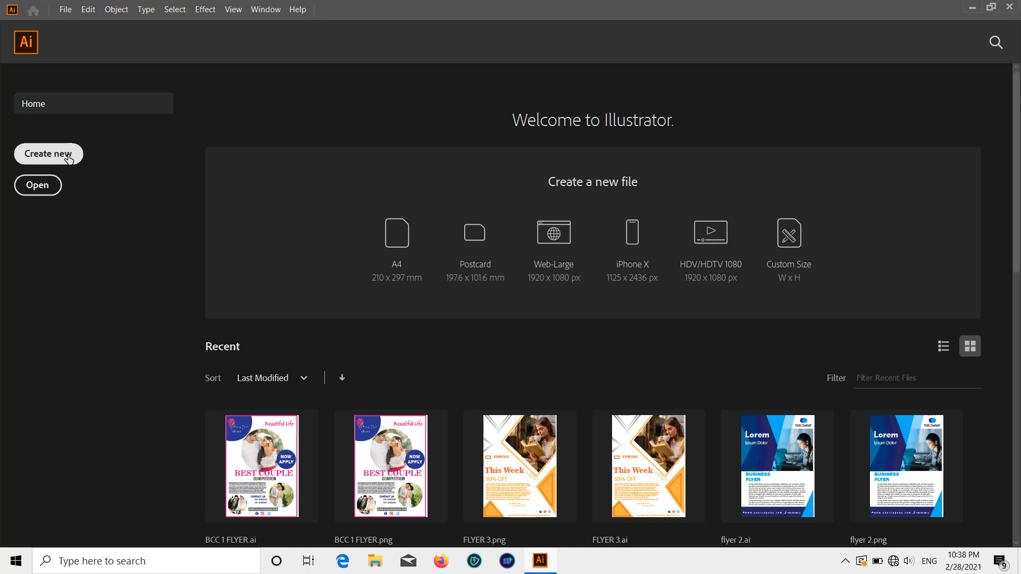
# Create a new A4 document, 8.268 by 11.693 in, with portrait orientation and one artboard
pyautogui.click(68, 159)
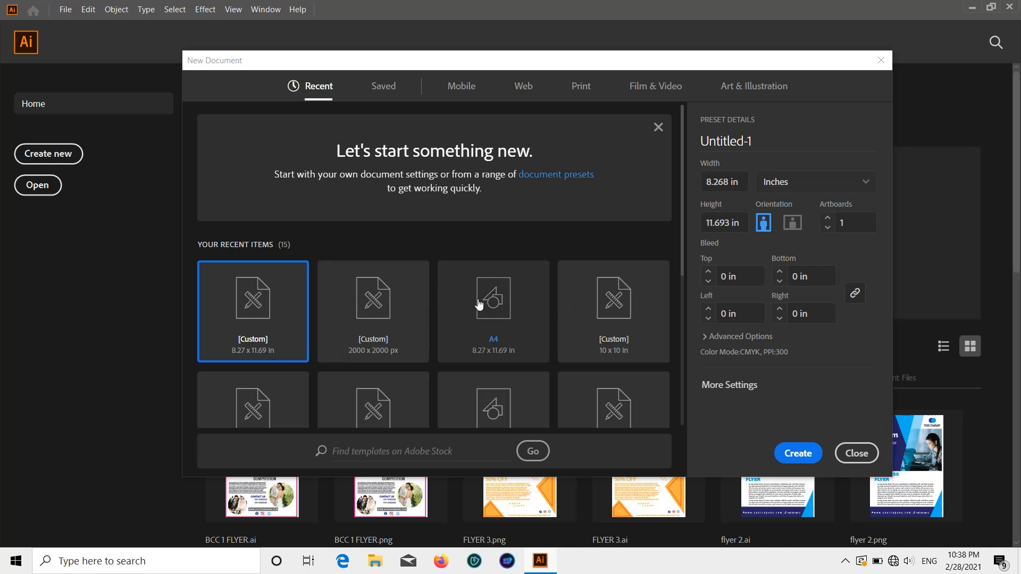
pyautogui.click(479, 304)
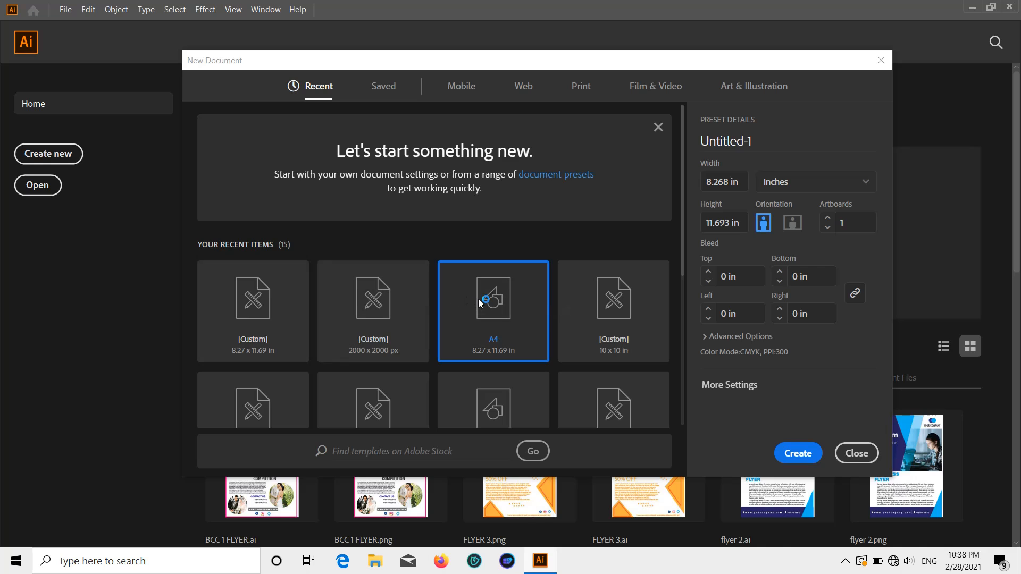
pyautogui.click(746, 185)
pyautogui.press('Tab')
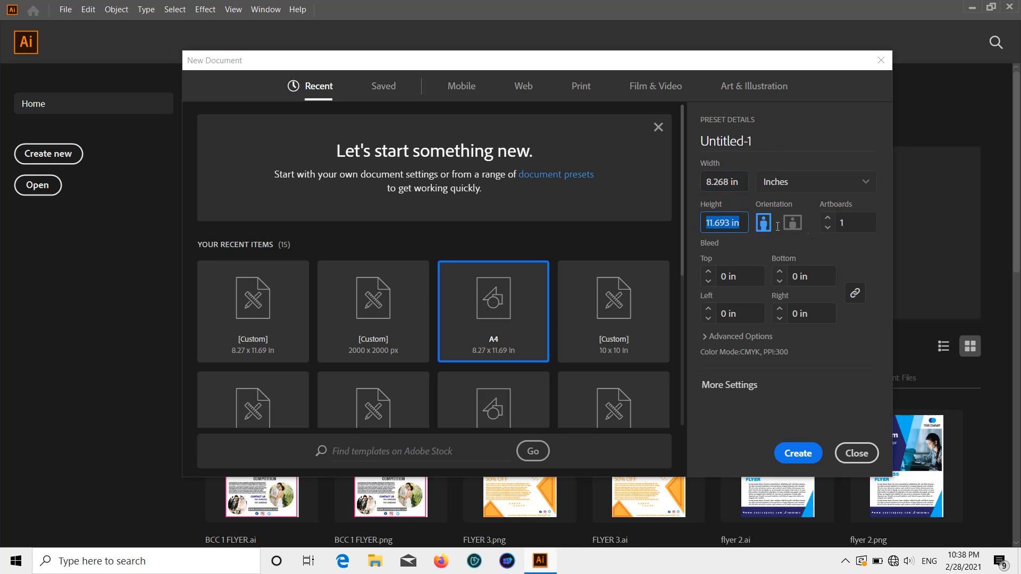
pyautogui.click(840, 222)
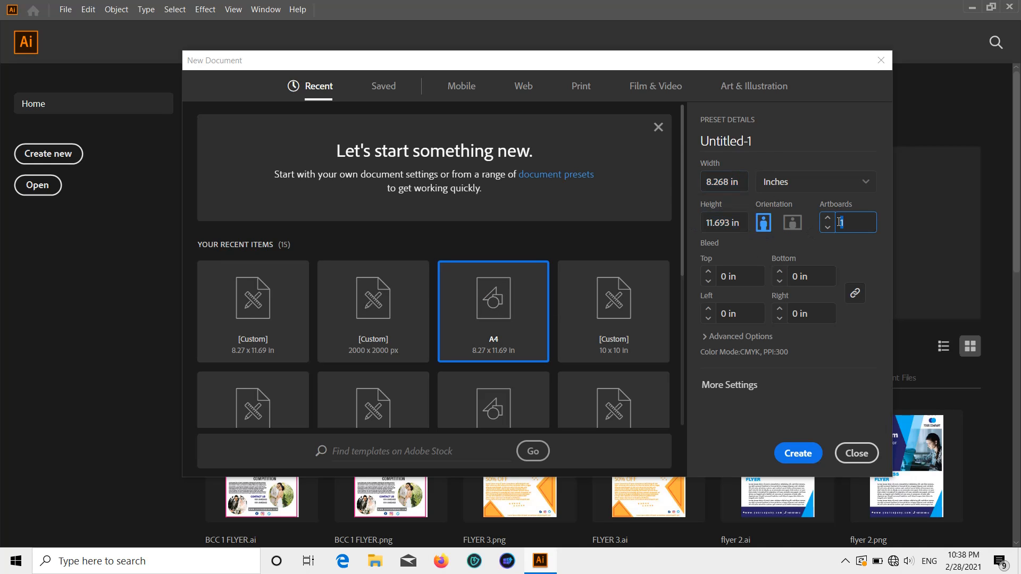
pyautogui.click(765, 228)
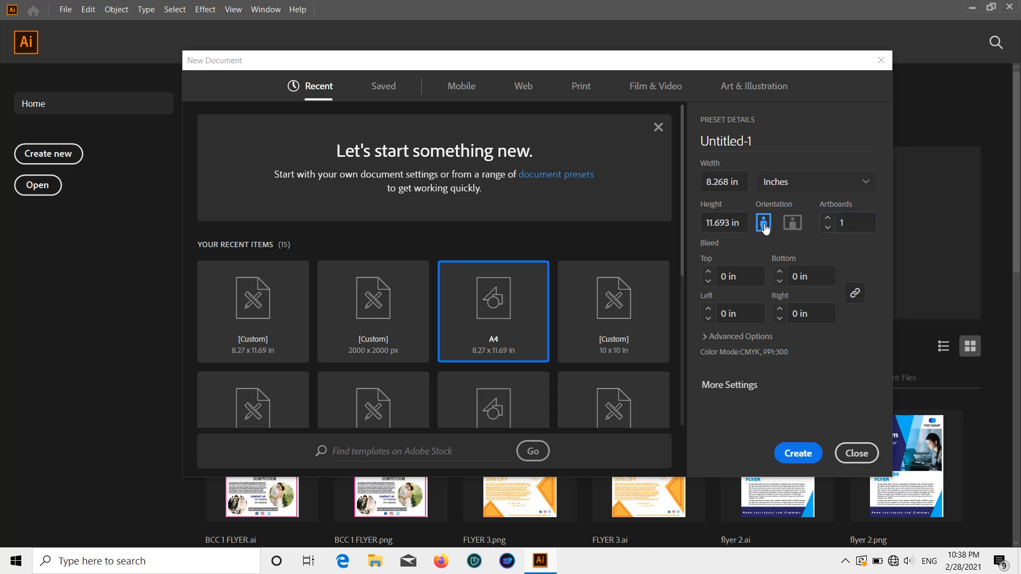
pyautogui.click(802, 456)
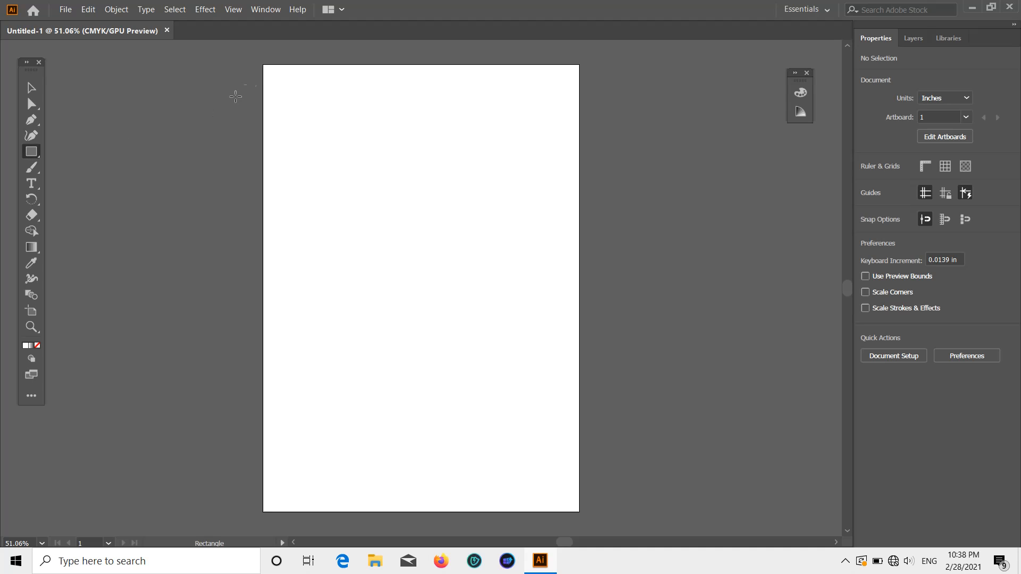
# Draw an 8.268 by 11.693 in white rectangle covering the whole artboard and remove its stroke
pyautogui.moveTo(263, 64); pyautogui.dragTo(579, 511)
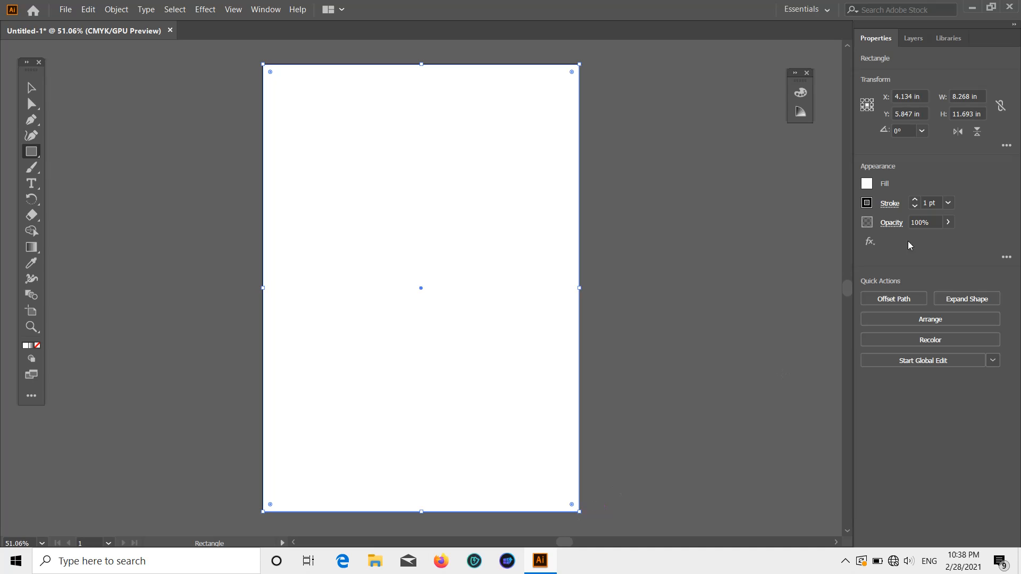
pyautogui.click(867, 203)
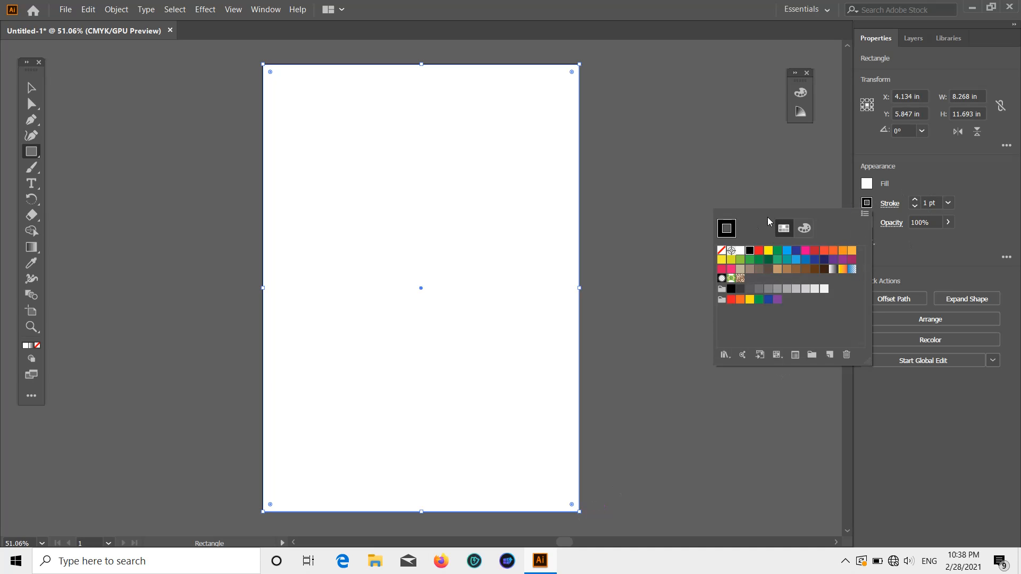
pyautogui.click(722, 250)
pyautogui.click(945, 156)
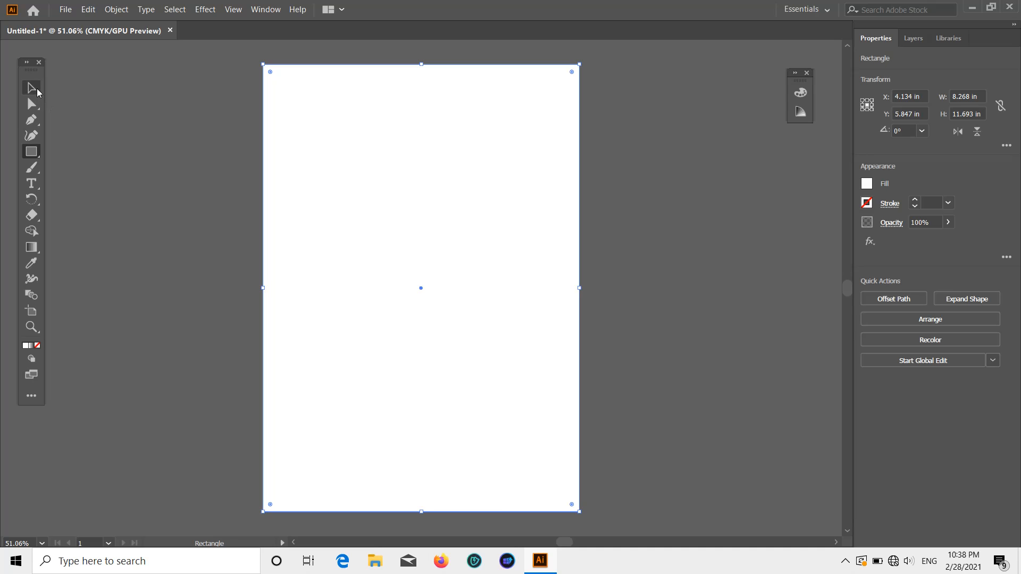
pyautogui.click(37, 91)
pyautogui.click(97, 84)
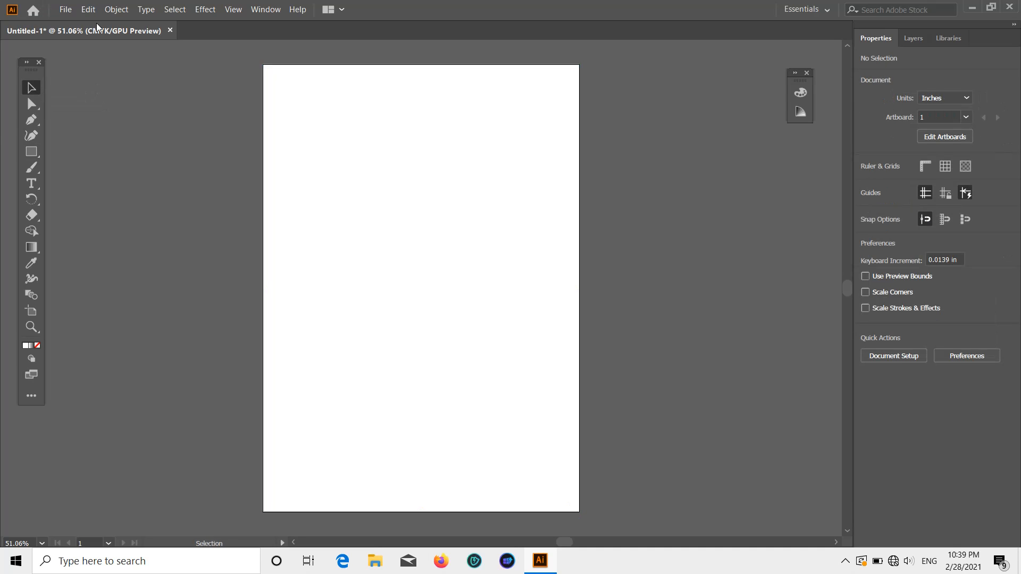
# Draw a closed four-sided Pen shape across the page's top, reaching about 5.06 in down the left edge and 0.74 in down the right
pyautogui.click(33, 124)
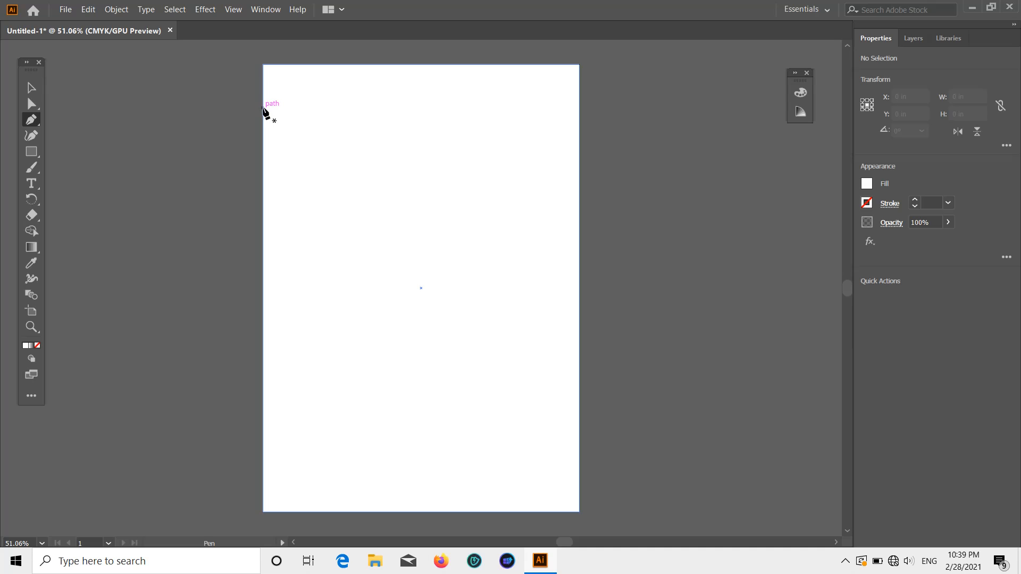
pyautogui.scroll(4, 266, 71)
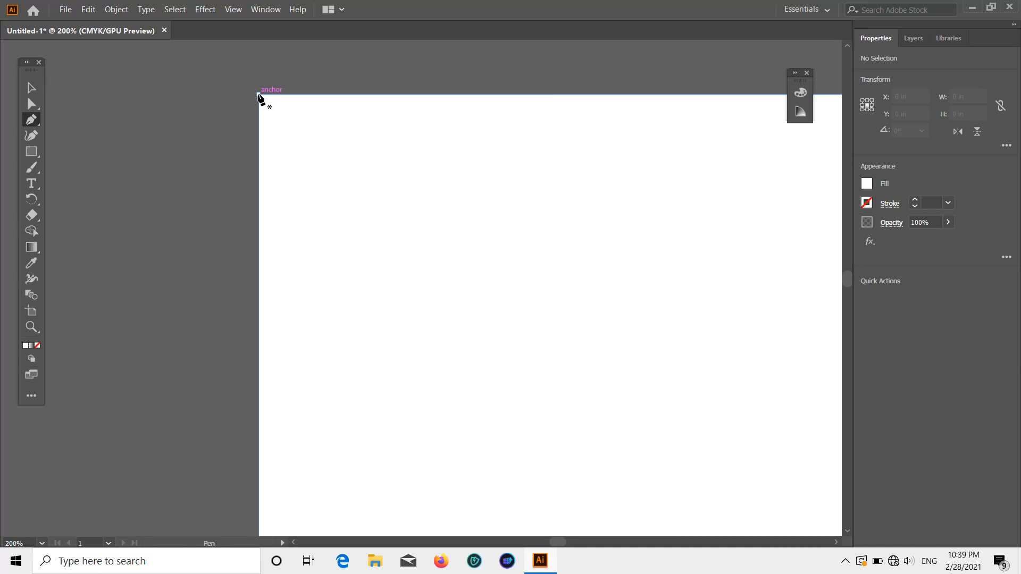
pyautogui.click(258, 95)
pyautogui.scroll(-2, 264, 166)
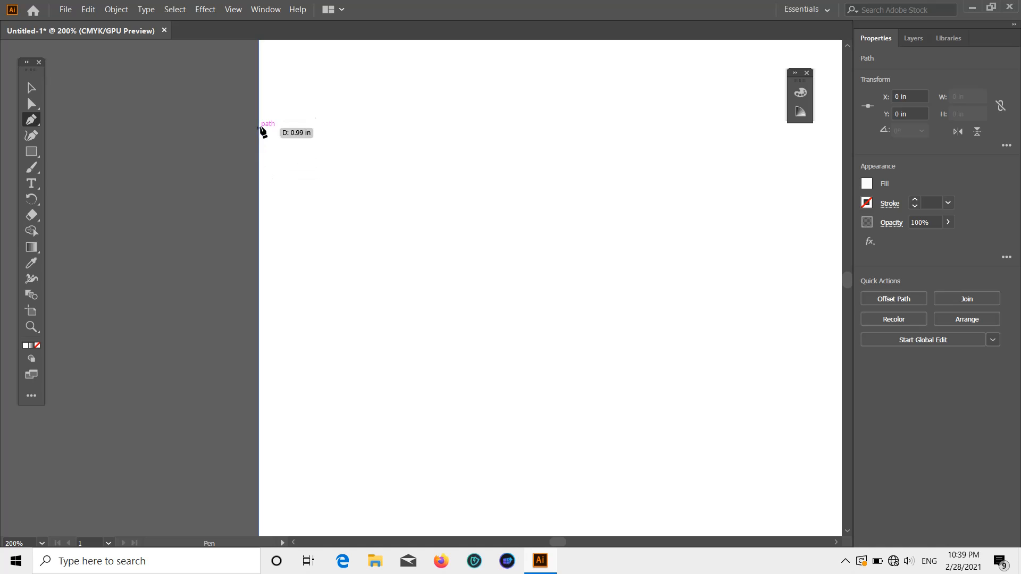
pyautogui.scroll(-4, 260, 130)
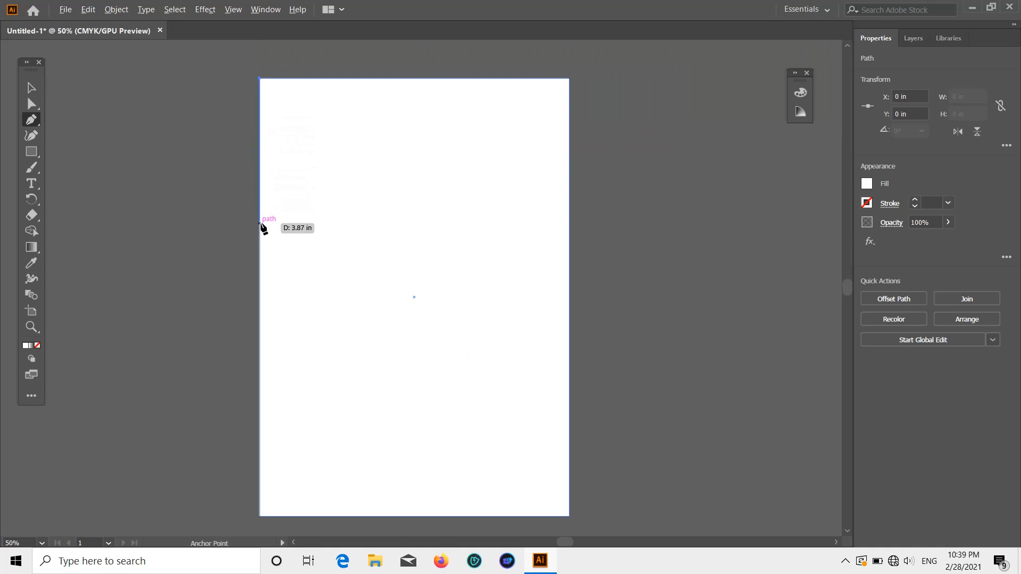
pyautogui.click(260, 268)
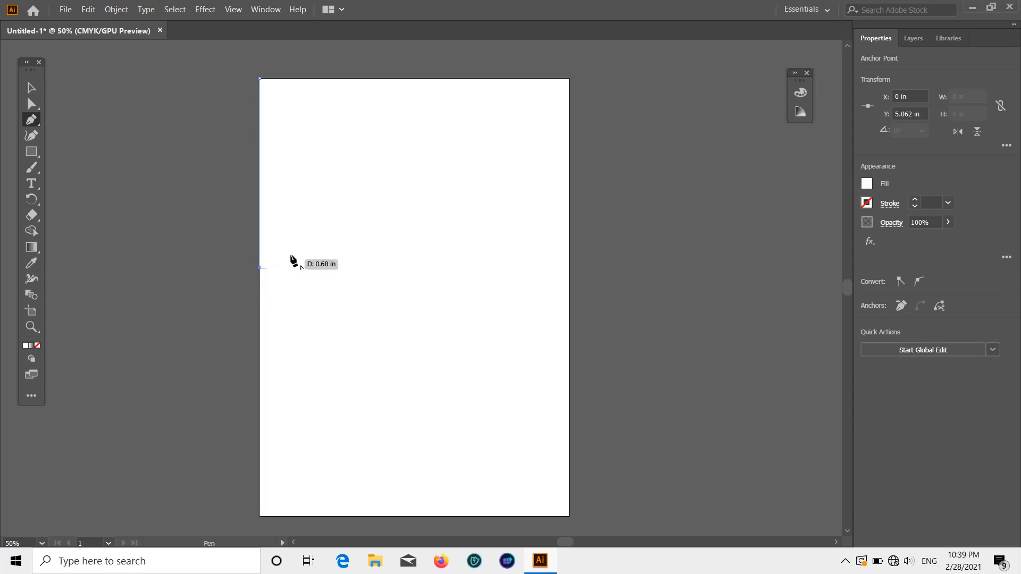
pyautogui.click(567, 106)
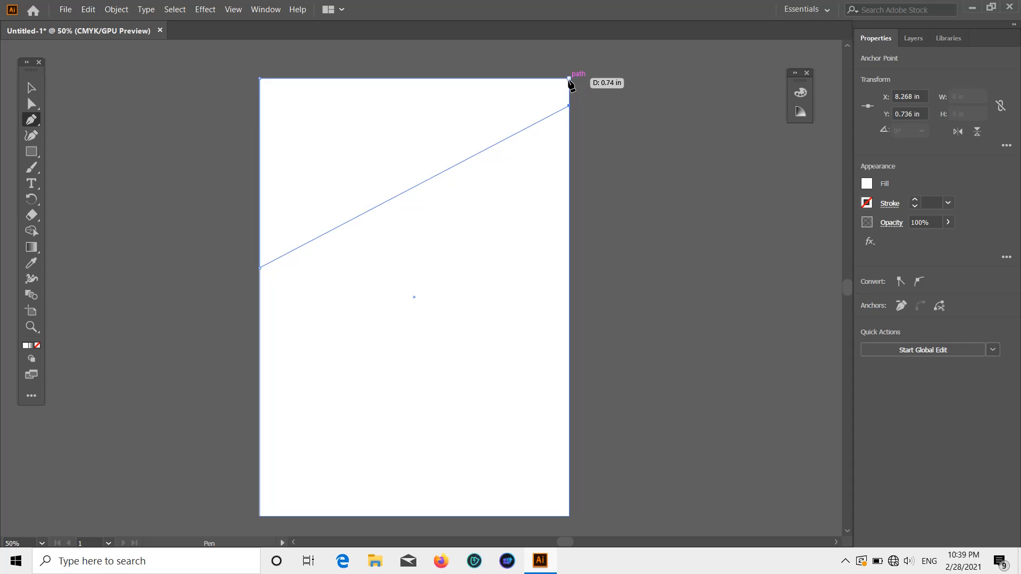
pyautogui.click(569, 79)
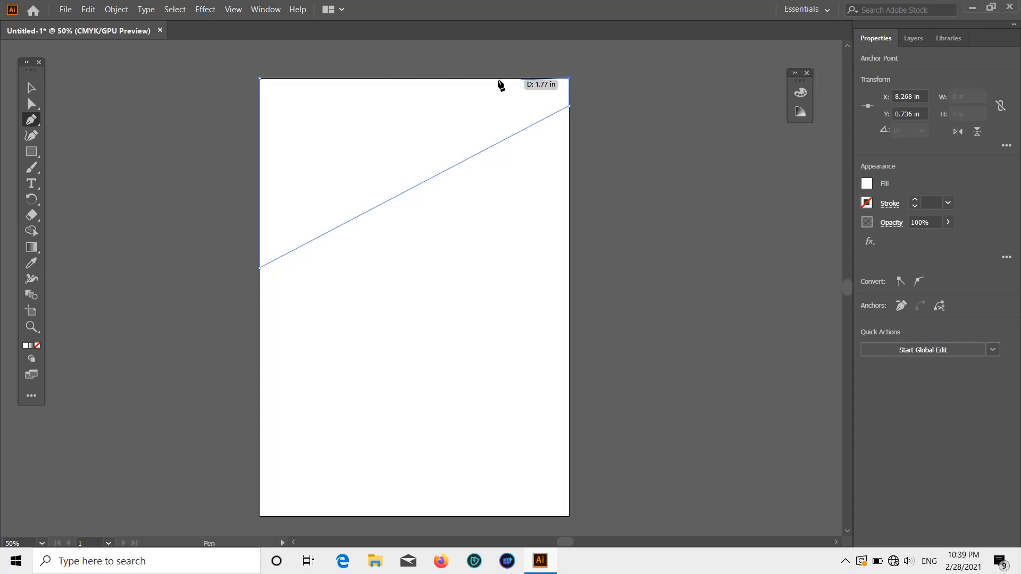
pyautogui.click(260, 79)
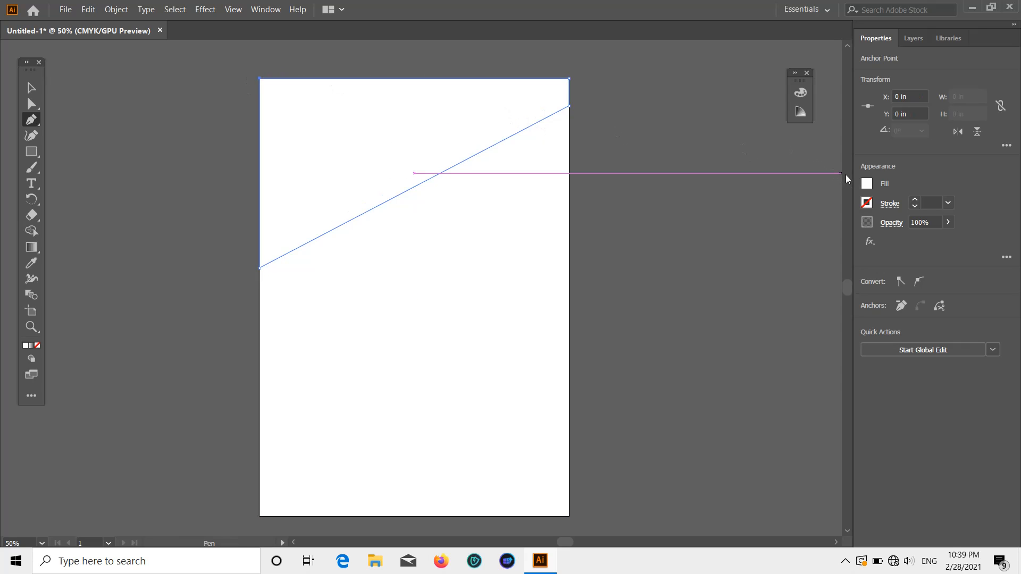
# Fill the four-sided shape at the top of the page with red
pyautogui.click(866, 184)
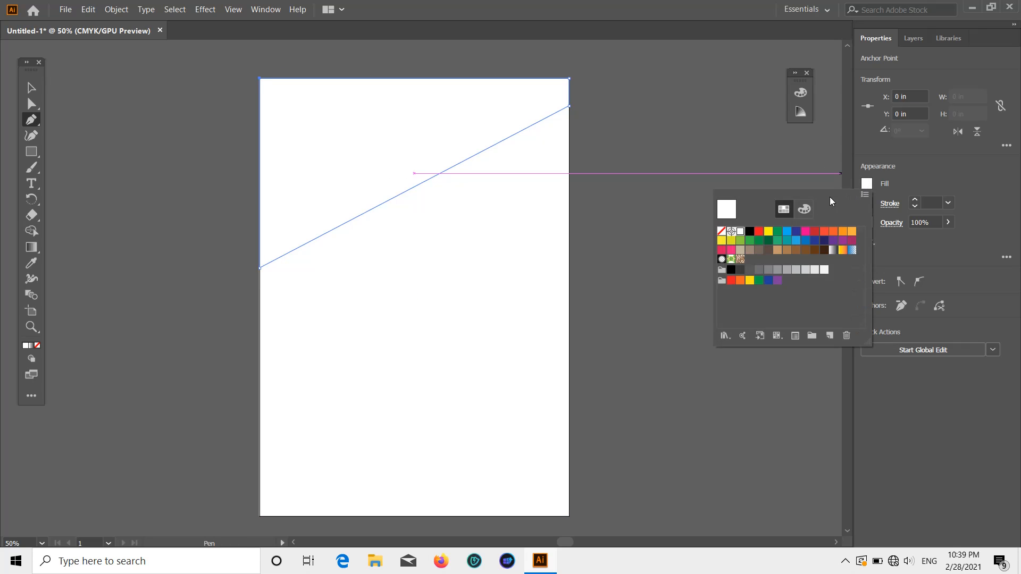
pyautogui.click(759, 231)
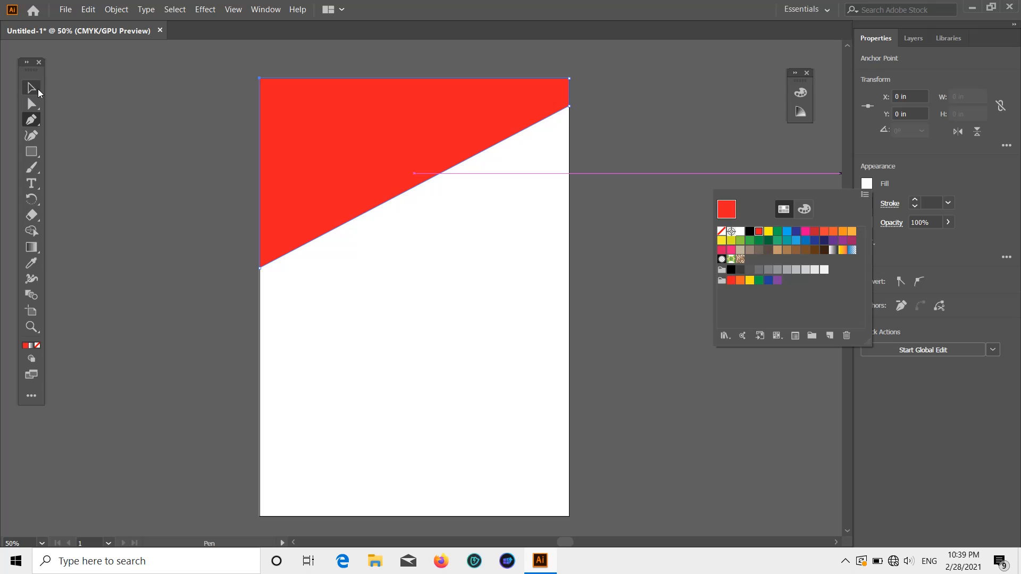
pyautogui.press('Escape')
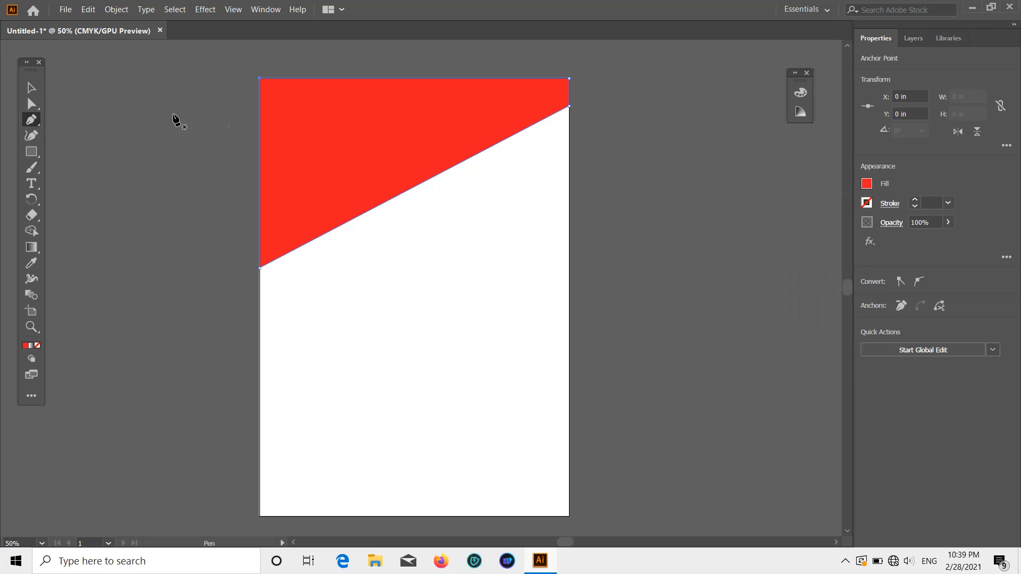
# Draw a red Pen triangle on the page's right edge, starting about 1.18 in down, with its inner point at about X 4.04, Y 3.42 in
pyautogui.click(569, 122)
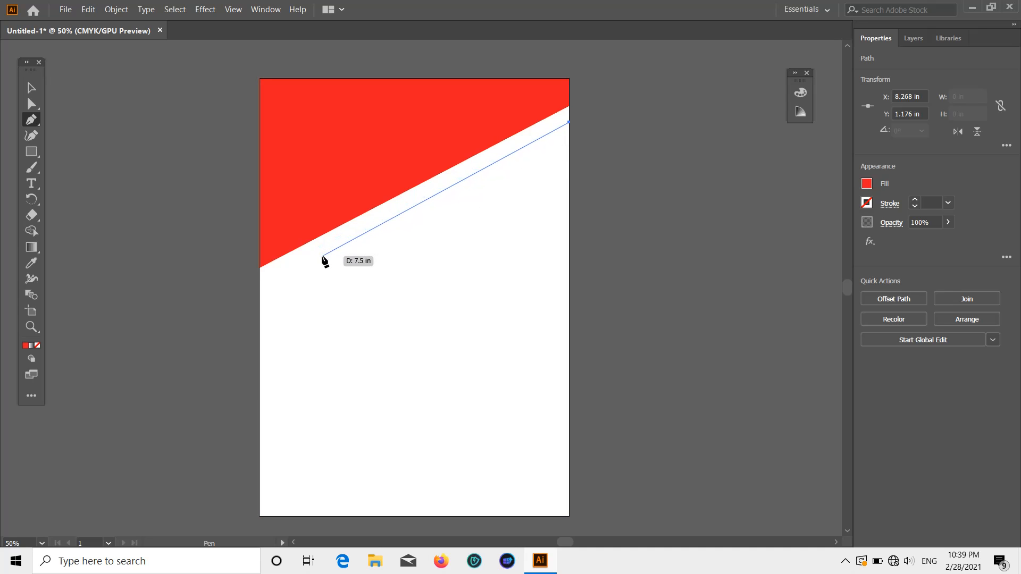
pyautogui.click(322, 256)
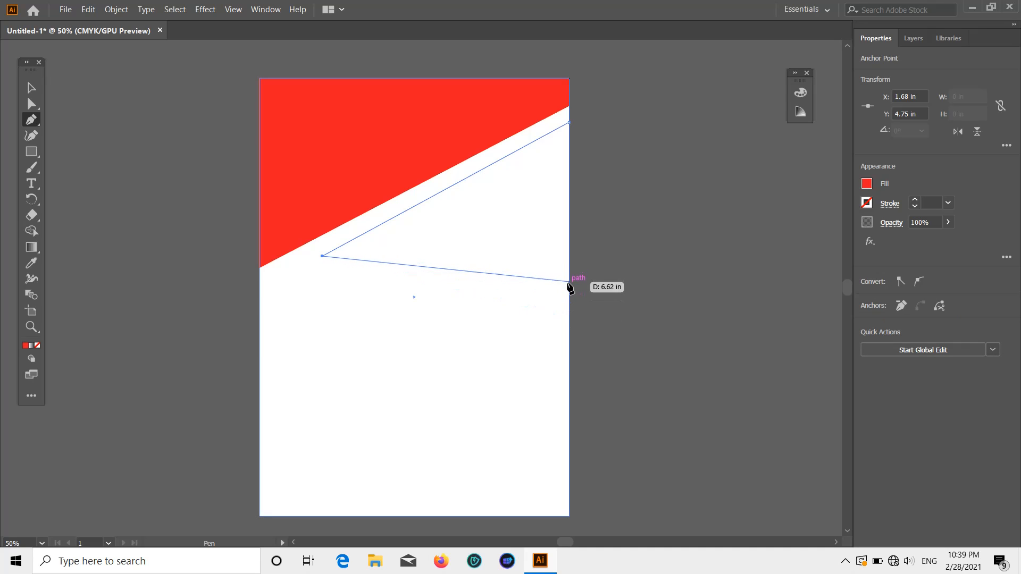
pyautogui.press('ctrl')
pyautogui.hotkey('ctrl', 'z')
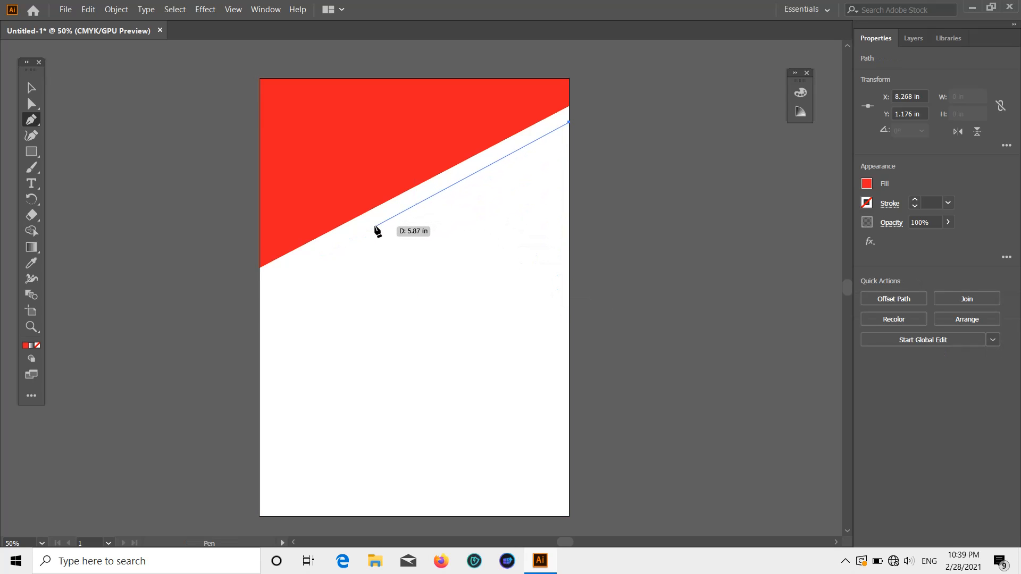
pyautogui.click(410, 206)
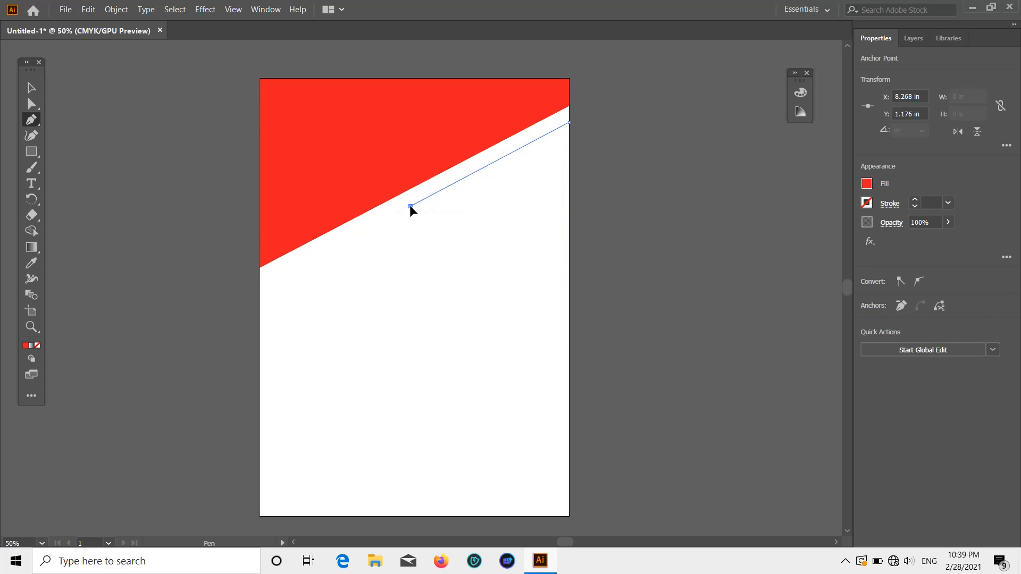
pyautogui.click(568, 307)
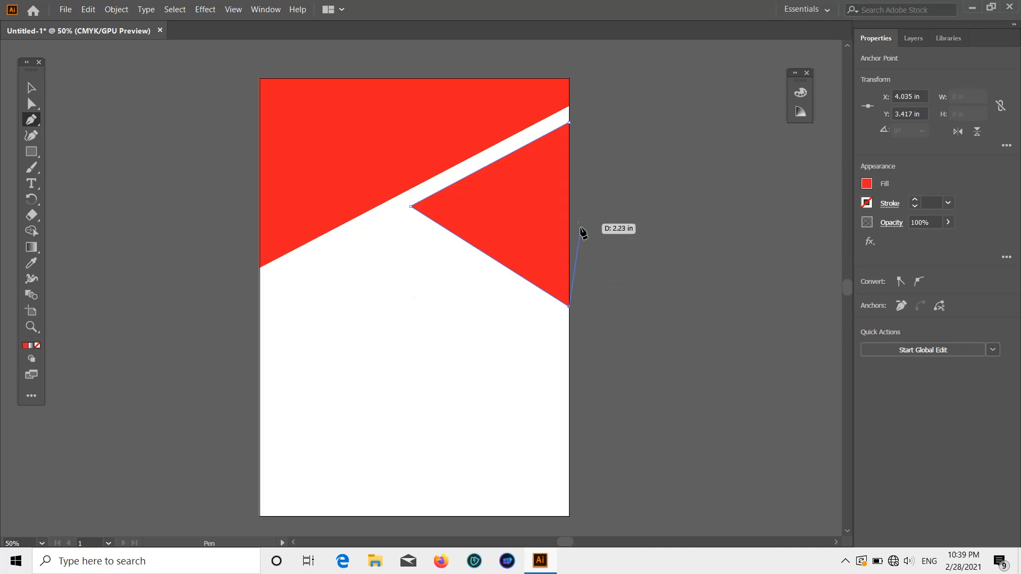
pyautogui.click(569, 123)
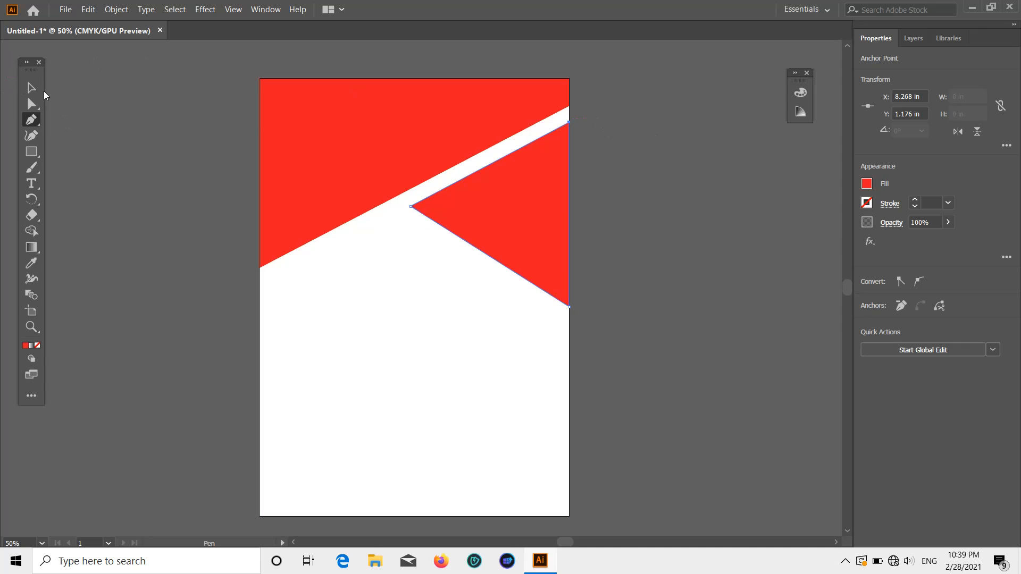
pyautogui.click(31, 87)
pyautogui.scroll(-1, 768, 126)
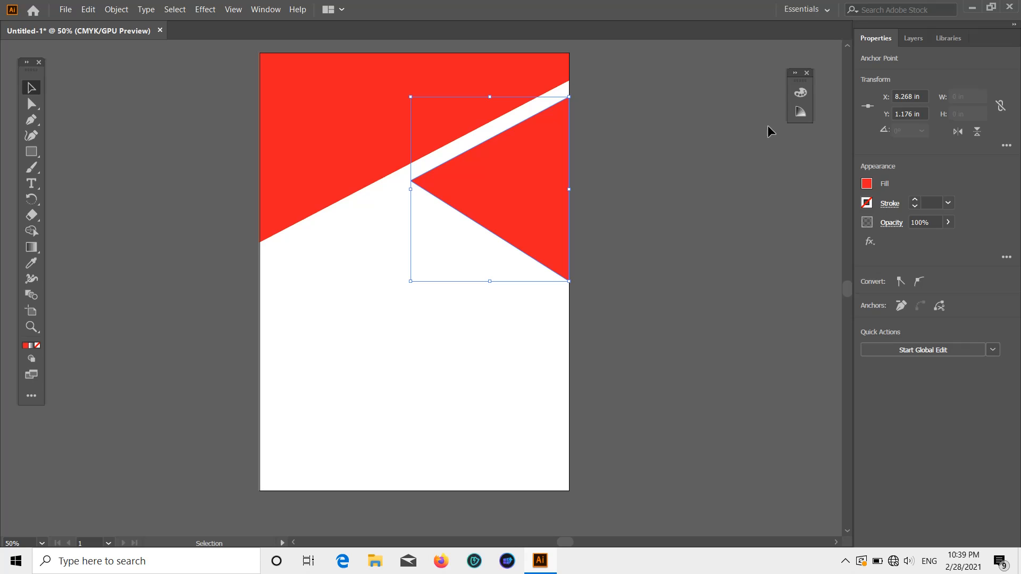
pyautogui.click(736, 173)
# Place the 23-April-Editorial-Image picture from the Desktop over the red shapes, from the page's top-left corner to beyond its right edge
pyautogui.scroll(3, 727, 200)
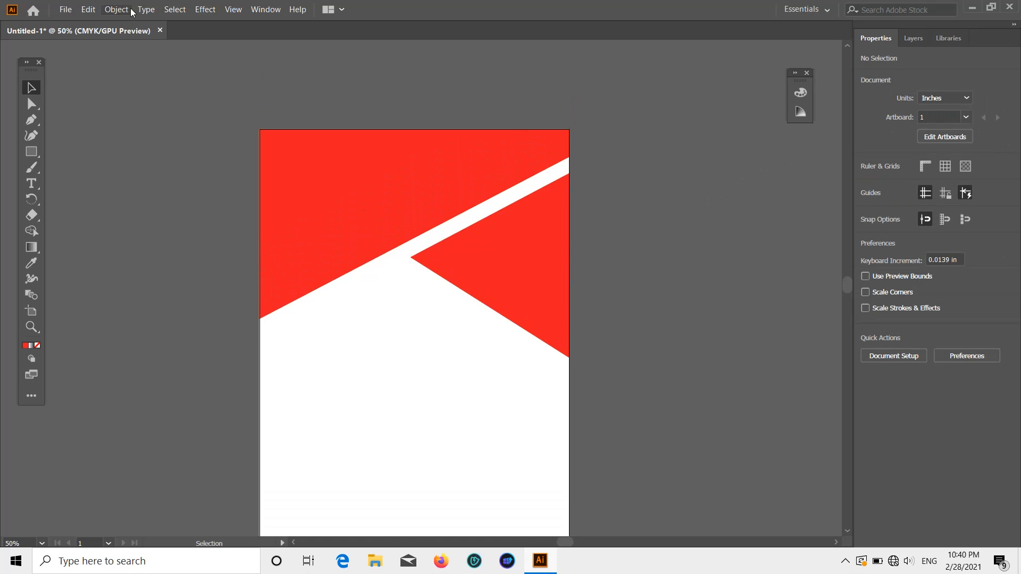
pyautogui.click(66, 9)
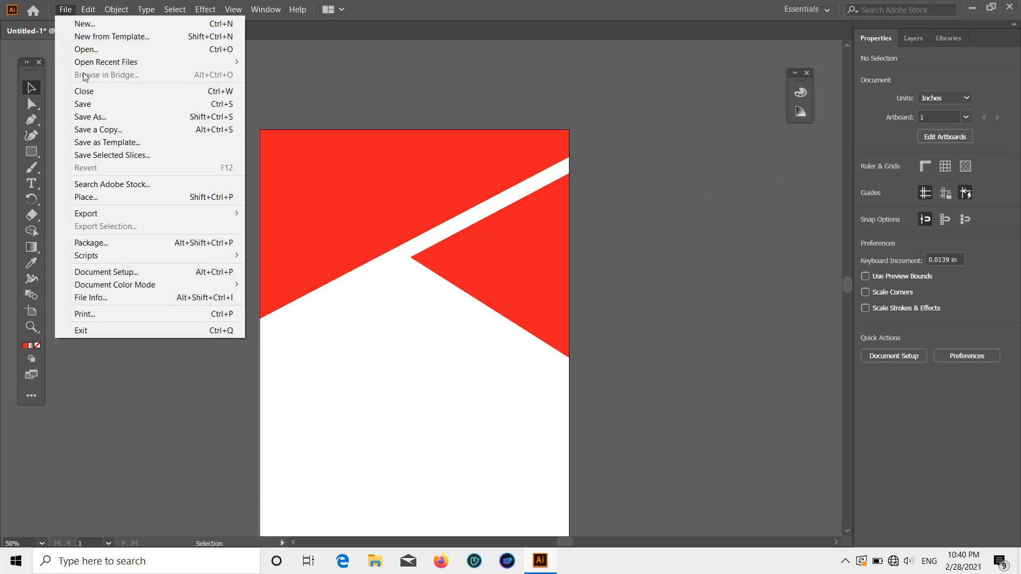
pyautogui.moveTo(113, 215)
pyautogui.click(101, 196)
pyautogui.scroll(-1, 269, 159)
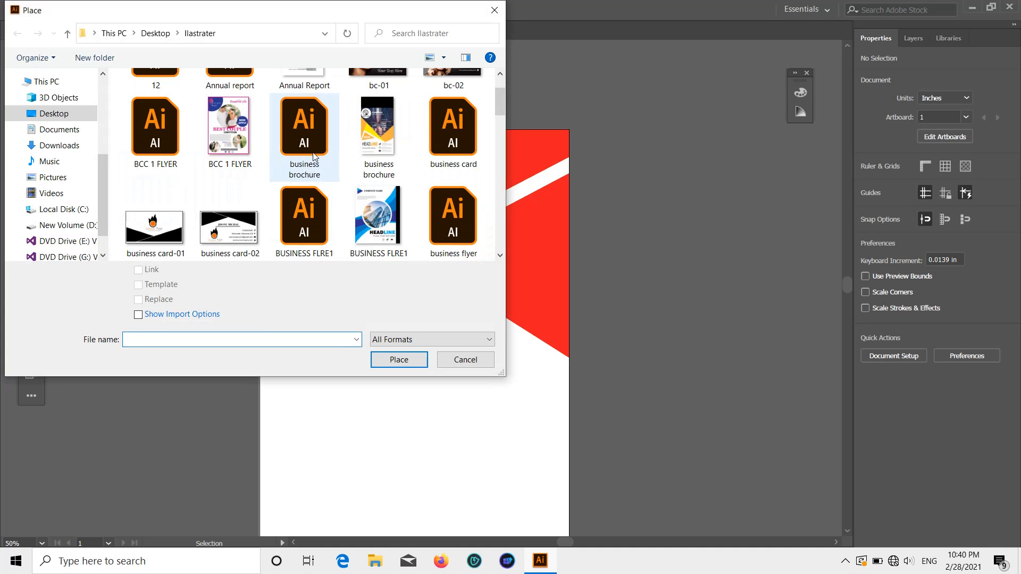
pyautogui.scroll(3, 80, 141)
pyautogui.scroll(2, 37, 88)
pyautogui.click(40, 102)
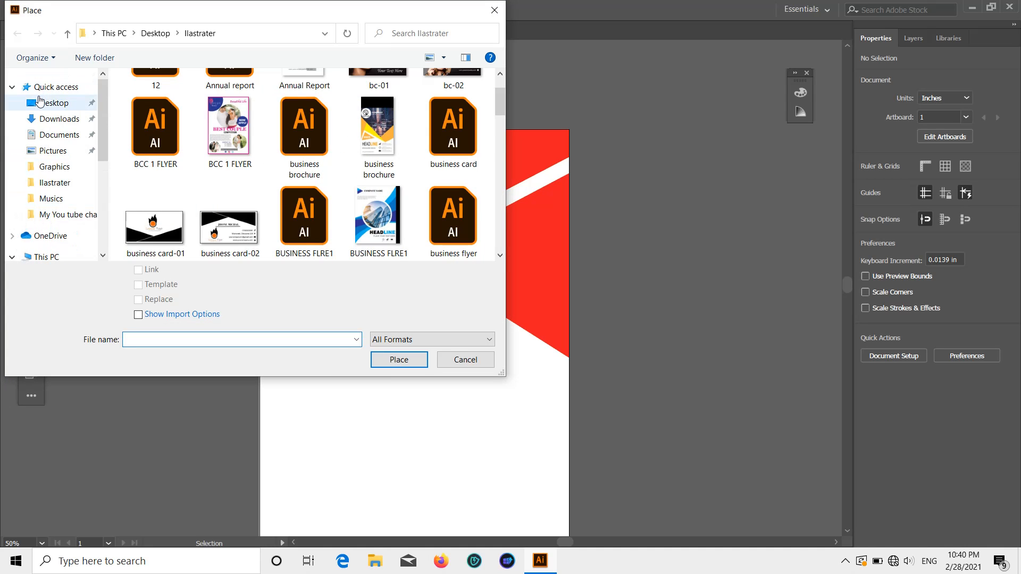
pyautogui.scroll(-5, 327, 146)
pyautogui.scroll(1, 452, 128)
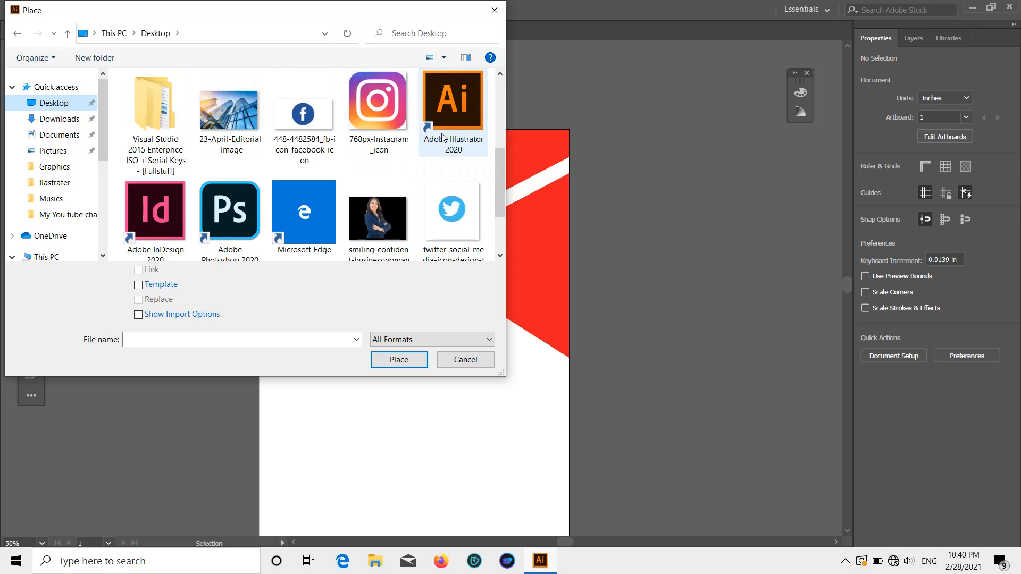
pyautogui.doubleClick(243, 121)
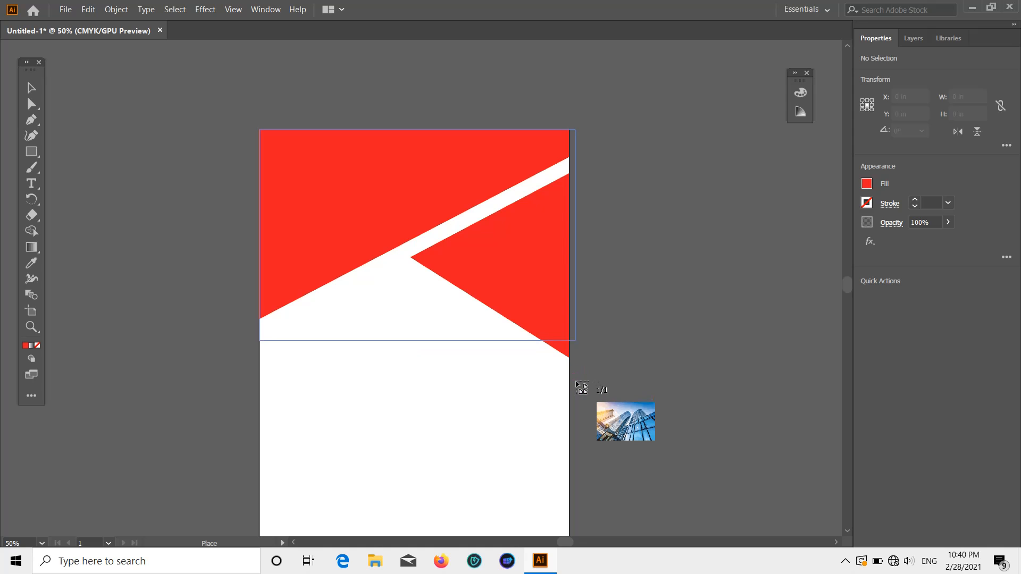
pyautogui.moveTo(576, 382); pyautogui.dragTo(605, 420)
pyautogui.click(63, 91)
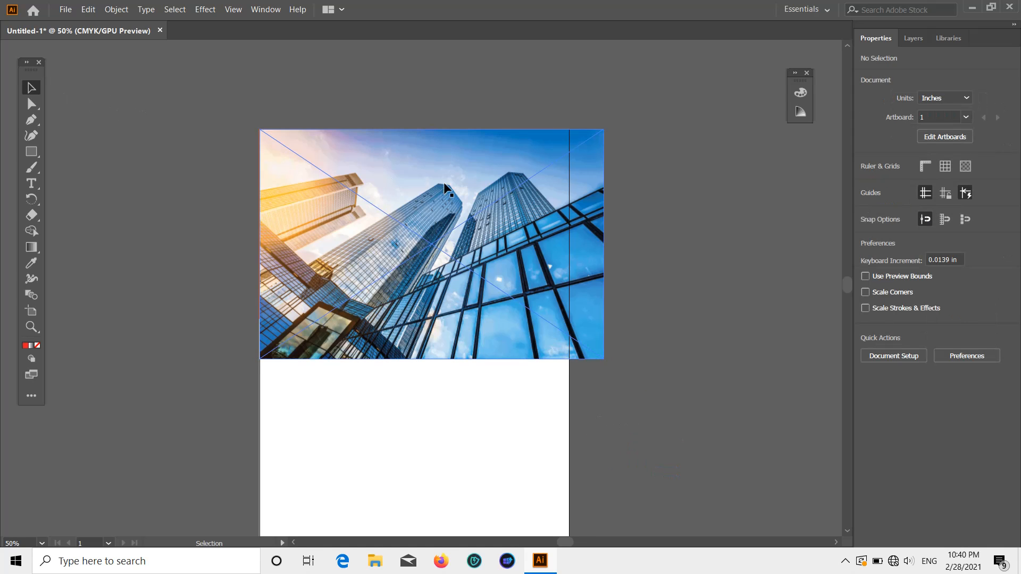
# Duplicate the placed photo to the right of the page and move the original down to uncover the top red shape
pyautogui.scroll(1, 455, 186)
pyautogui.click(470, 197)
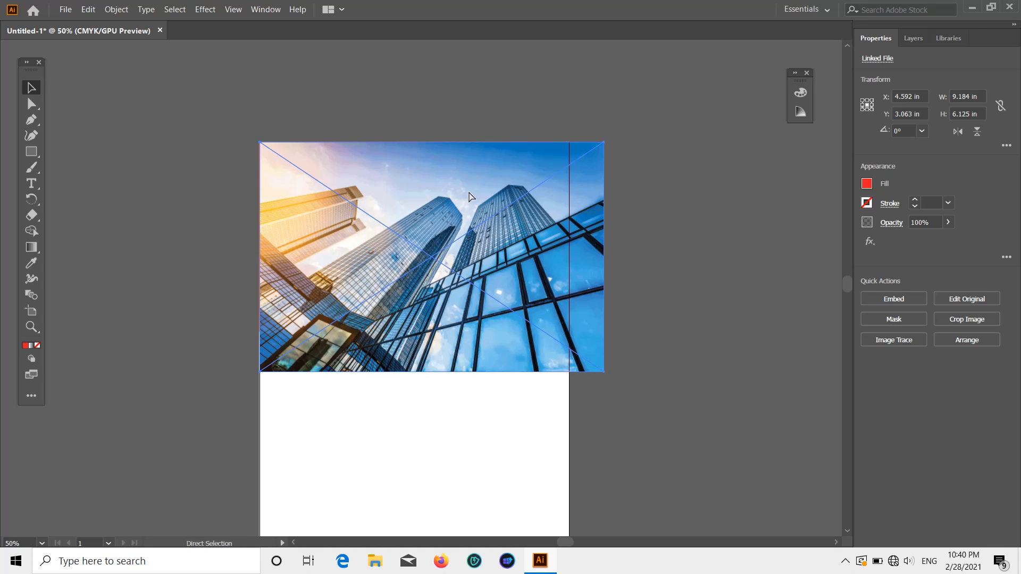
pyautogui.moveTo(471, 197); pyautogui.dragTo(441, 351)
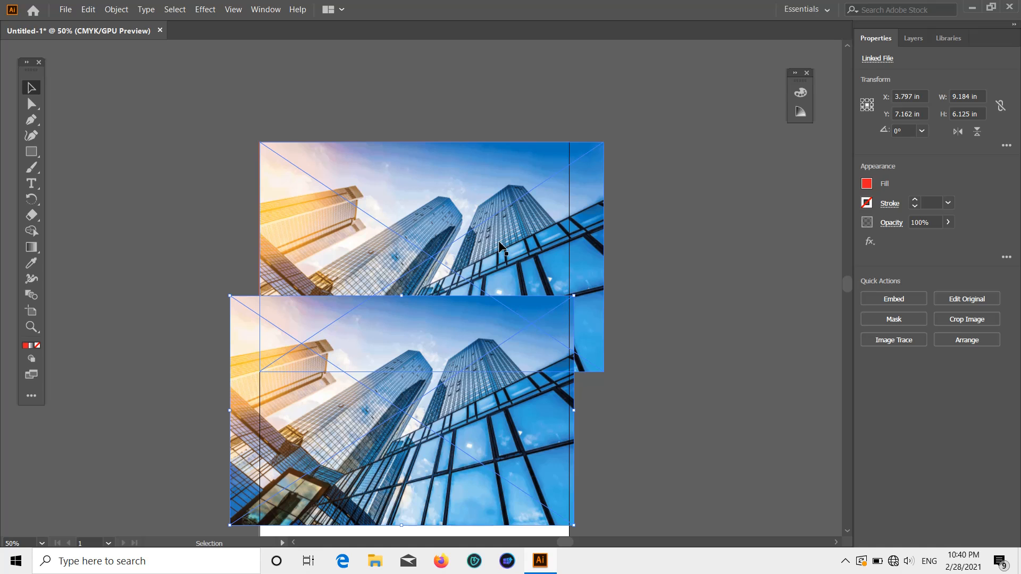
pyautogui.moveTo(454, 353); pyautogui.dragTo(765, 346)
pyautogui.scroll(-3, 764, 346)
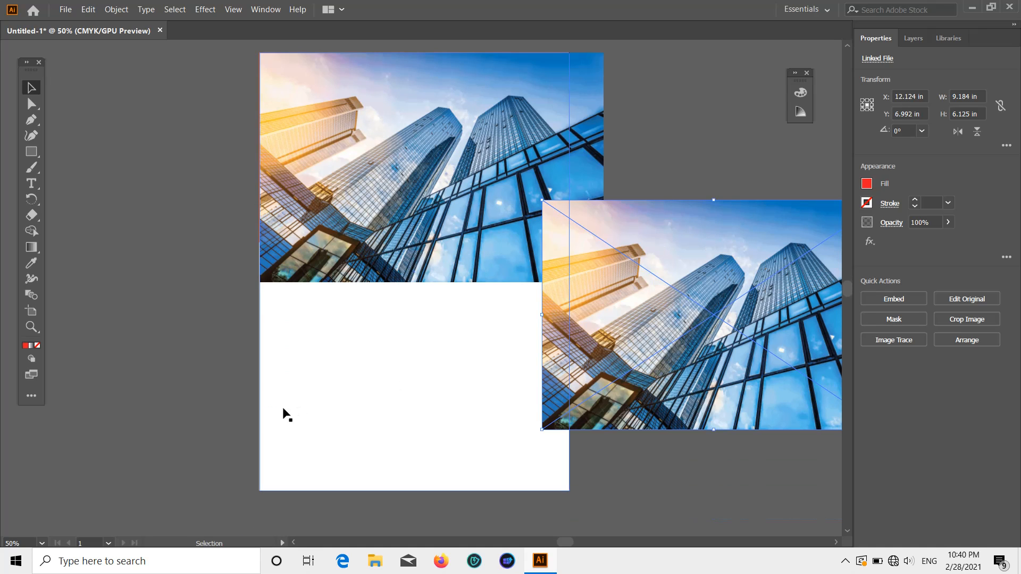
pyautogui.moveTo(308, 397); pyautogui.dragTo(176, 408)
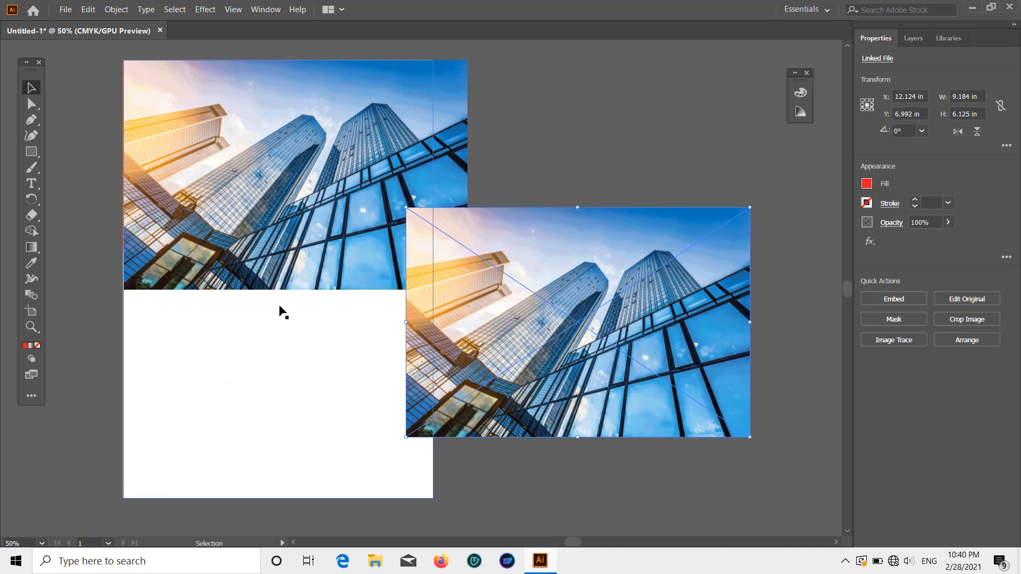
pyautogui.moveTo(581, 350); pyautogui.dragTo(658, 304)
pyautogui.moveTo(382, 273); pyautogui.dragTo(400, 369)
pyautogui.click(506, 72)
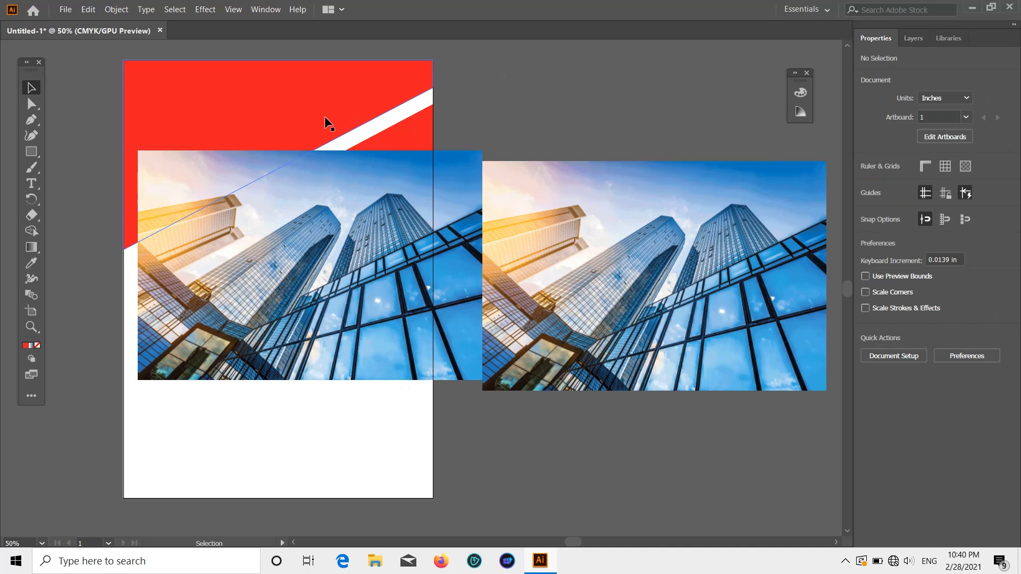
# Bring the four-sided red shape at the page's top to the front, above the photo
pyautogui.click(237, 114)
pyautogui.keyDown('shift'); pyautogui.click(243, 319); pyautogui.keyUp('shift')
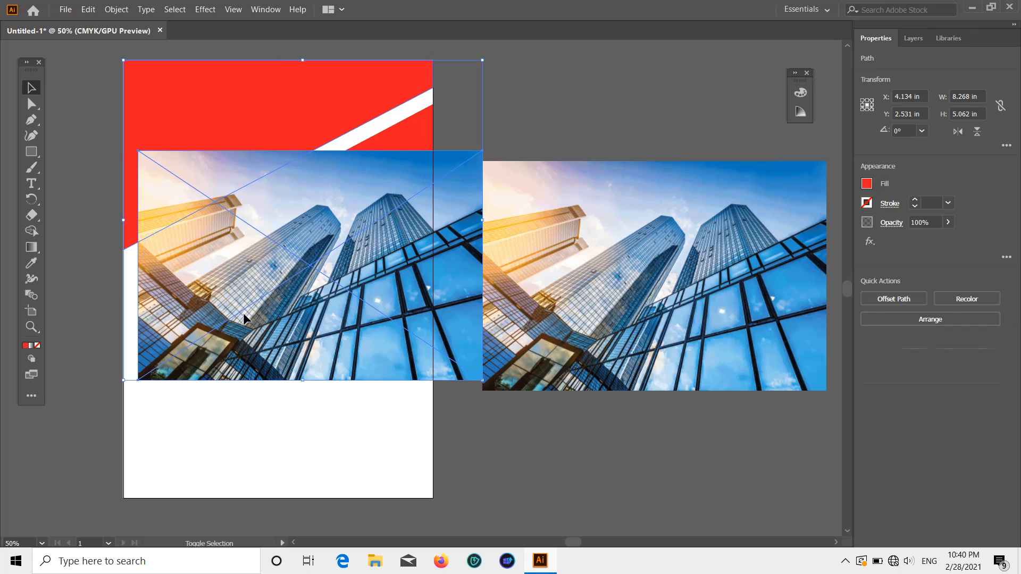
pyautogui.click(514, 74)
pyautogui.rightClick(345, 90)
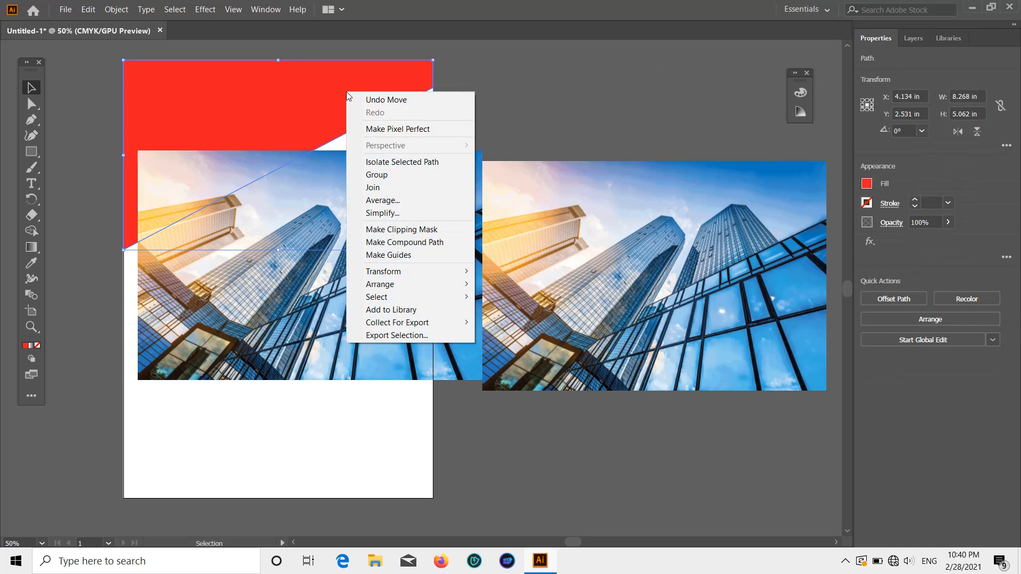
pyautogui.moveTo(383, 283)
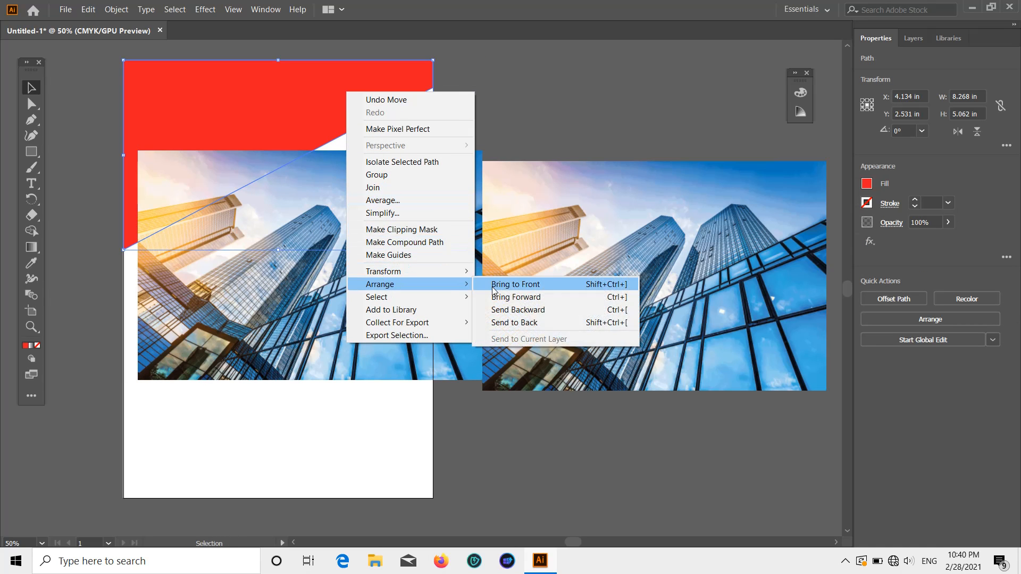
pyautogui.click(510, 284)
pyautogui.click(537, 128)
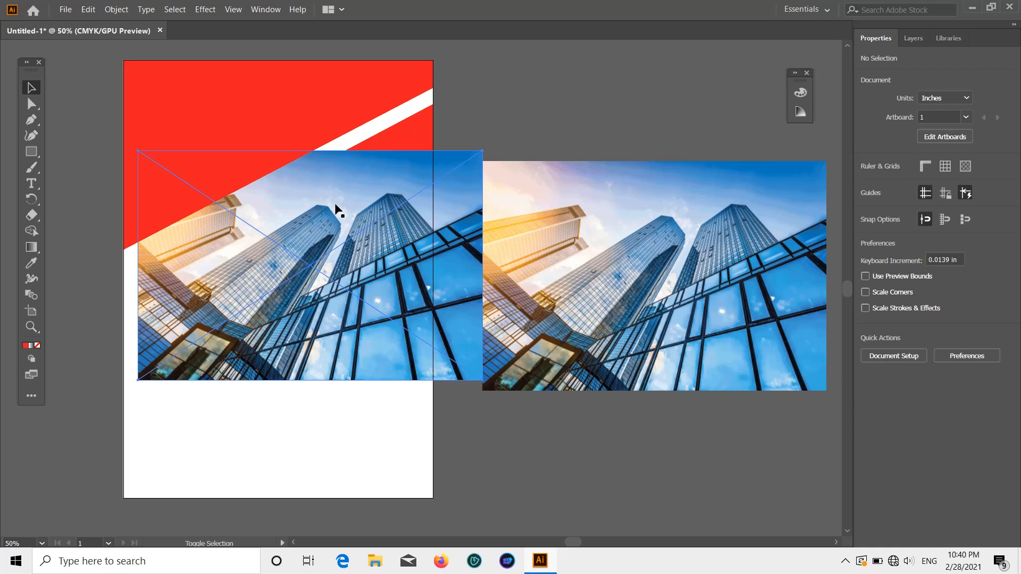
# Make a clipping mask from the four-sided red shape and the photo beneath it
pyautogui.click(338, 210)
pyautogui.keyDown('shift'); pyautogui.click(267, 94); pyautogui.keyUp('shift')
pyautogui.rightClick(267, 94)
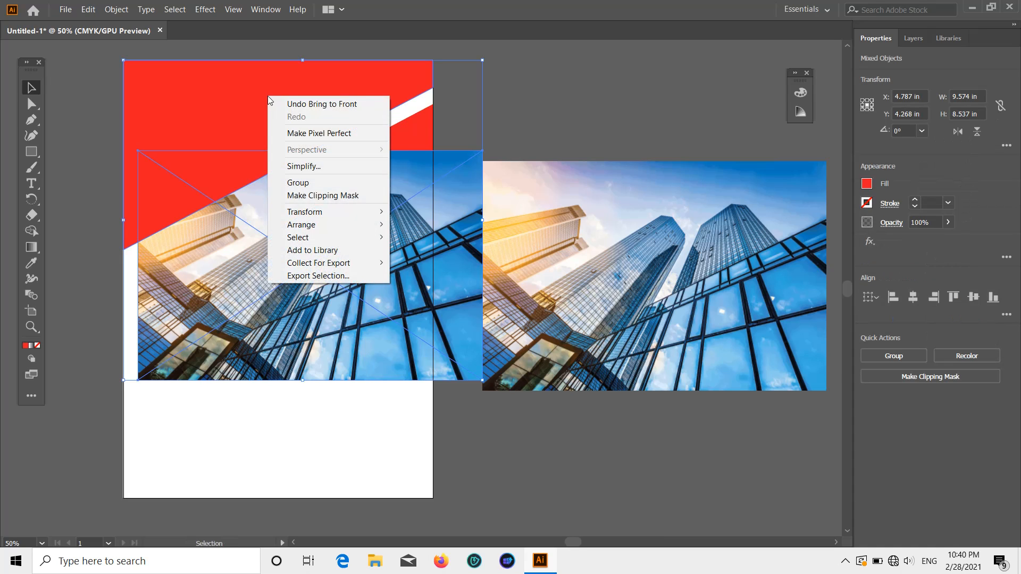
pyautogui.click(307, 199)
pyautogui.moveTo(187, 161); pyautogui.dragTo(178, 110)
pyautogui.hotkey('ctrl', 'z')
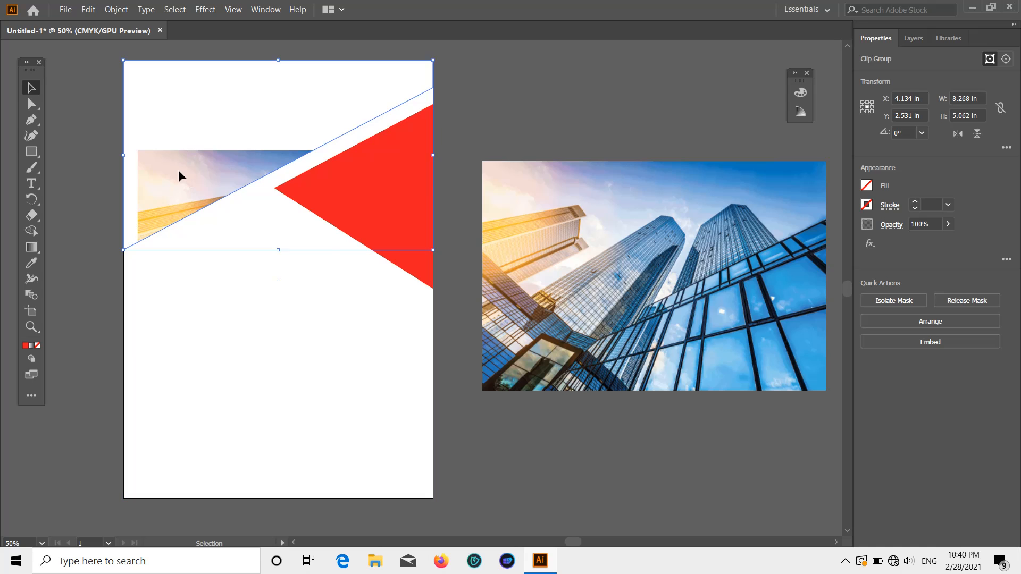
# Move the photo inside the top clip group up to the page's top-left corner so it fills the four-sided shape
pyautogui.doubleClick(178, 172)
pyautogui.moveTo(193, 169); pyautogui.dragTo(177, 79)
pyautogui.click(535, 98)
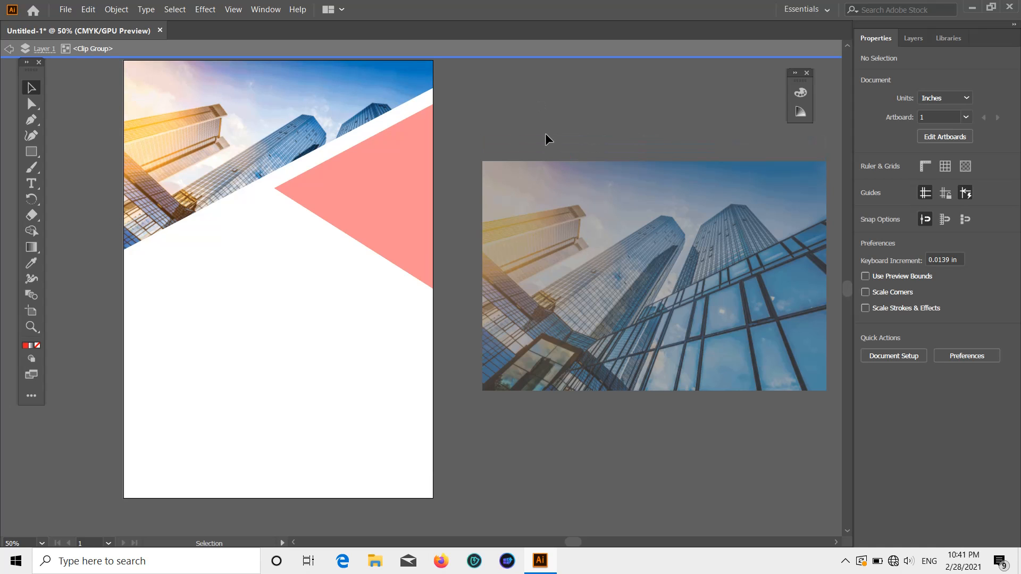
pyautogui.doubleClick(544, 132)
# Bring the red triangle on the page's right edge to the front
pyautogui.click(382, 188)
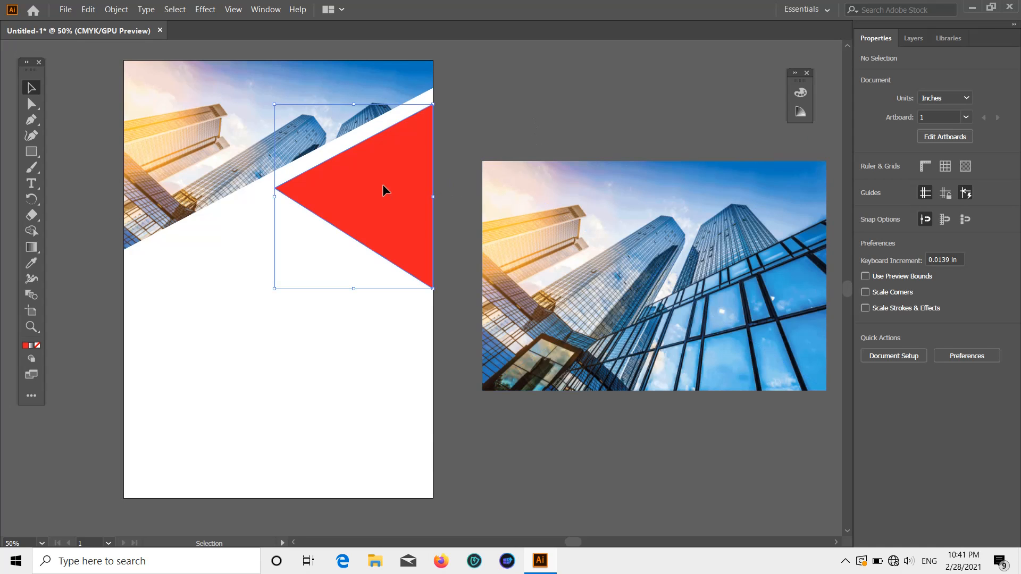
pyautogui.rightClick(383, 186)
pyautogui.moveTo(450, 378)
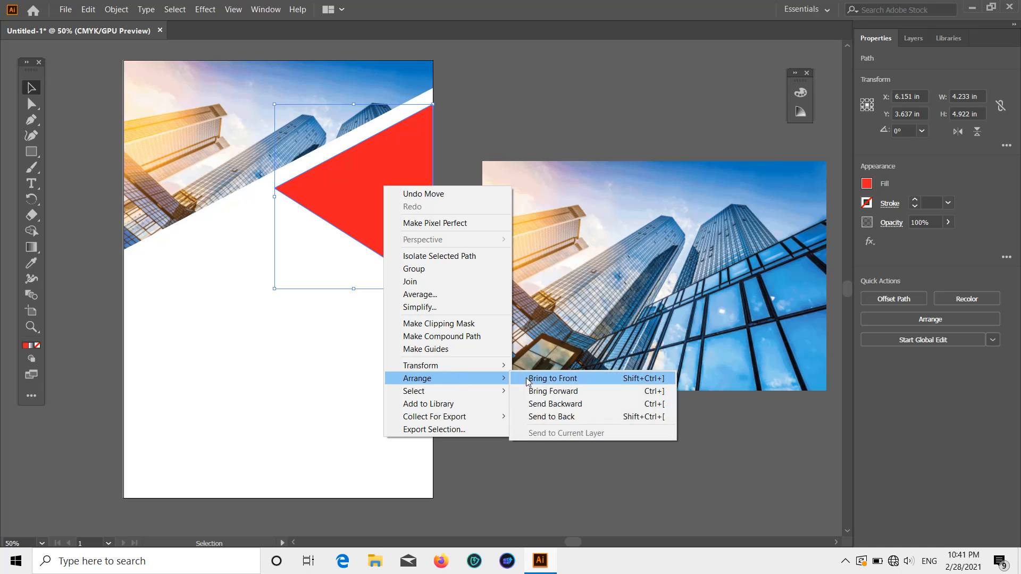
pyautogui.click(527, 381)
pyautogui.click(553, 434)
# Move the photo copy beneath the red triangle and clip it to the triangle with a clipping mask
pyautogui.moveTo(600, 325); pyautogui.dragTo(209, 322)
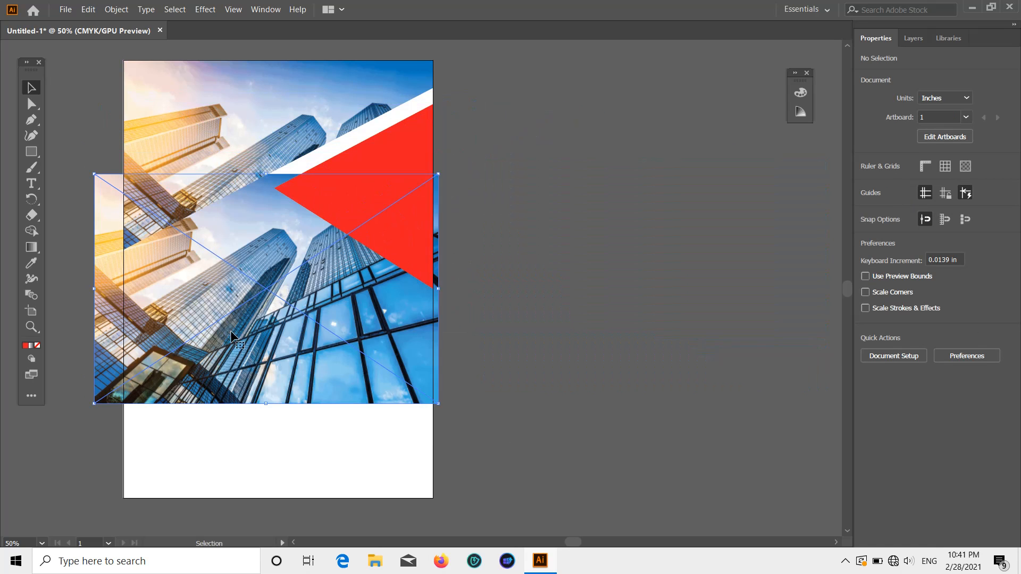
pyautogui.click(512, 194)
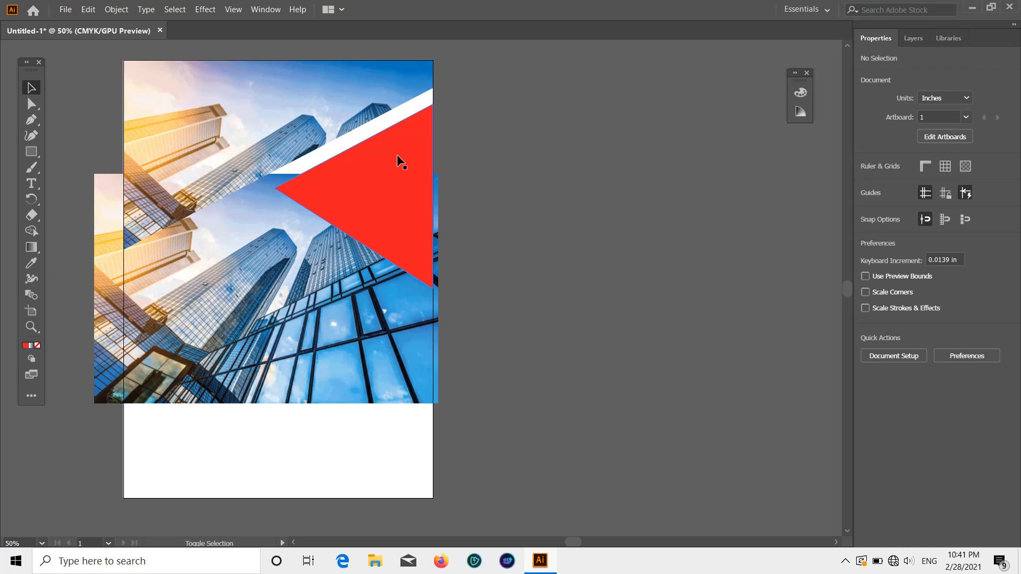
pyautogui.click(396, 154)
pyautogui.keyDown('shift'); pyautogui.click(215, 327); pyautogui.keyUp('shift')
pyautogui.rightClick(215, 326)
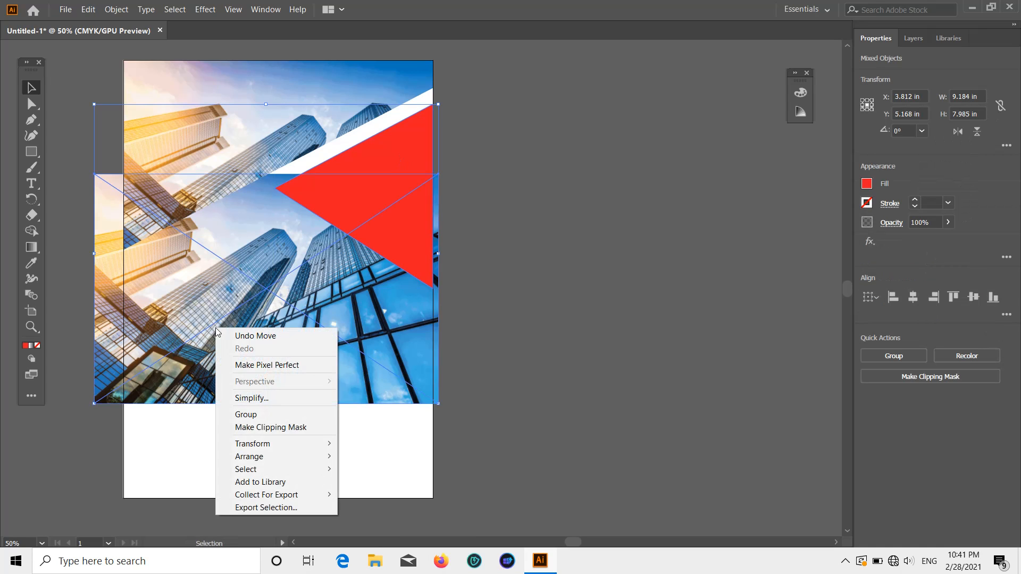
pyautogui.moveTo(275, 455)
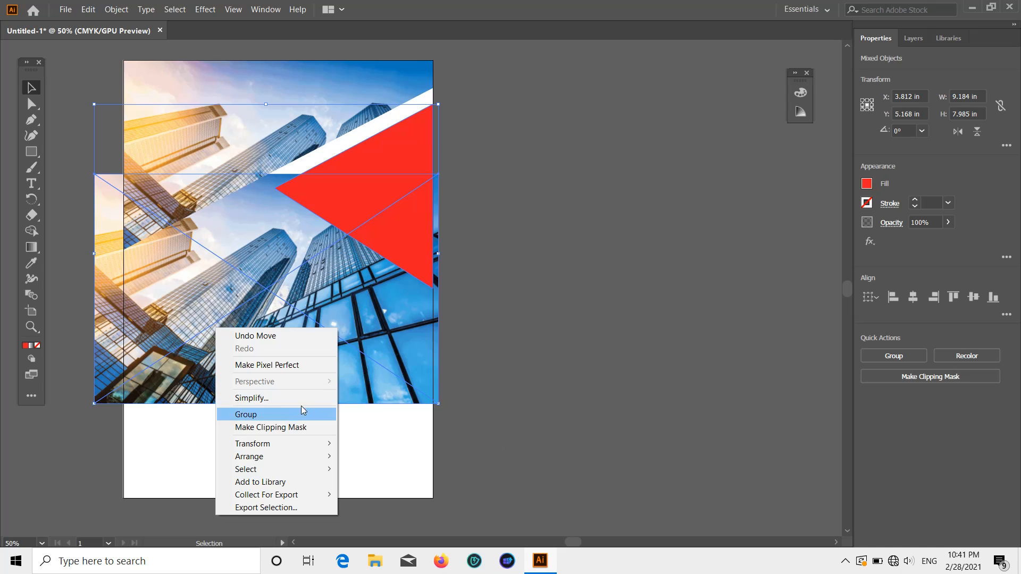
pyautogui.click(289, 427)
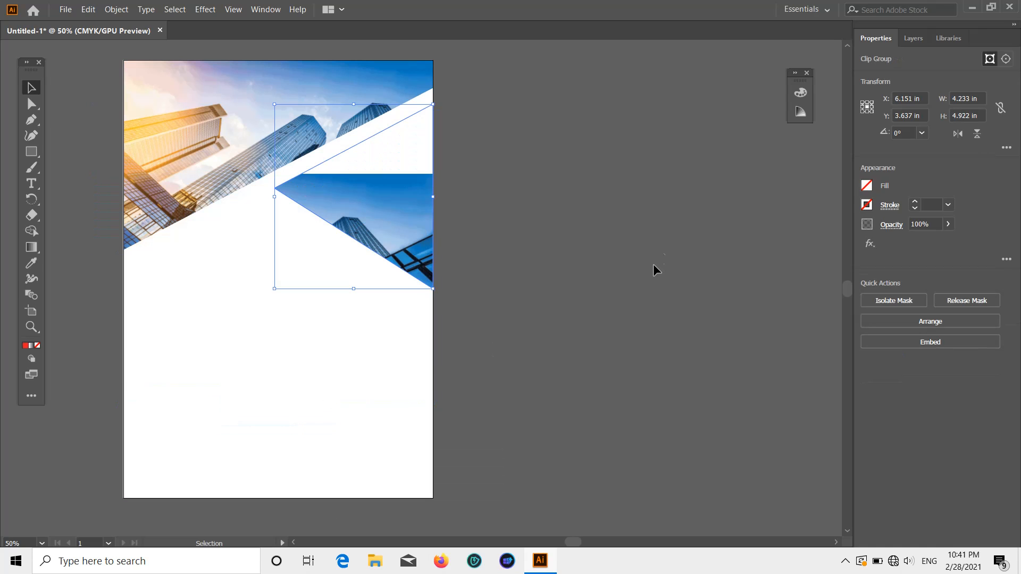
# Move the photo inside the triangle's clip group to X 4.592, Y 3.063 in, aligned with the page's top-left corner
pyautogui.doubleClick(356, 220)
pyautogui.moveTo(196, 281); pyautogui.dragTo(223, 166)
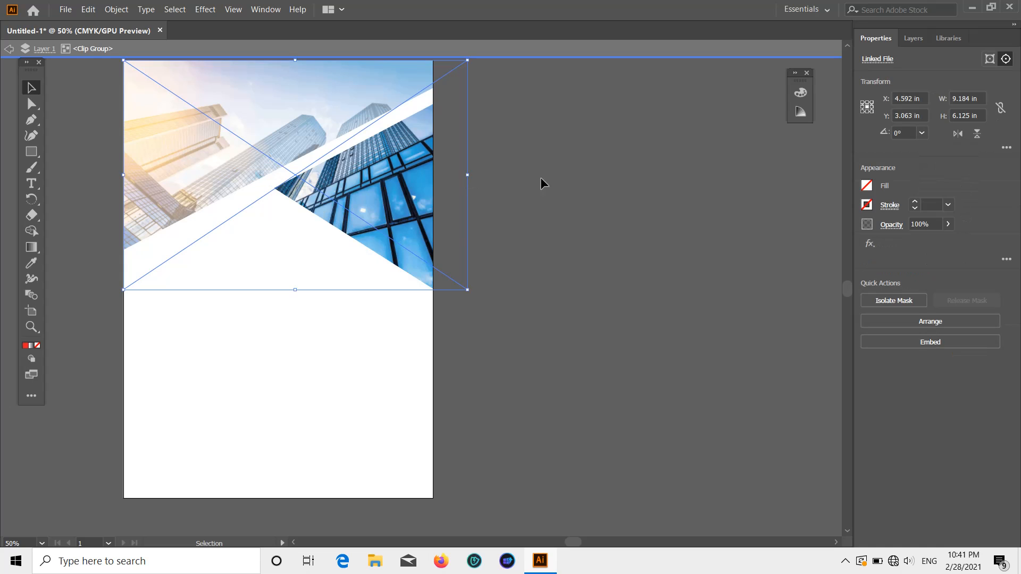
pyautogui.doubleClick(554, 173)
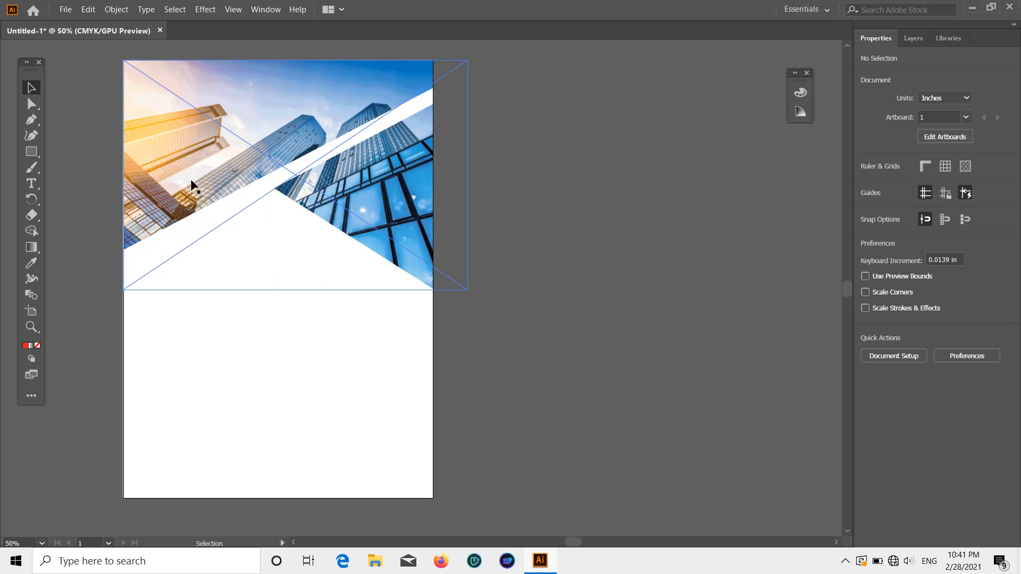
# Set up the Pen tool with an orange 5 pt stroke and no fill
pyautogui.click(31, 121)
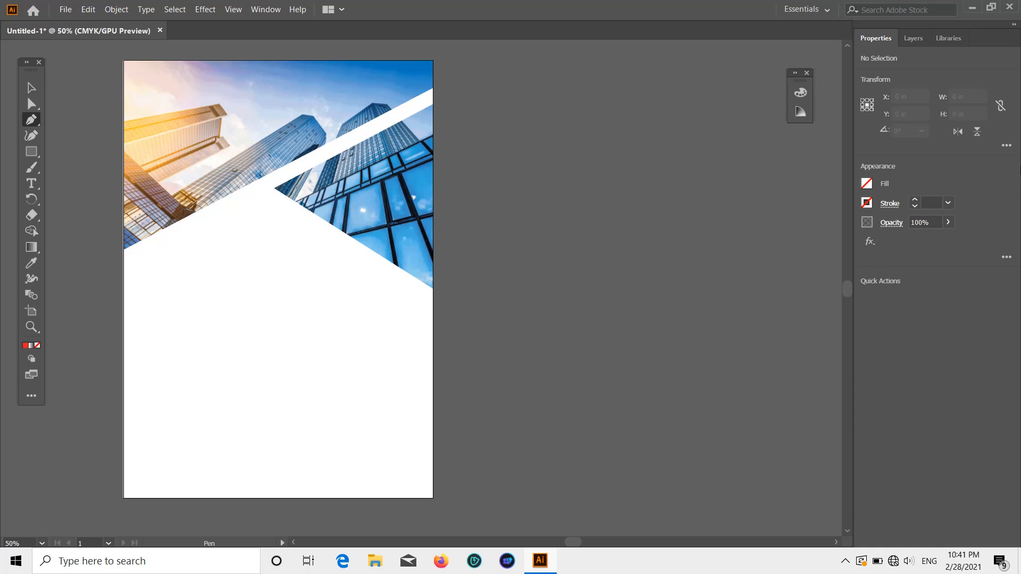
pyautogui.click(866, 203)
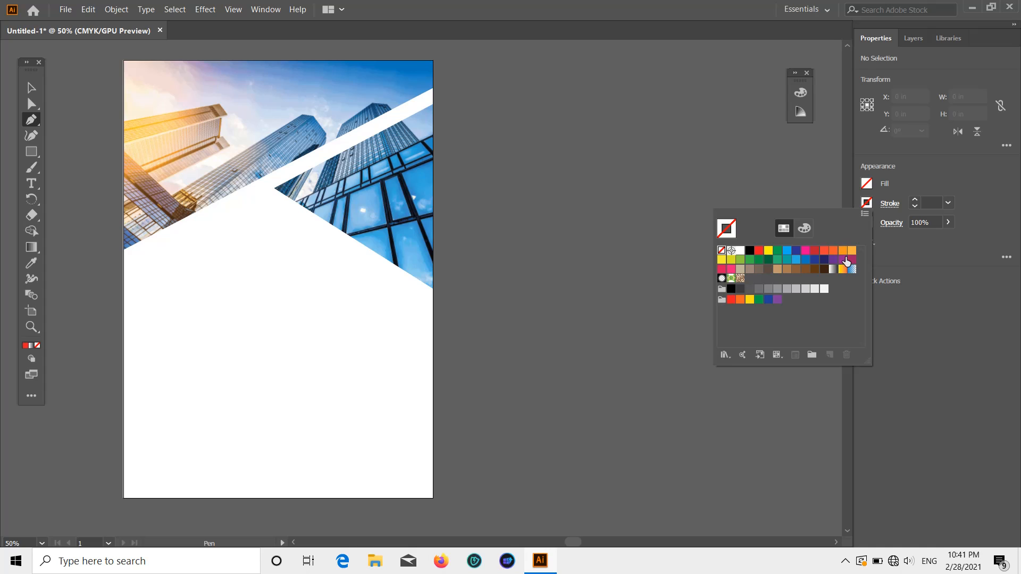
pyautogui.click(956, 226)
pyautogui.click(948, 202)
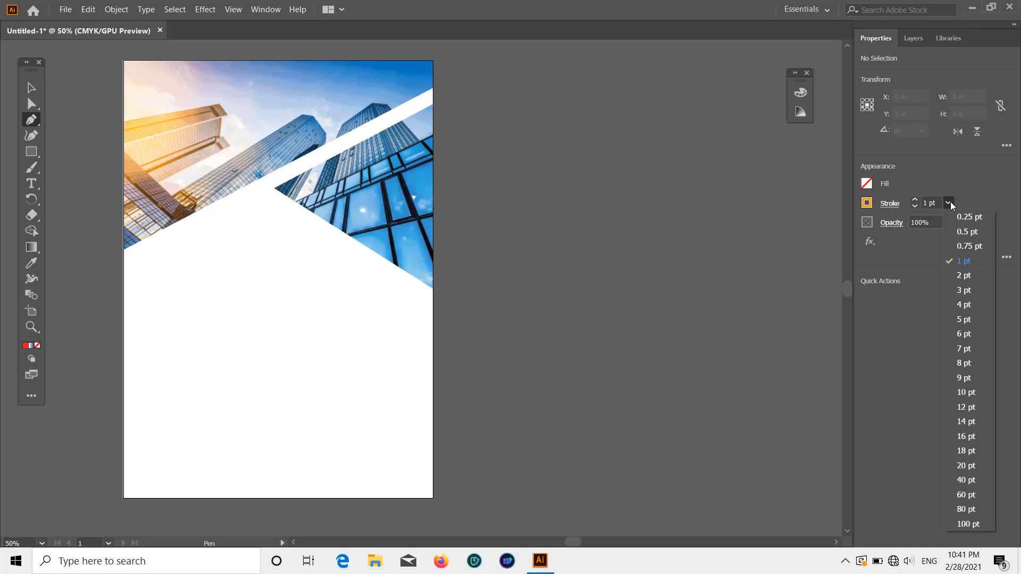
pyautogui.click(981, 323)
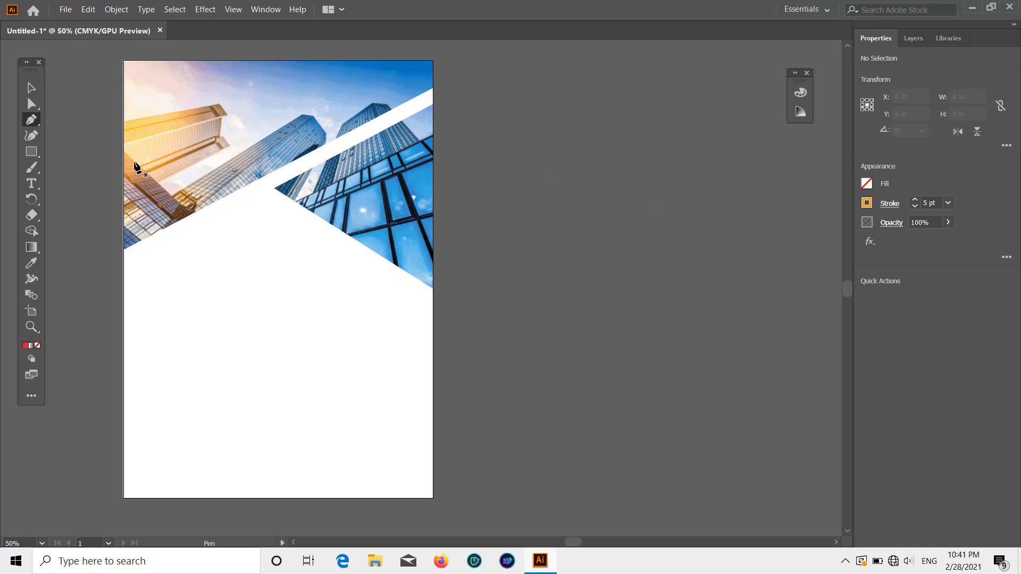
# Draw an open orange V-shaped Pen path from the left edge at about Y 7.32 in, through X 5.37, Y 4.51, back to the edge at Y 1.23
pyautogui.click(123, 150)
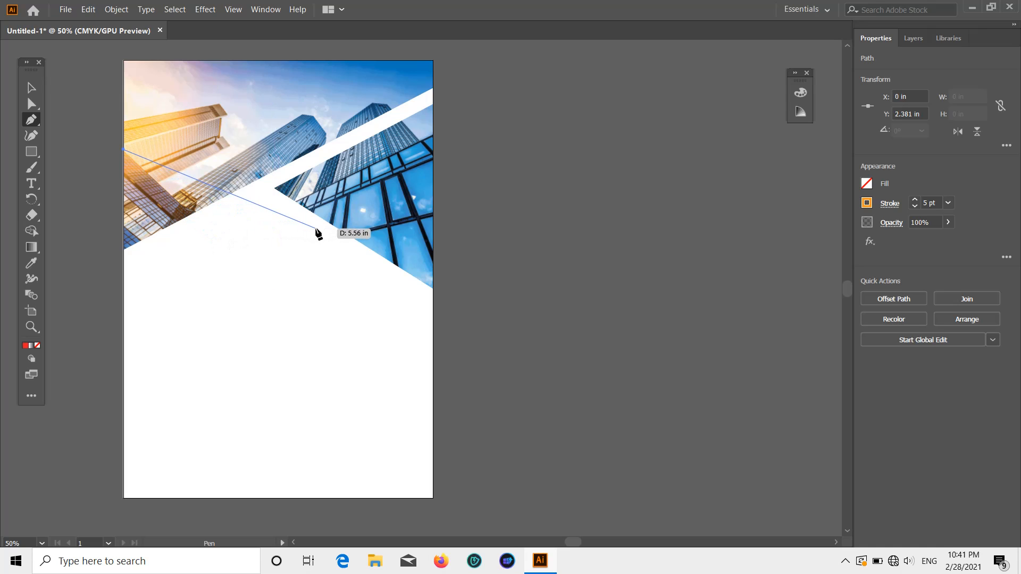
pyautogui.press('Escape')
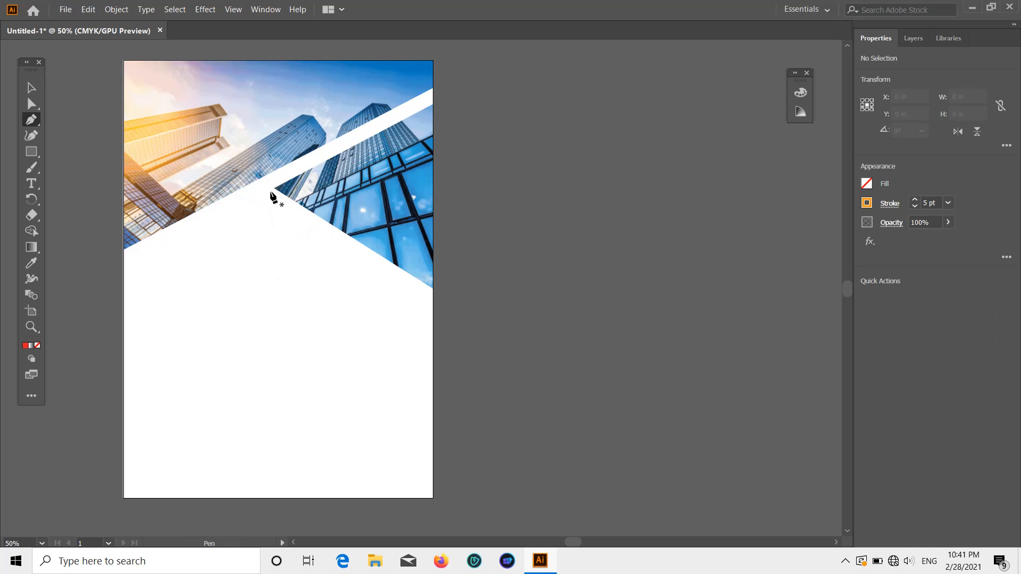
pyautogui.click(123, 335)
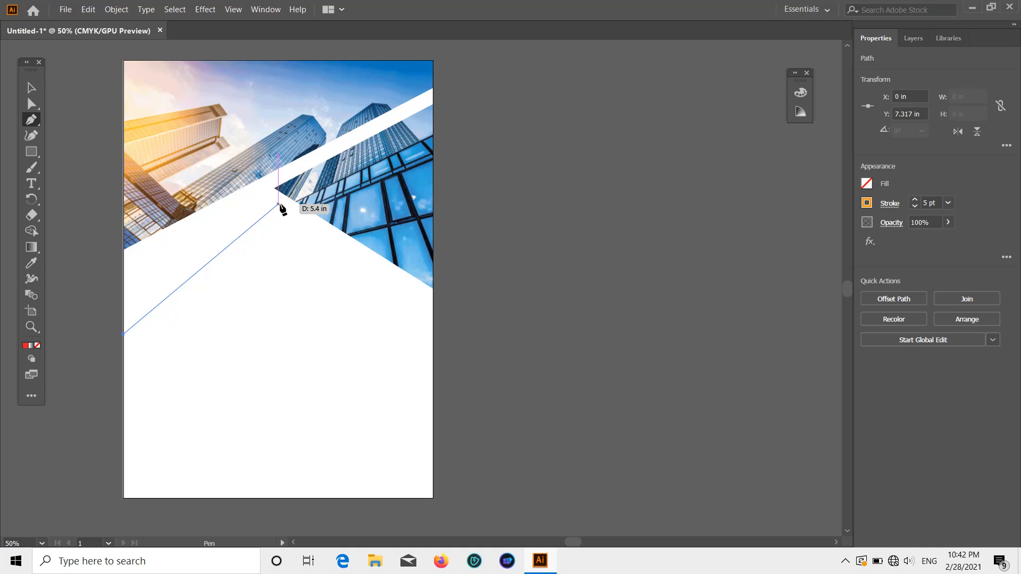
pyautogui.click(324, 229)
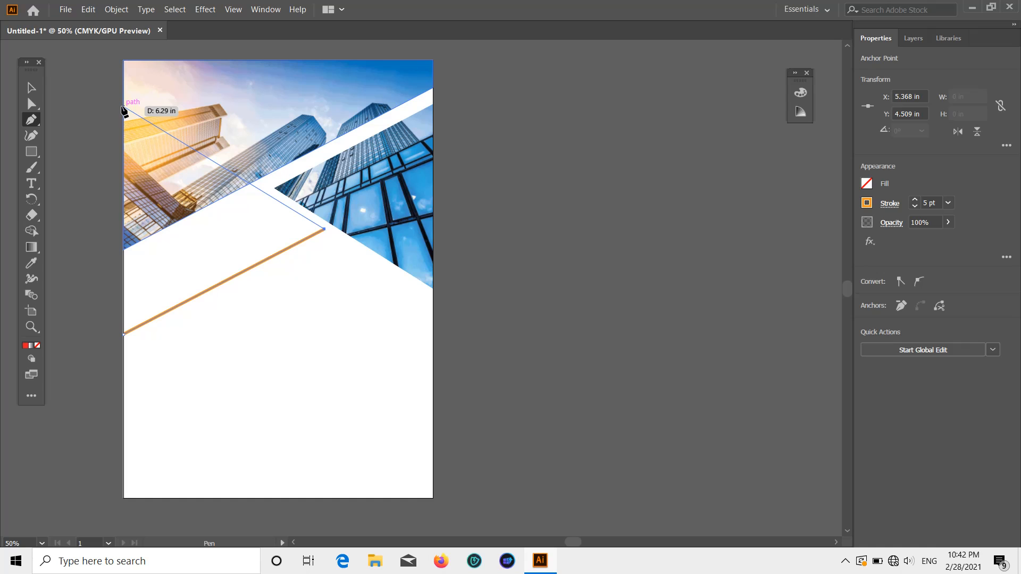
pyautogui.click(124, 106)
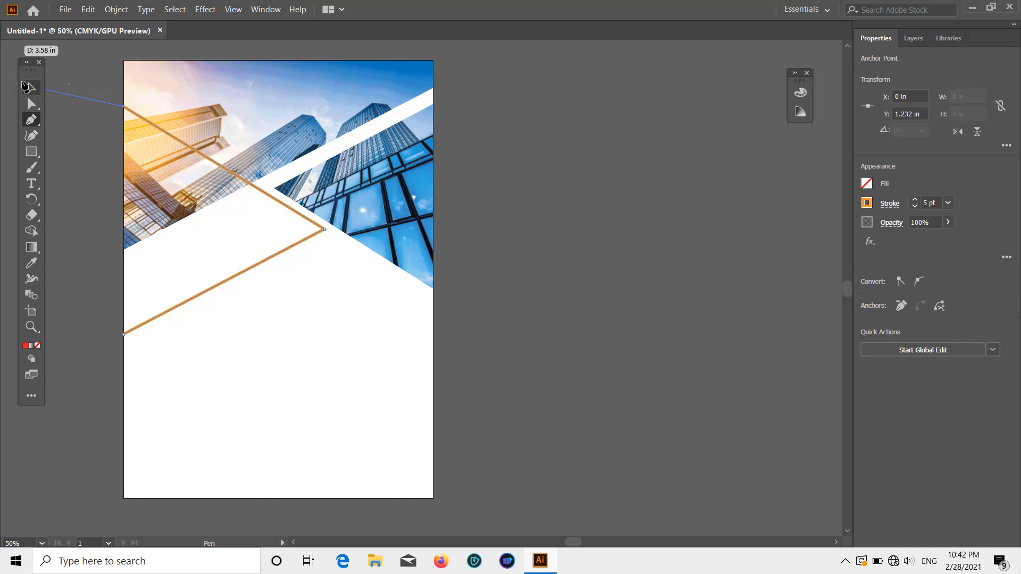
pyautogui.click(30, 88)
pyautogui.scroll(-1, 763, 157)
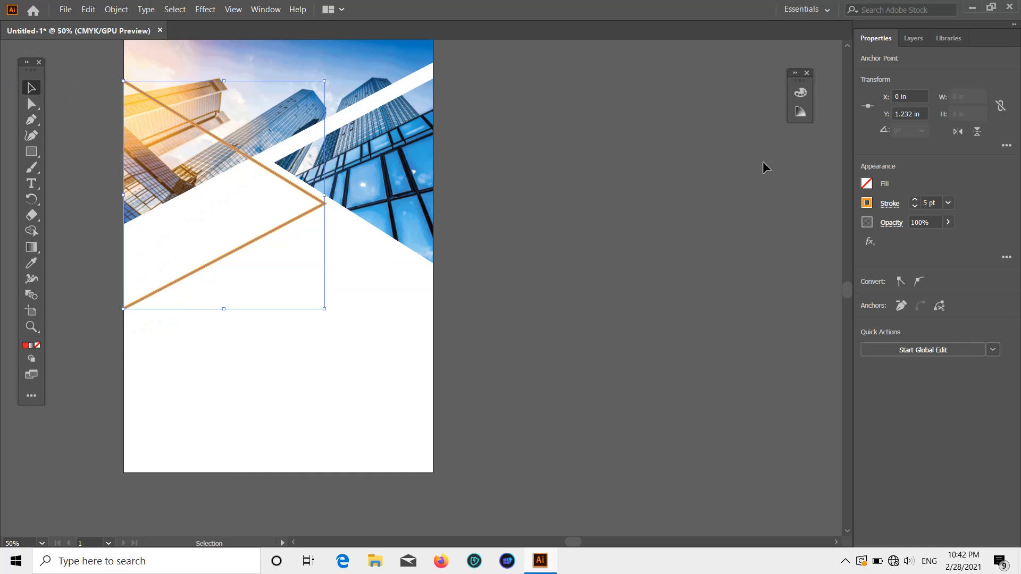
pyautogui.click(722, 193)
pyautogui.scroll(2, 691, 218)
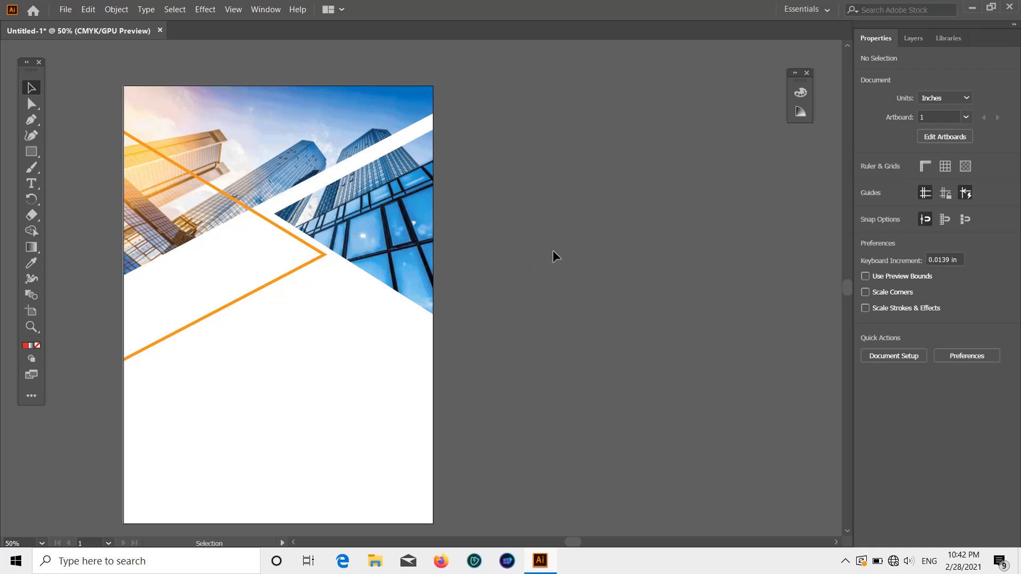
# Draw a straight orange 5 pt Pen line from the page's right edge at Y 6.807 in to the bottom edge at X 3.793 in
pyautogui.scroll(-6, 669, 220)
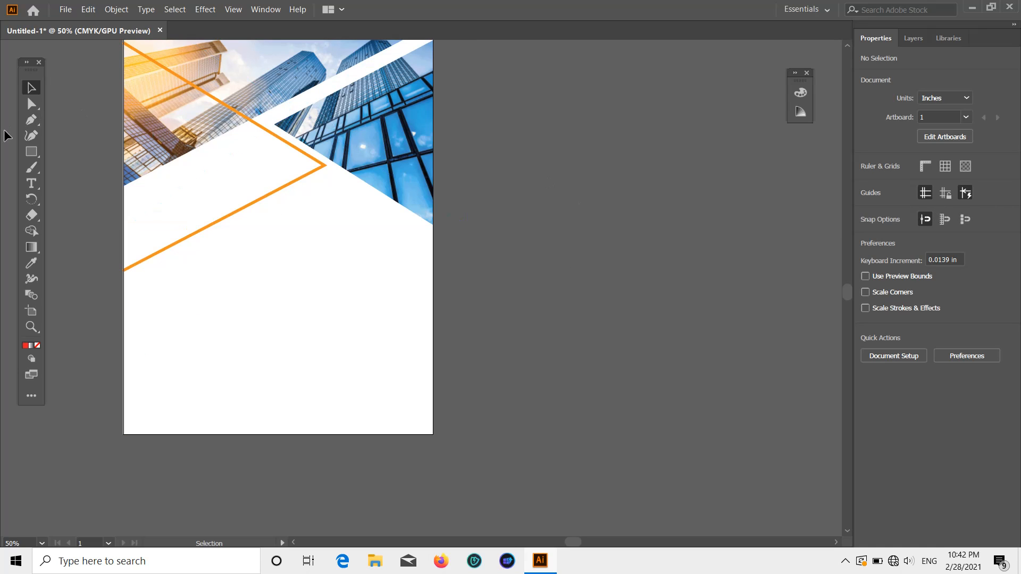
pyautogui.click(35, 120)
pyautogui.scroll(-3, 453, 244)
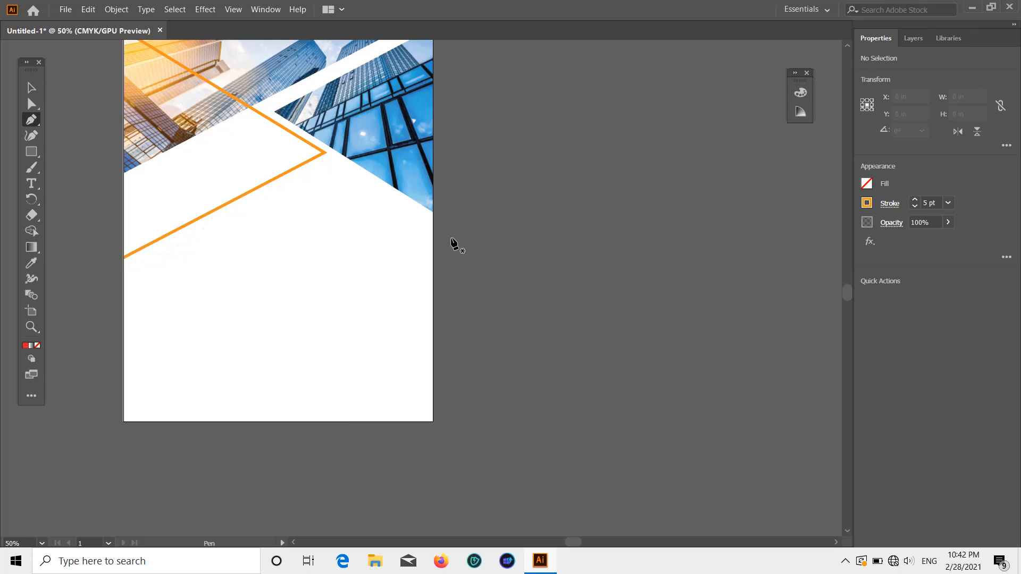
pyautogui.scroll(-2, 457, 249)
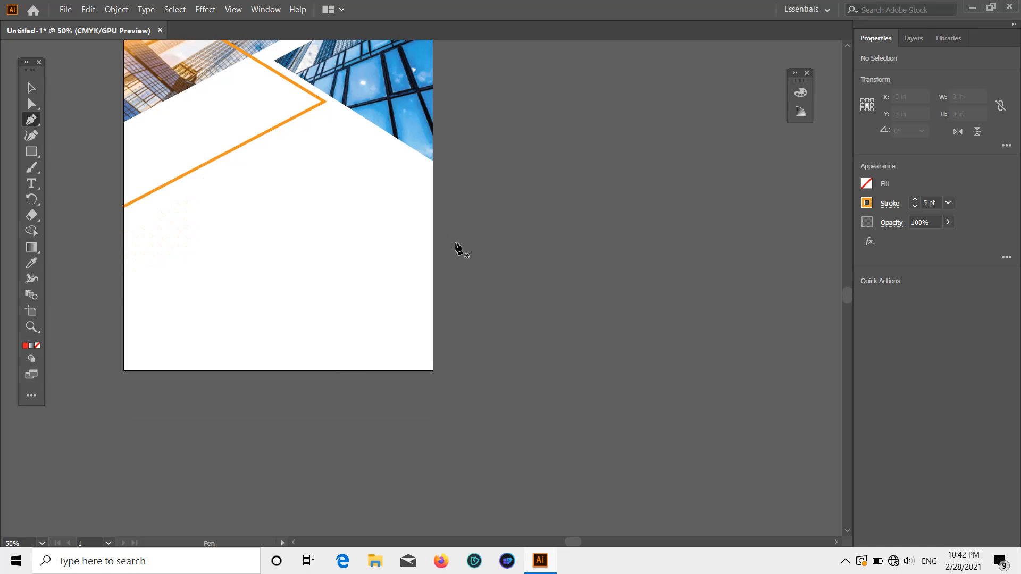
pyautogui.click(433, 187)
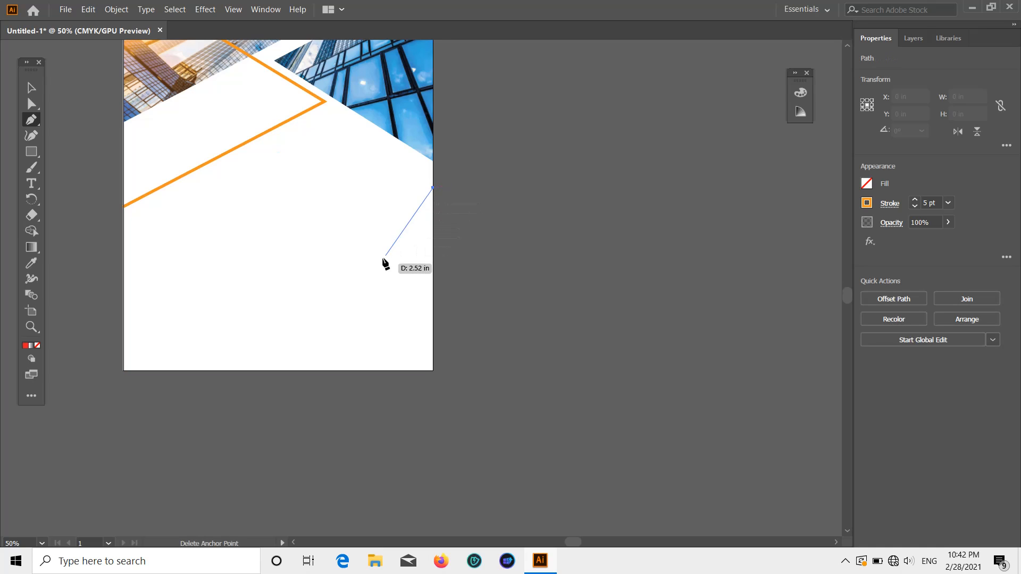
pyautogui.click(265, 371)
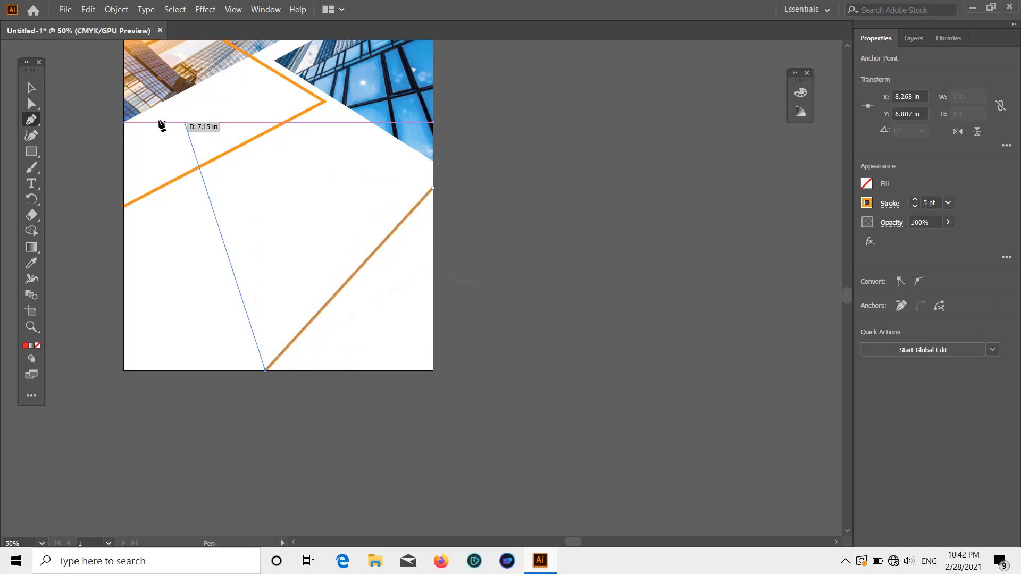
pyautogui.click(31, 88)
pyautogui.scroll(-3, 491, 164)
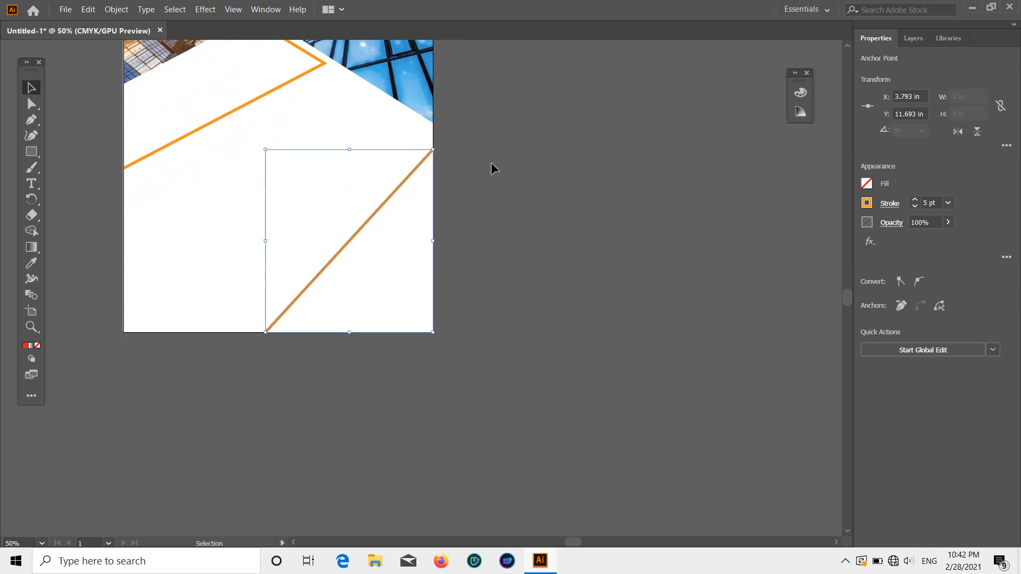
pyautogui.scroll(2, 491, 164)
pyautogui.click(491, 164)
pyautogui.click(490, 162)
pyautogui.scroll(3, 490, 170)
pyautogui.scroll(-2, 490, 171)
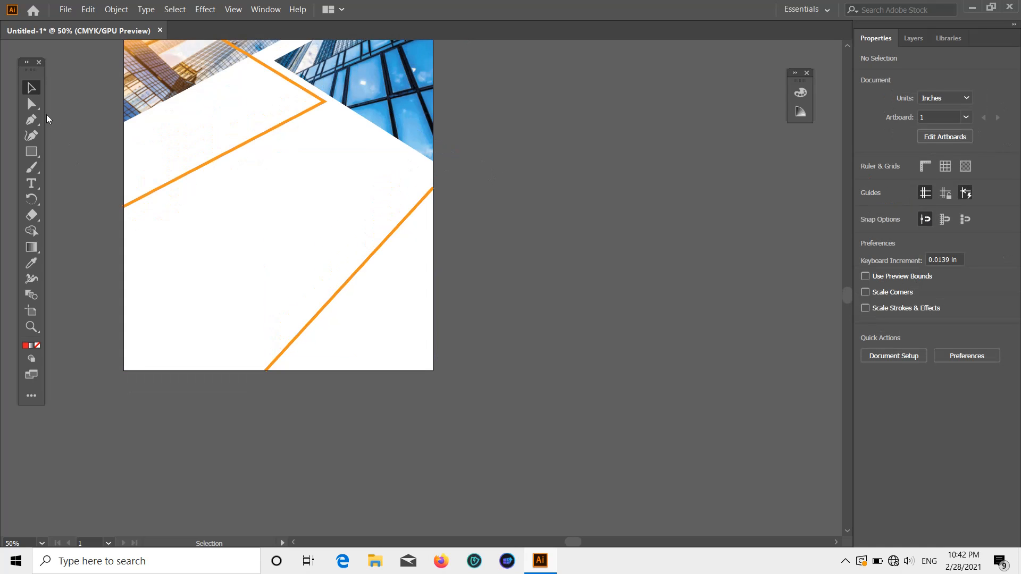
# Set up the Pen tool with an orange fill and no stroke
pyautogui.click(31, 119)
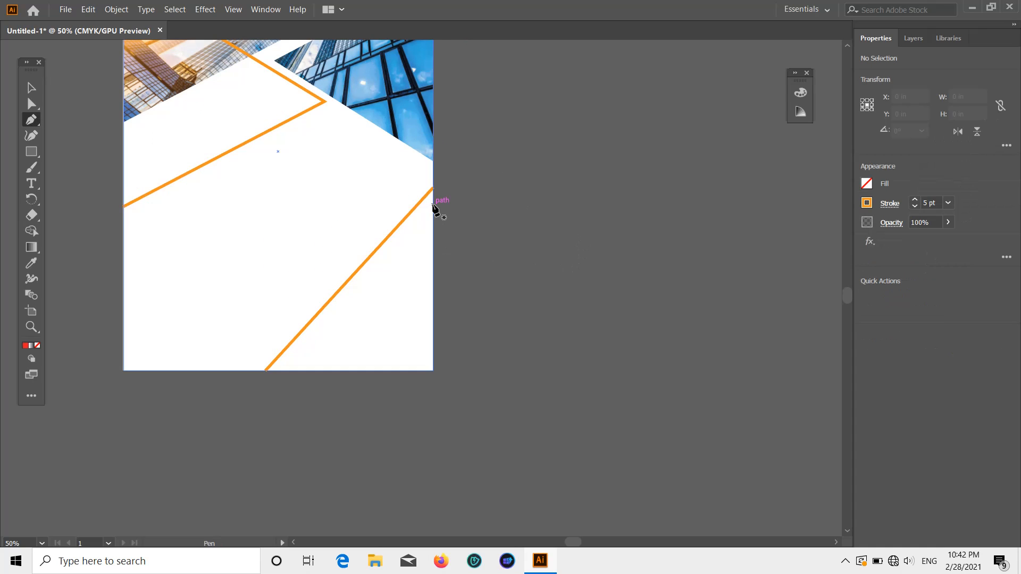
pyautogui.click(867, 183)
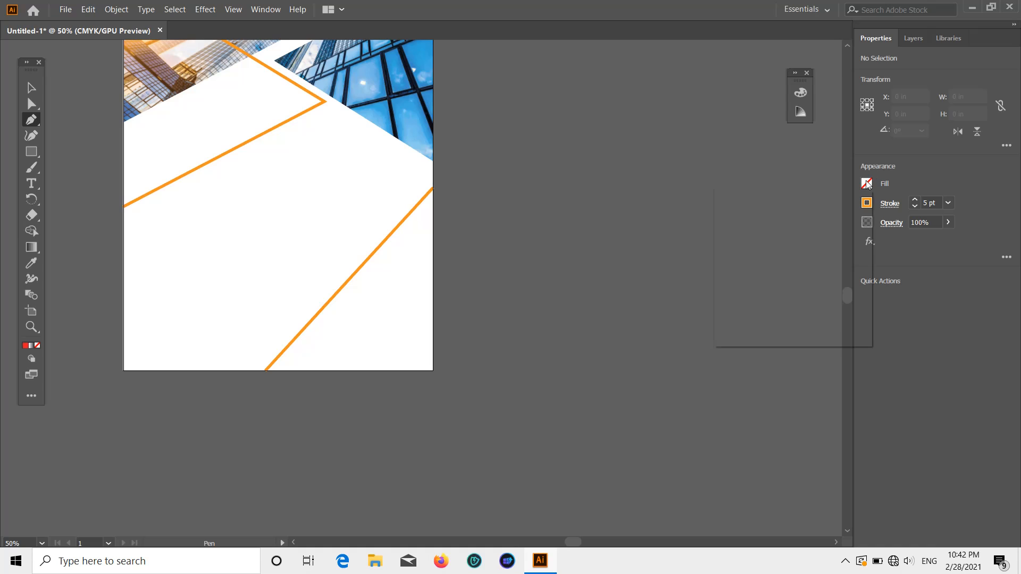
pyautogui.click(842, 232)
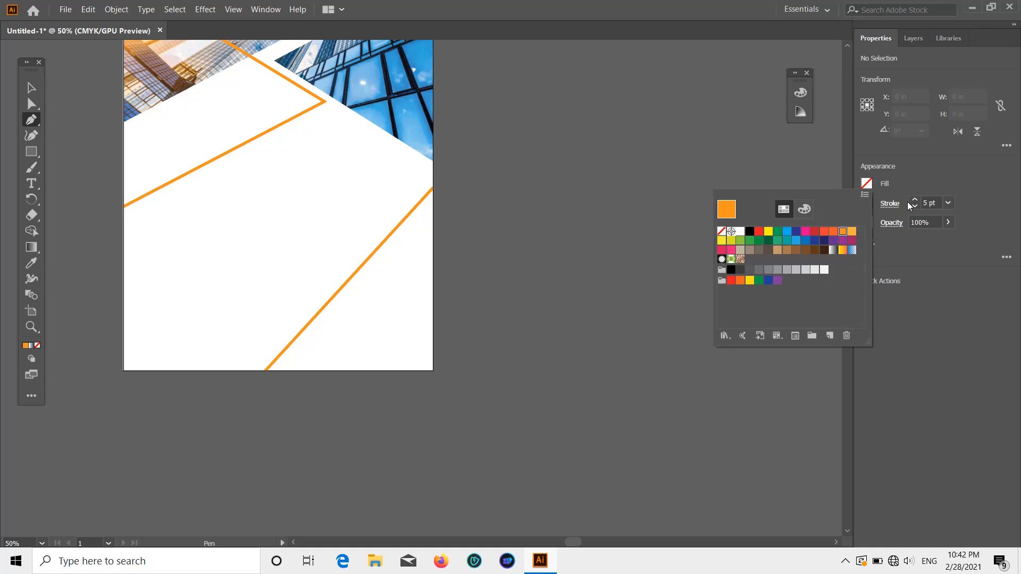
pyautogui.click(867, 203)
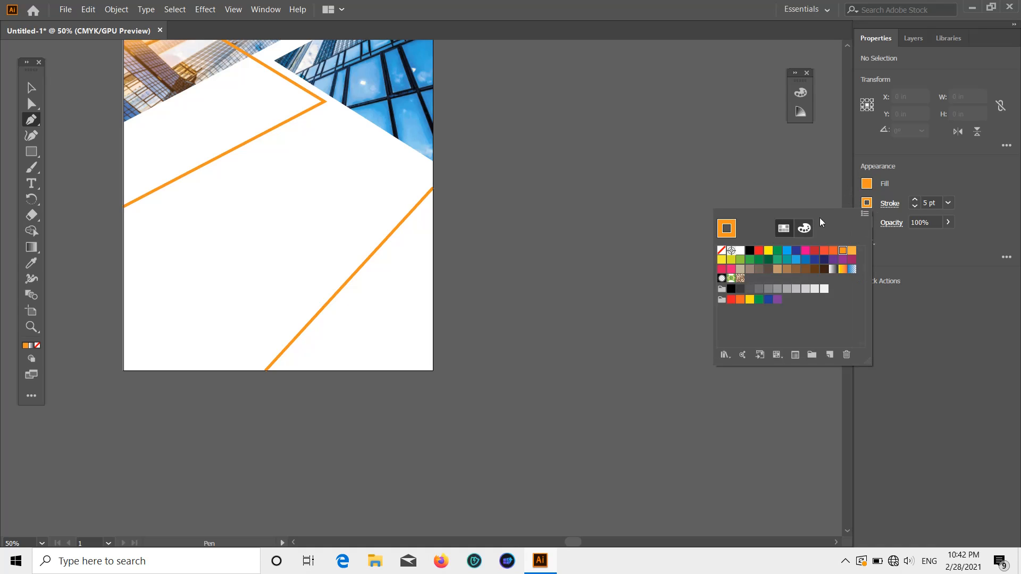
pyautogui.click(721, 251)
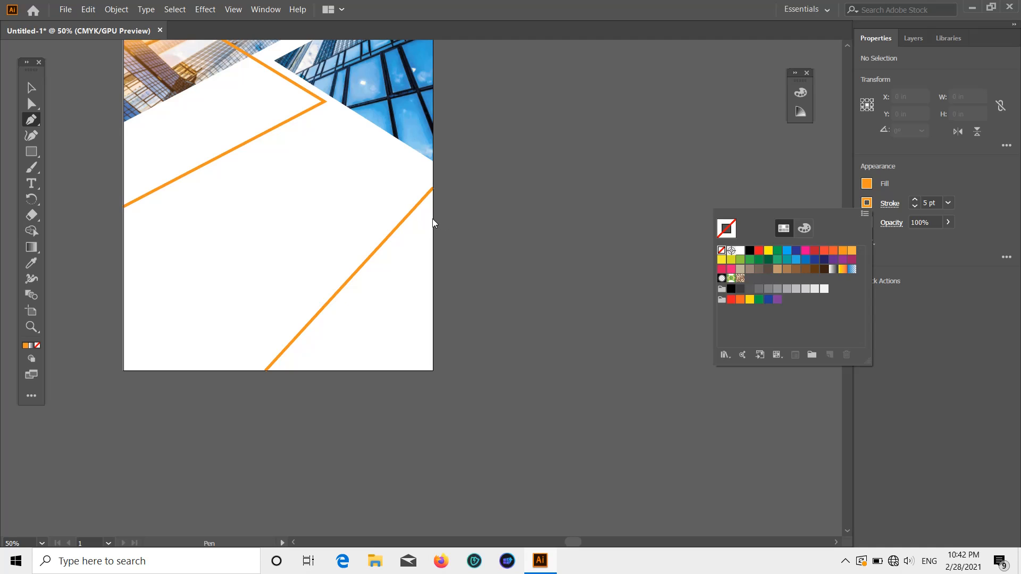
pyautogui.click(34, 121)
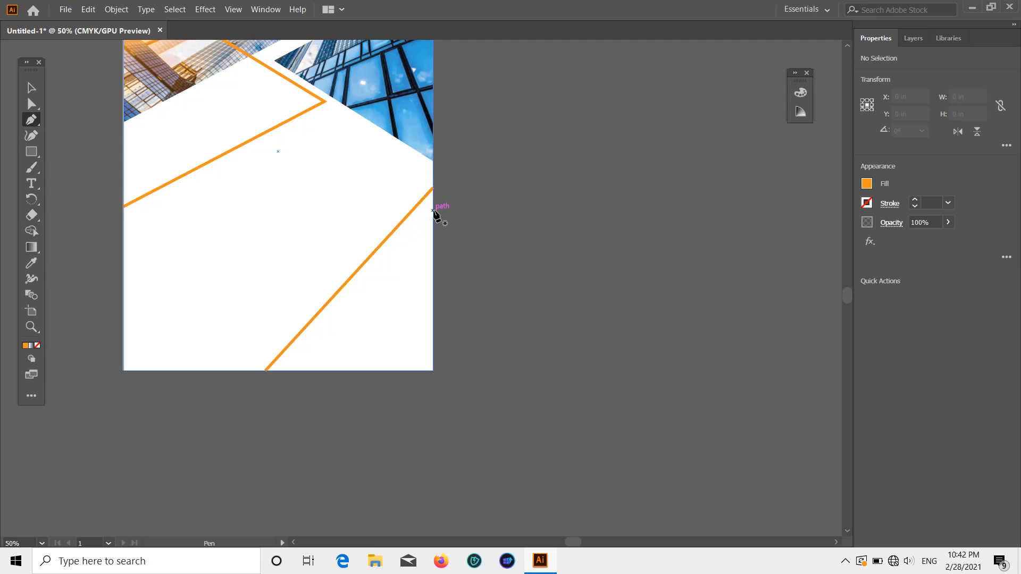
# Draw a closed orange triangle in the page's bottom-right corner, from the right edge at Y 7.417 in to the bottom edge at X 4.403 in
pyautogui.click(433, 210)
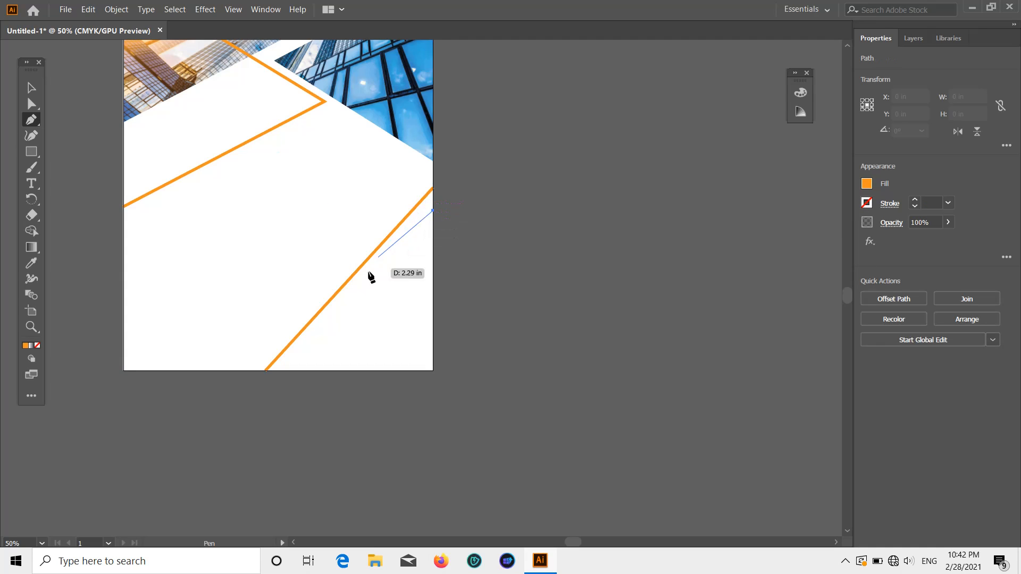
pyautogui.click(290, 370)
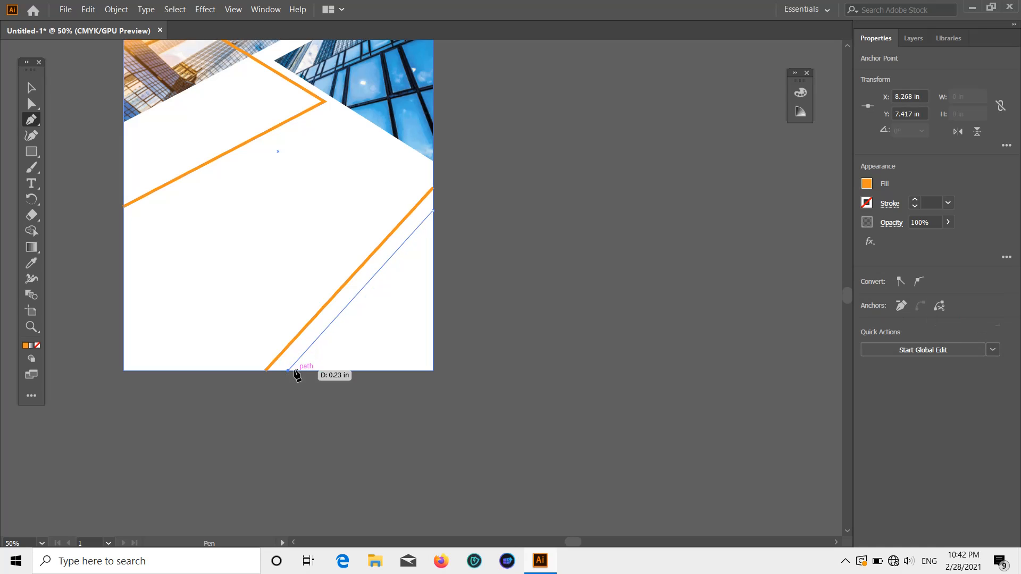
pyautogui.click(433, 370)
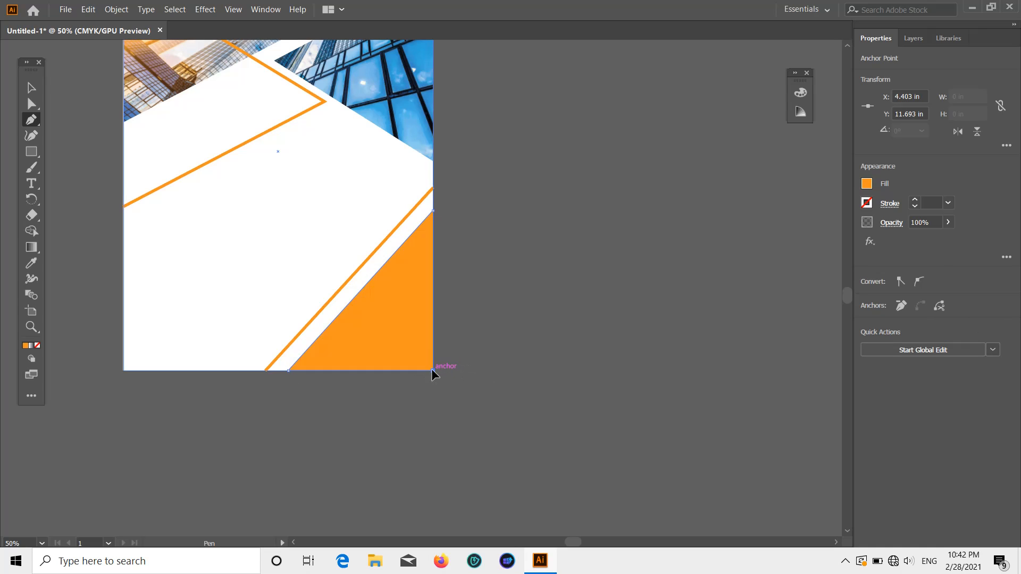
pyautogui.click(432, 212)
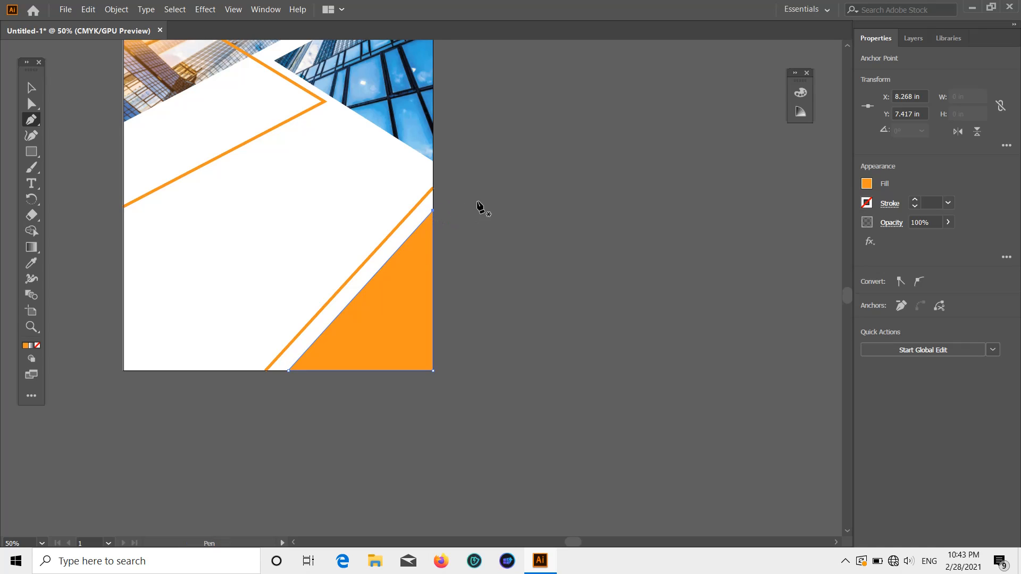
pyautogui.click(33, 88)
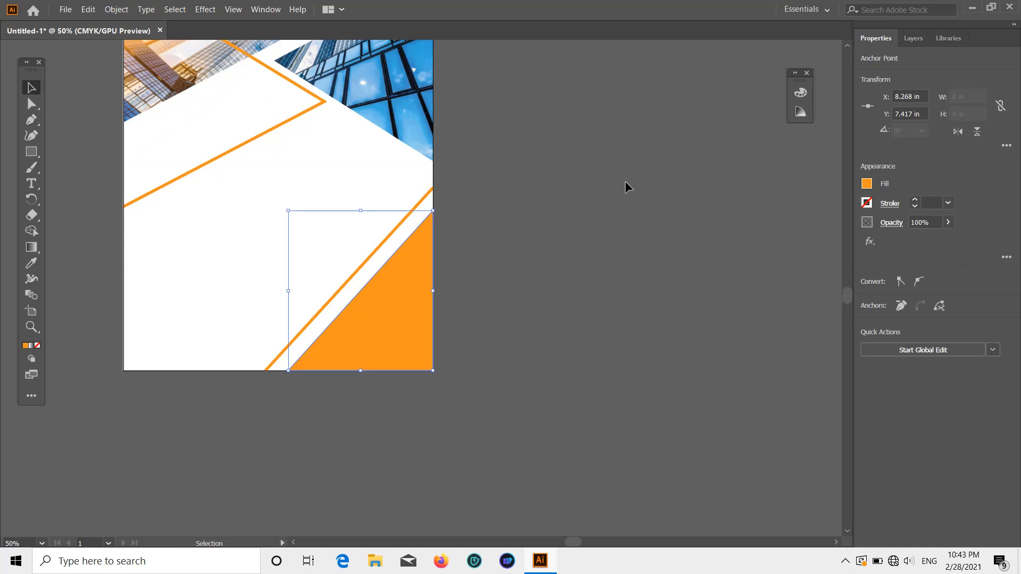
pyautogui.click(627, 253)
pyautogui.scroll(2, 666, 254)
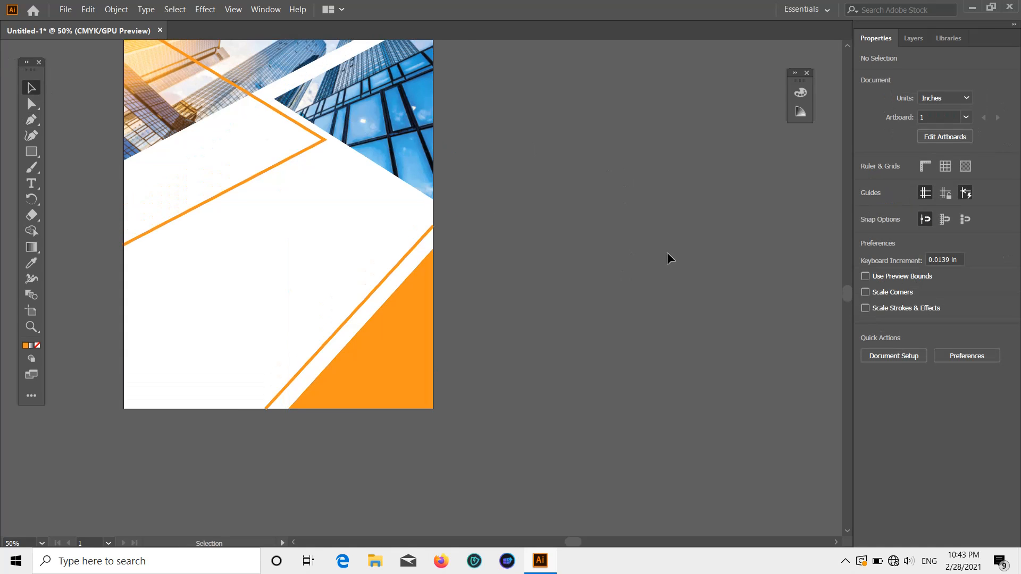
# Reduce the opacity of the orange corner triangle to 62%
pyautogui.click(388, 340)
pyautogui.click(948, 221)
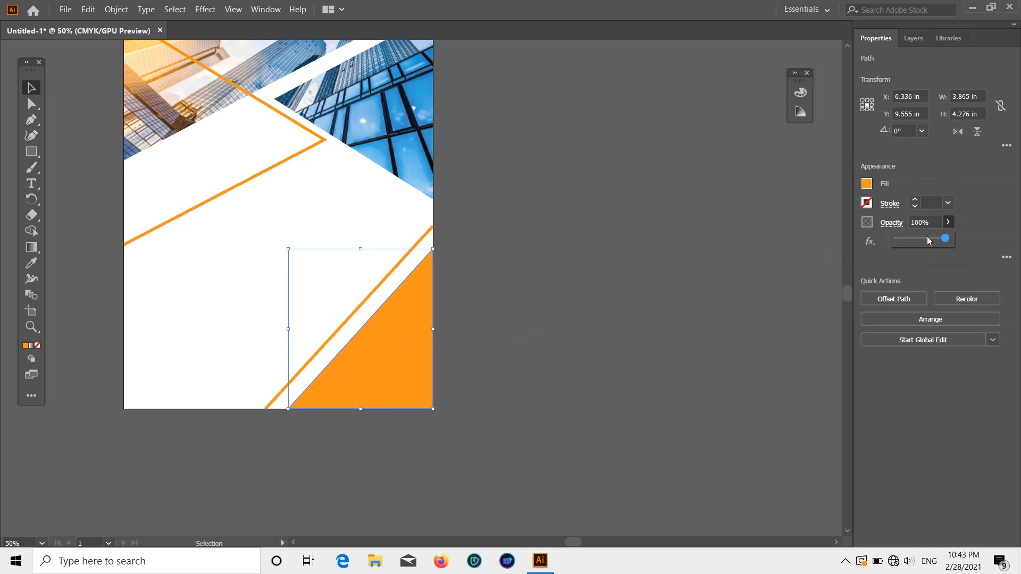
pyautogui.moveTo(938, 238)
pyautogui.mouseDown()
pyautogui.moveTo(917, 241)
pyautogui.moveTo(926, 242)
pyautogui.mouseUp()
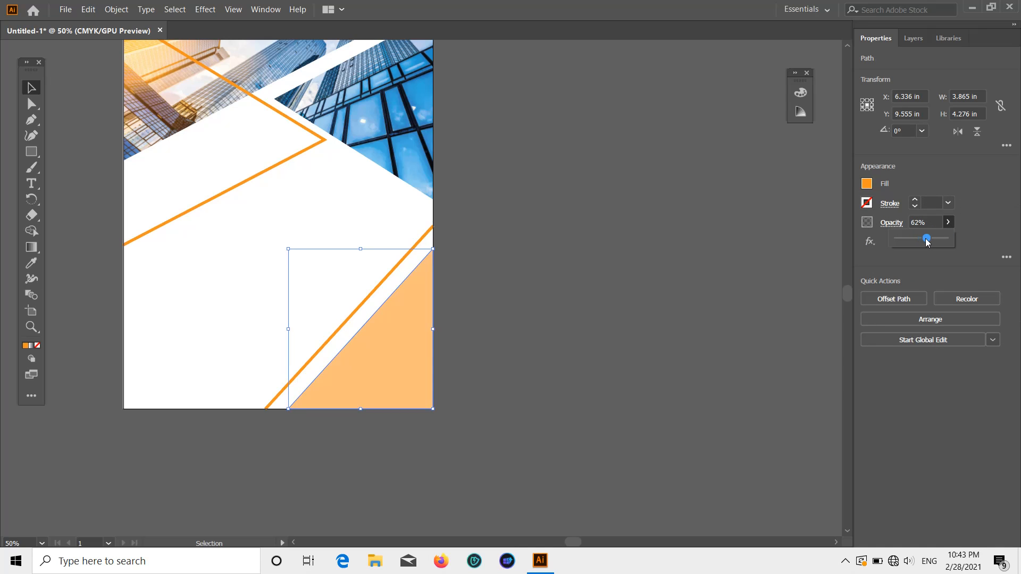
pyautogui.click(669, 270)
pyautogui.scroll(-1, 668, 270)
pyautogui.scroll(3, 475, 224)
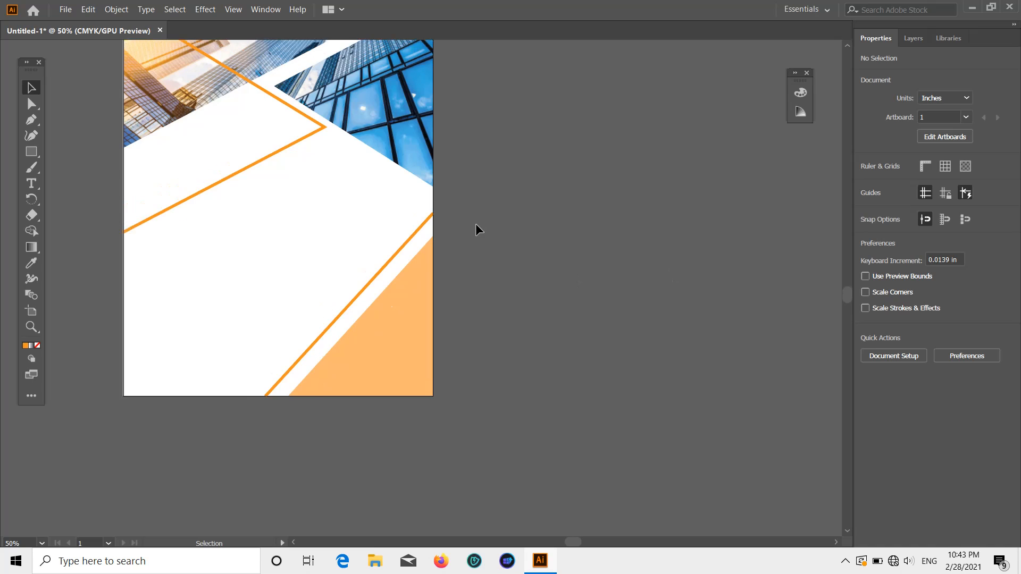
pyautogui.scroll(1, 475, 231)
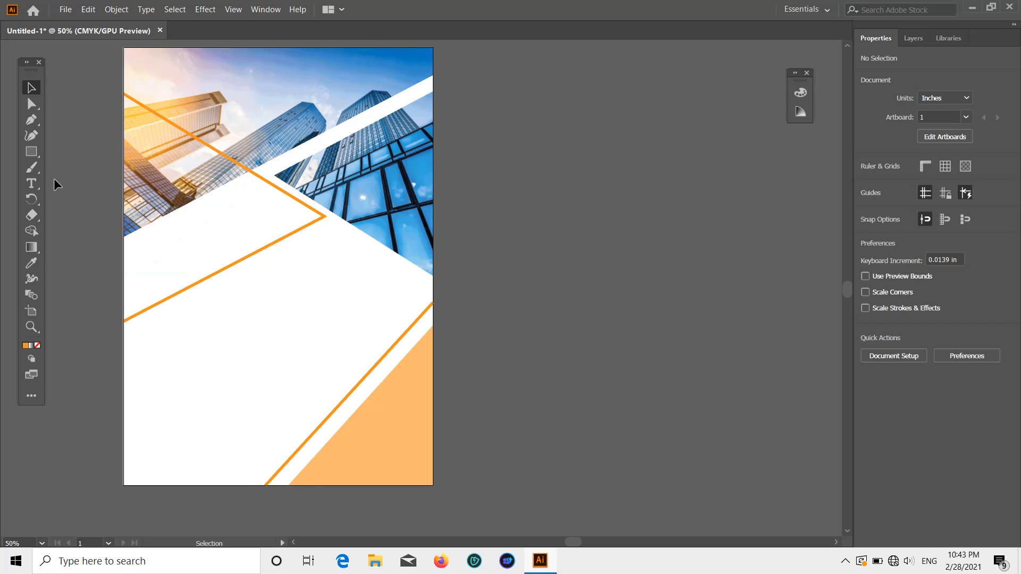
# Place the bird logo image from the Desktop's coreldrow folder as a small square in the page's top-left corner
pyautogui.click(62, 7)
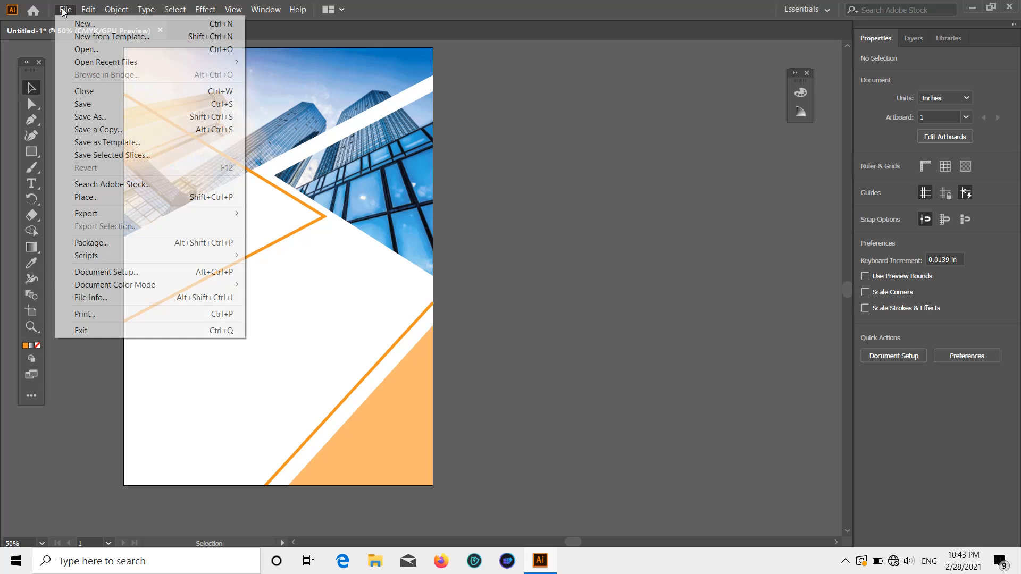
pyautogui.click(102, 197)
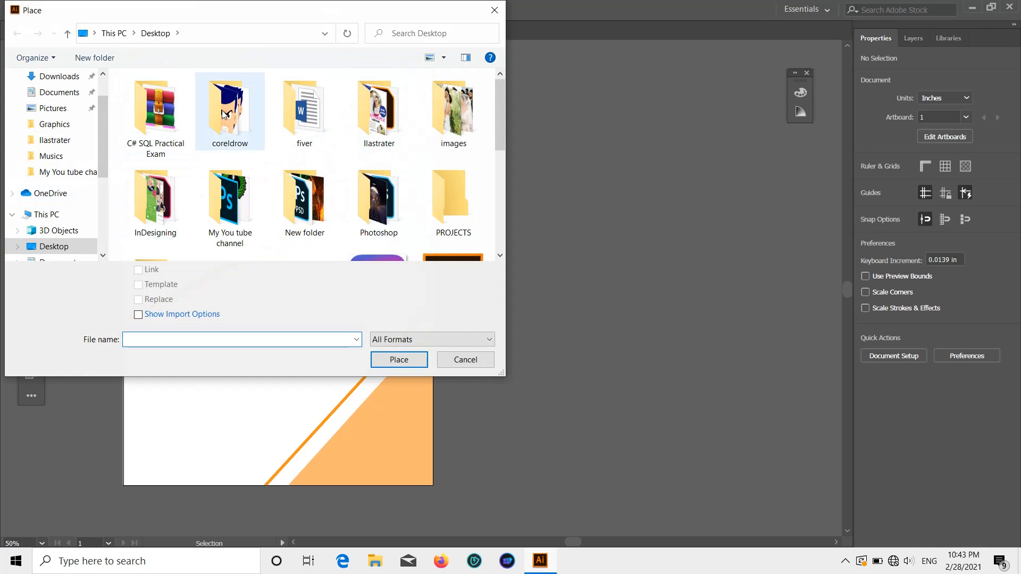
pyautogui.doubleClick(224, 113)
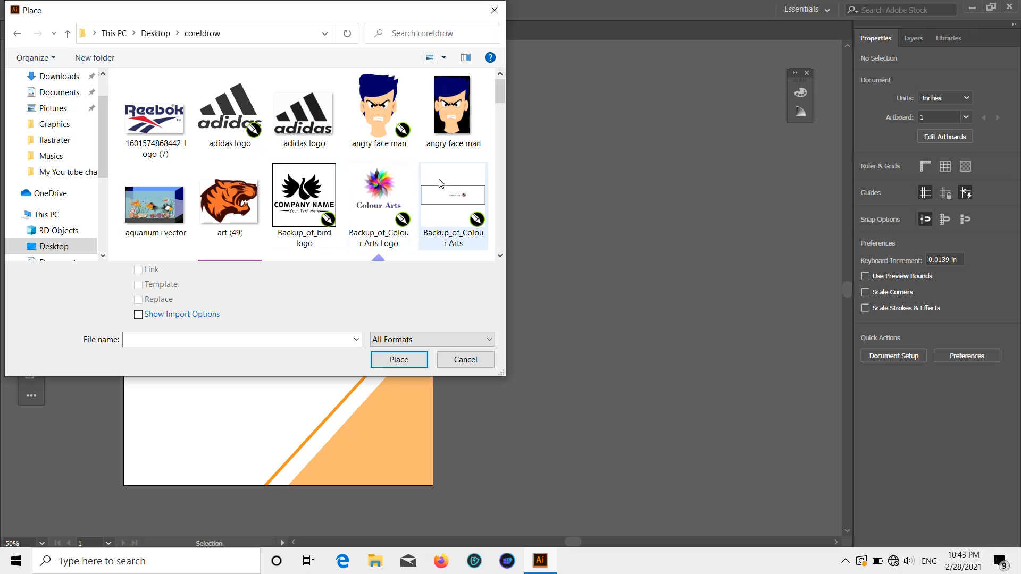
pyautogui.scroll(-3, 234, 202)
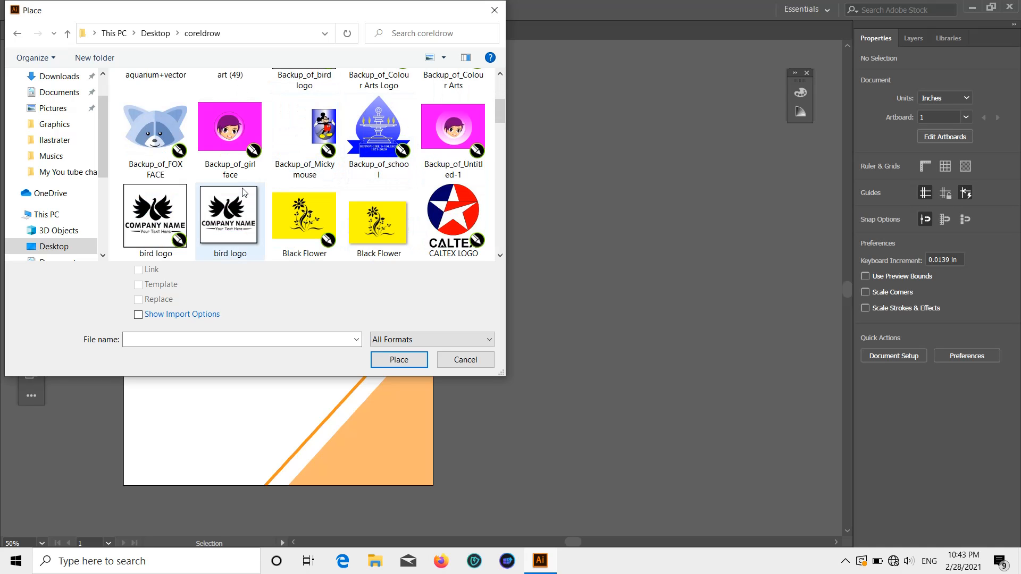
pyautogui.doubleClick(232, 215)
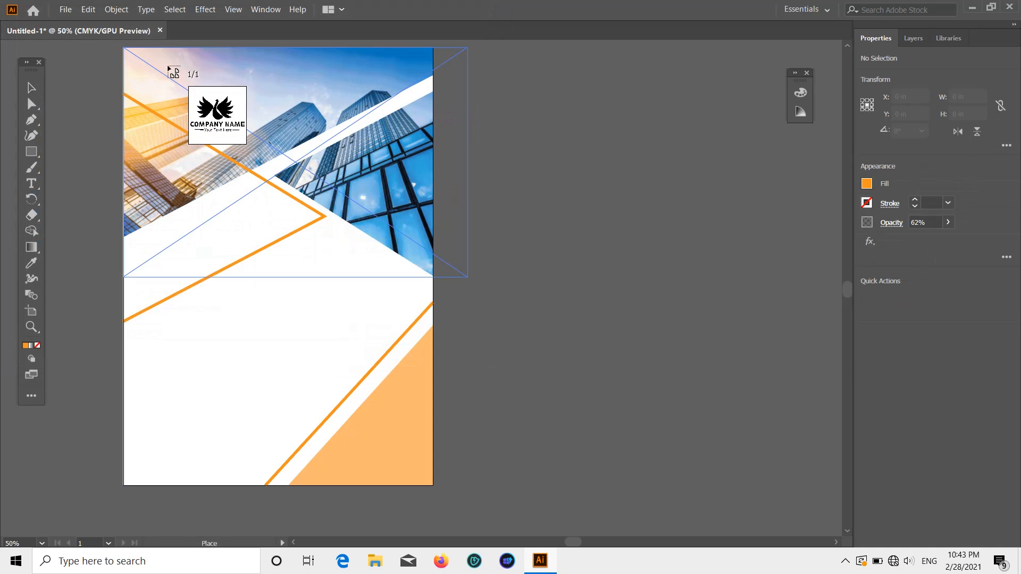
pyautogui.moveTo(130, 56); pyautogui.dragTo(269, 99)
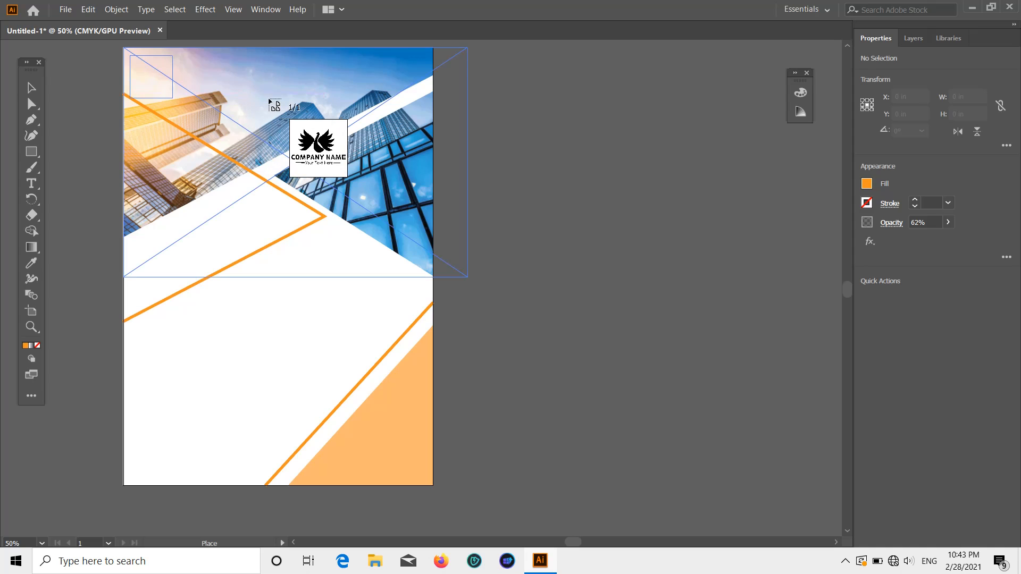
# Shift the placed bird logo slightly to the right, away from the page's left edge, and deselect it
pyautogui.click(72, 72)
pyautogui.moveTo(152, 81); pyautogui.dragTo(176, 81)
pyautogui.click(493, 150)
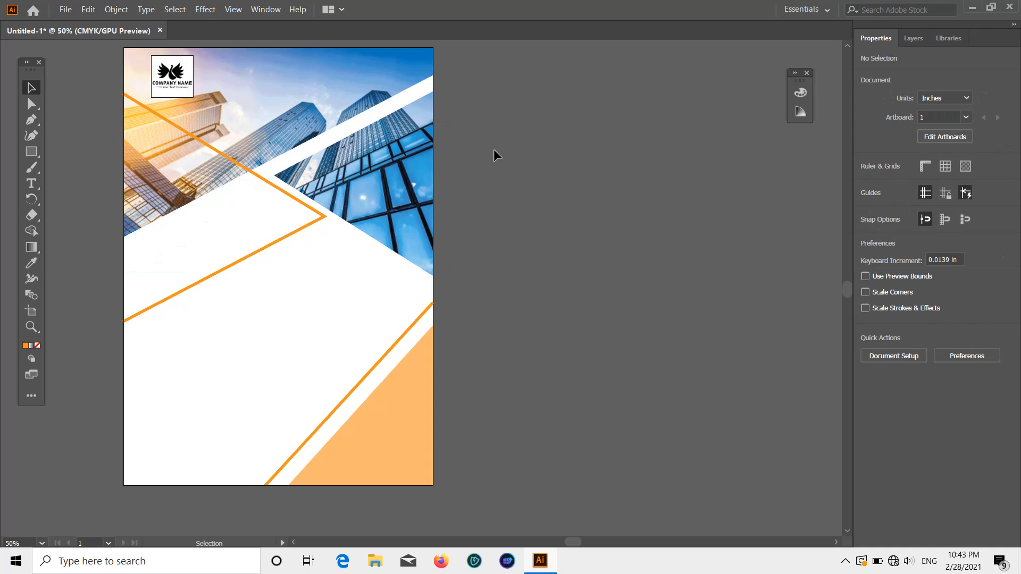
# Add the text 2025 at 48 pt on the empty canvas beside the page
pyautogui.scroll(-1, 485, 161)
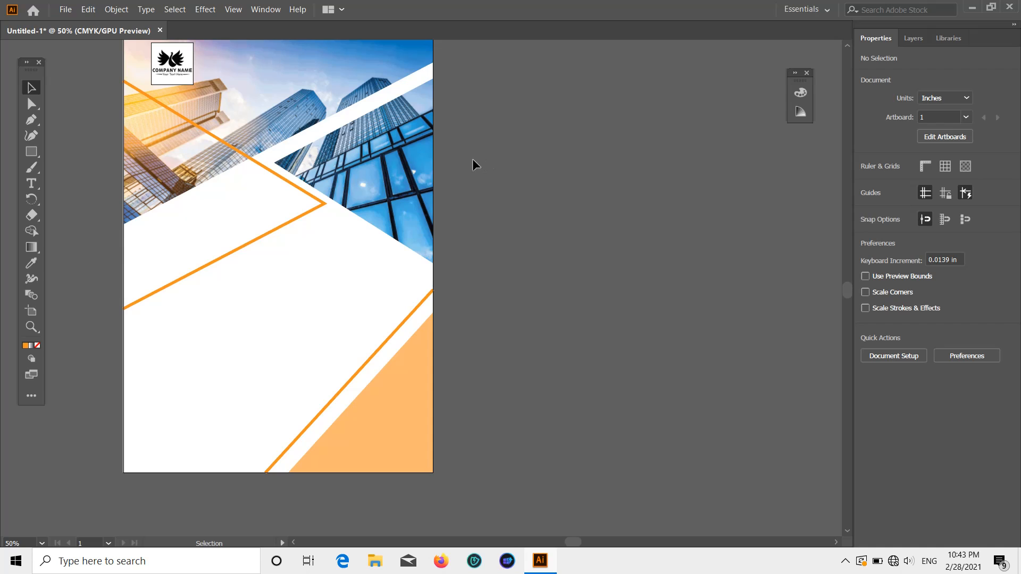
pyautogui.click(35, 182)
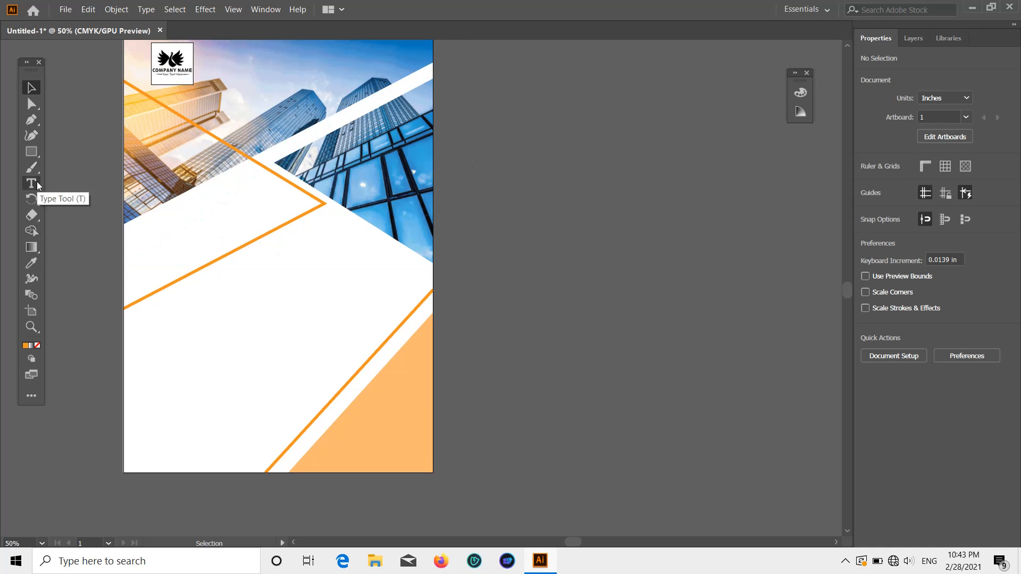
pyautogui.scroll(-1, 264, 229)
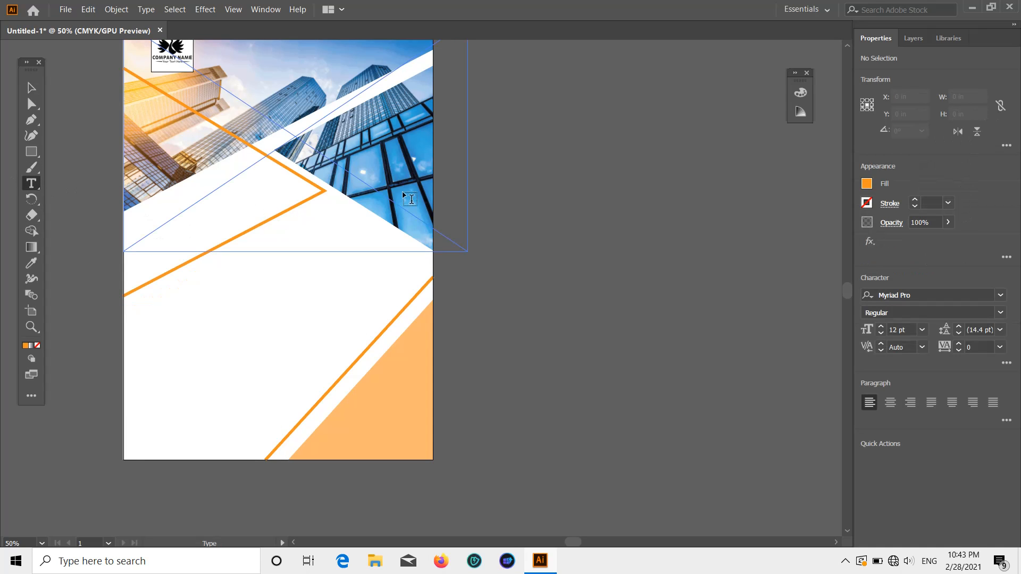
pyautogui.click(472, 191)
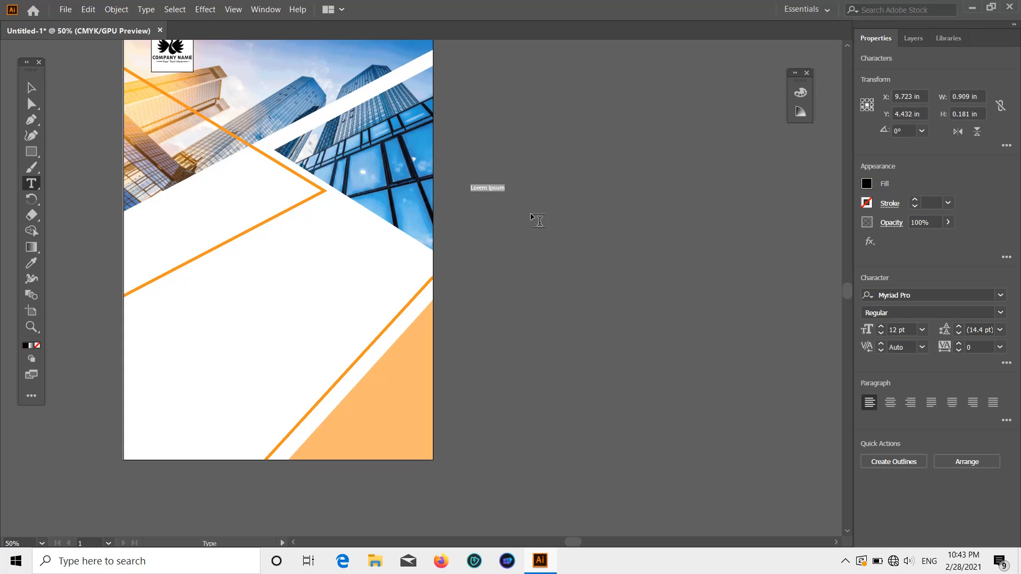
pyautogui.click(922, 330)
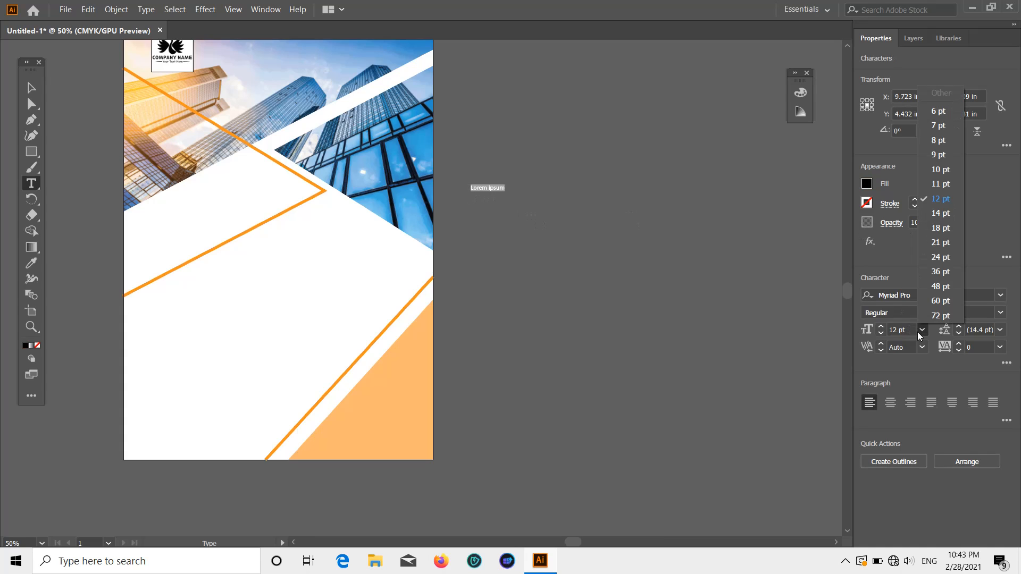
pyautogui.click(950, 282)
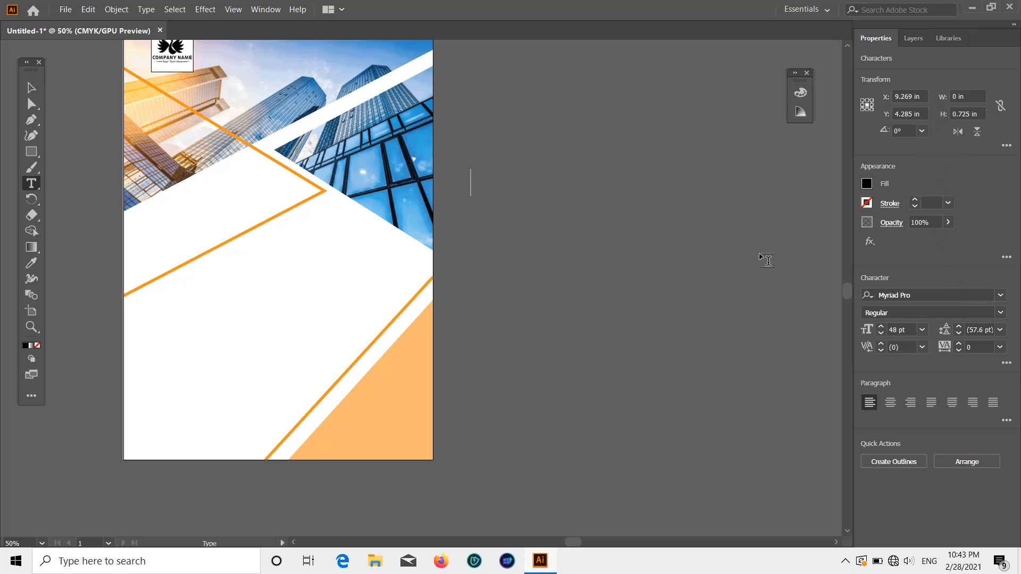
pyautogui.write('202')
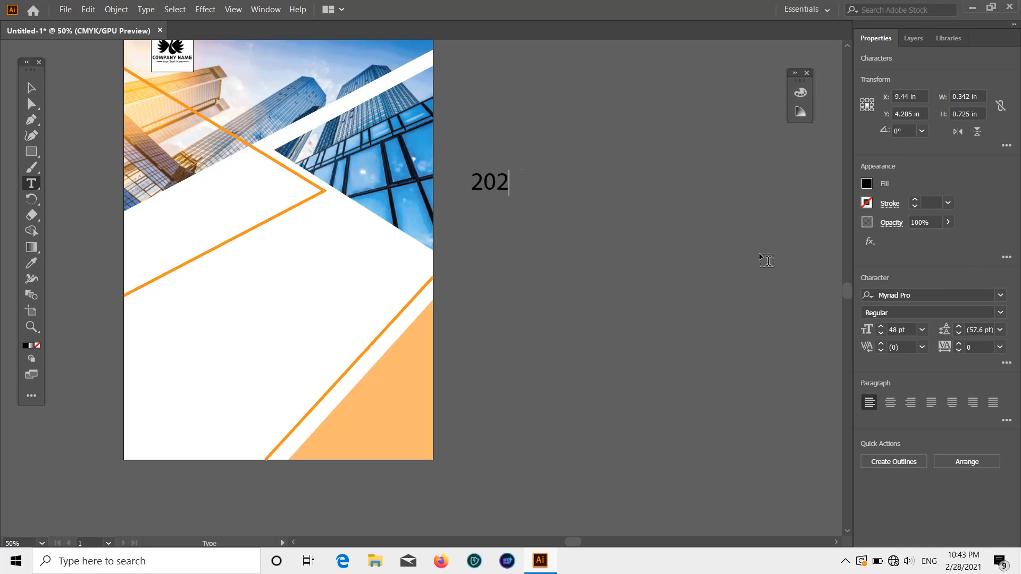
pyautogui.write('5')
pyautogui.click(30, 86)
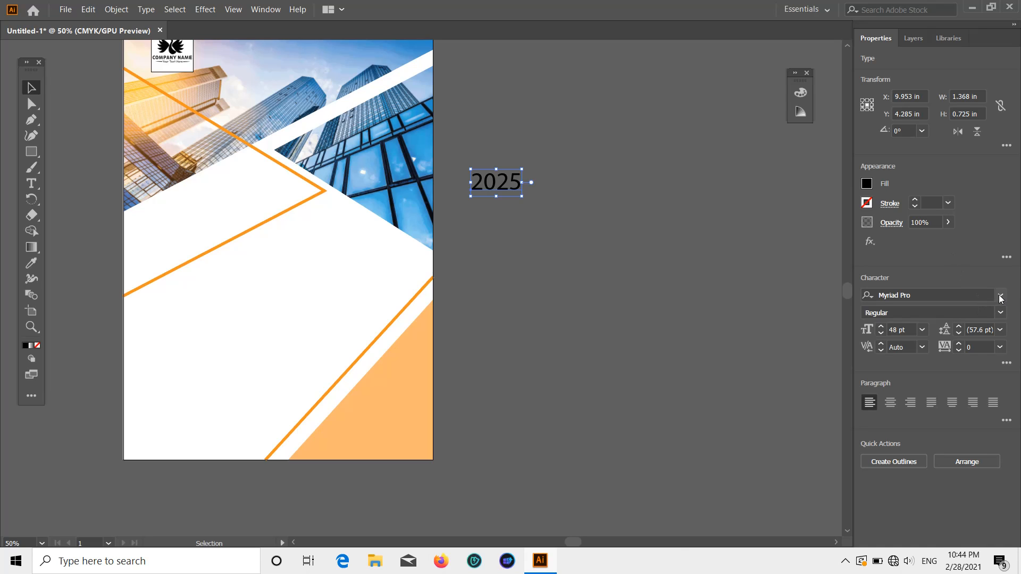
# Set the font of the 2025 text to Swis721 Blk BT Black
pyautogui.click(1001, 296)
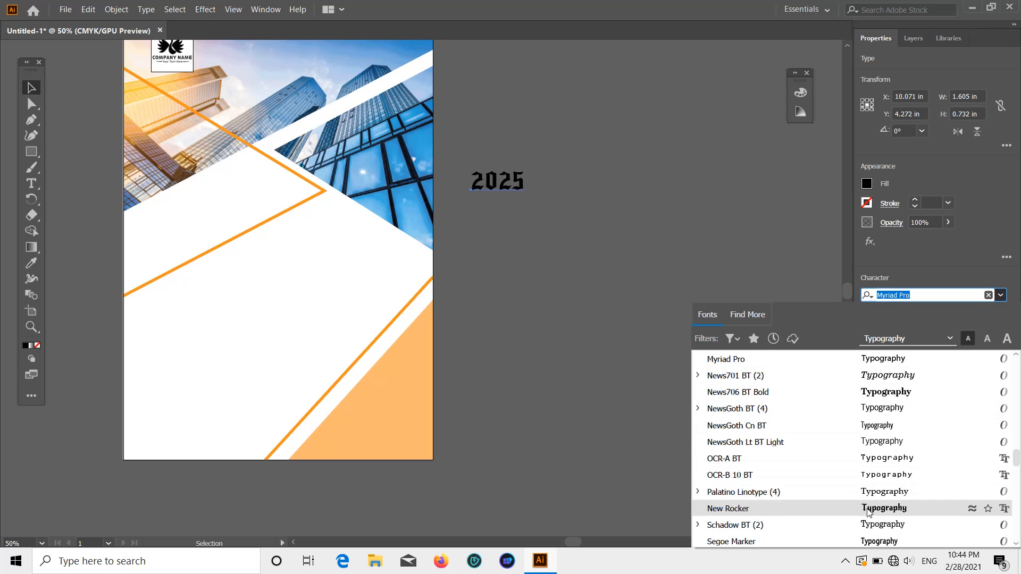
pyautogui.scroll(-6, 898, 467)
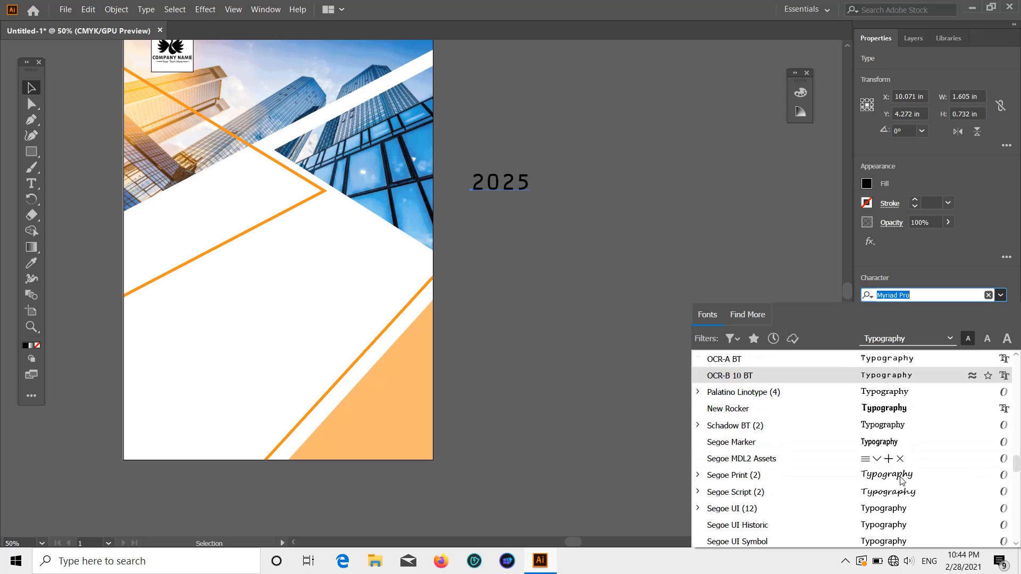
pyautogui.click(899, 426)
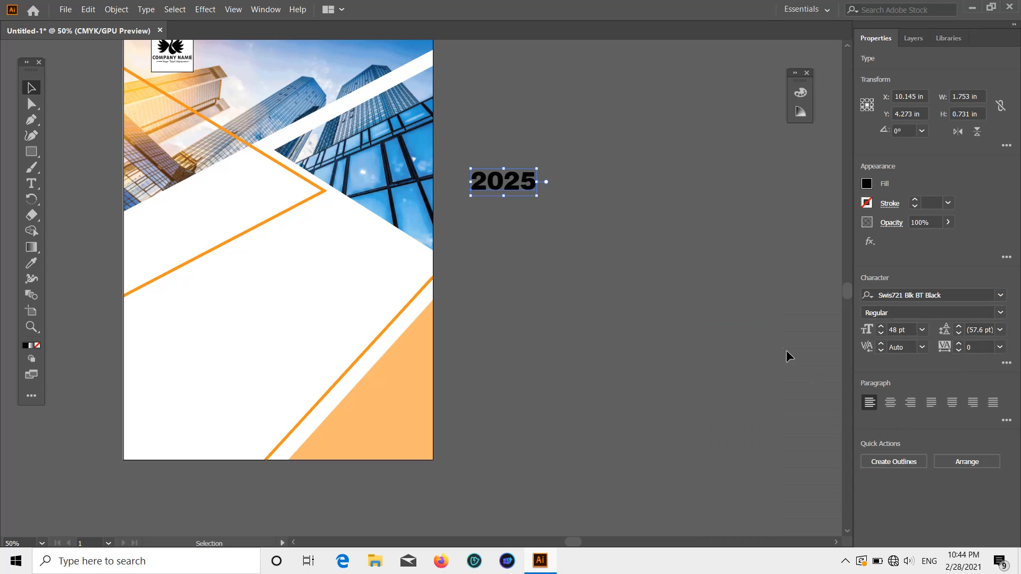
pyautogui.click(773, 345)
# Move the 2025 text onto the page's white area, just below the tip of the orange angled line, and deselect it
pyautogui.moveTo(506, 177); pyautogui.dragTo(293, 234)
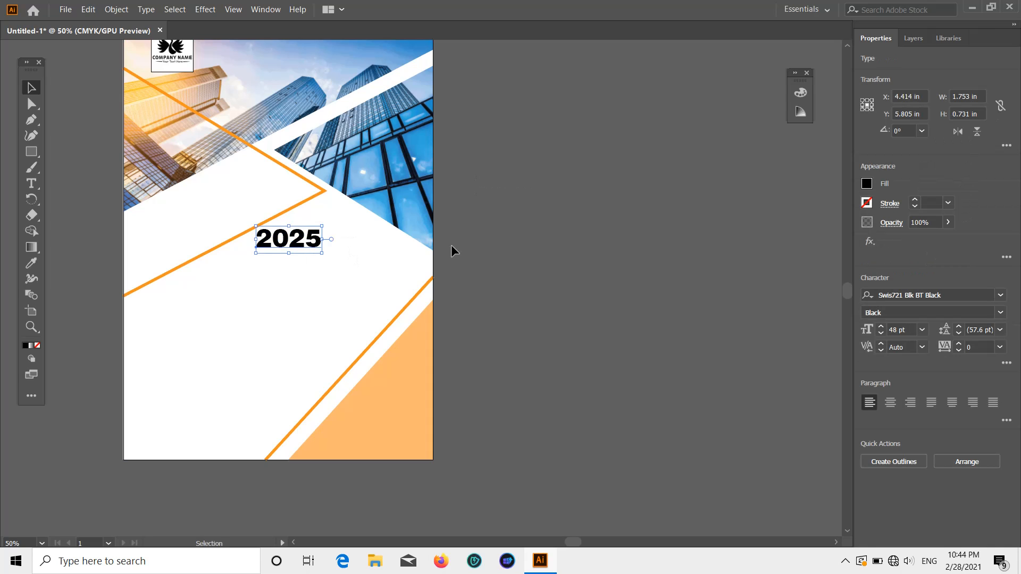
pyautogui.click(572, 247)
pyautogui.scroll(-3, 572, 246)
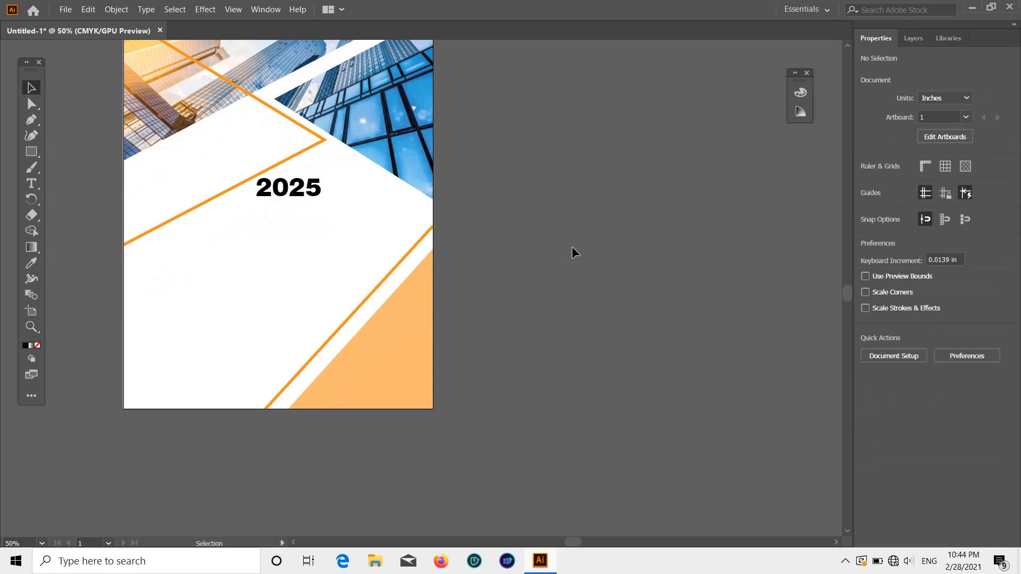
pyautogui.scroll(2, 532, 245)
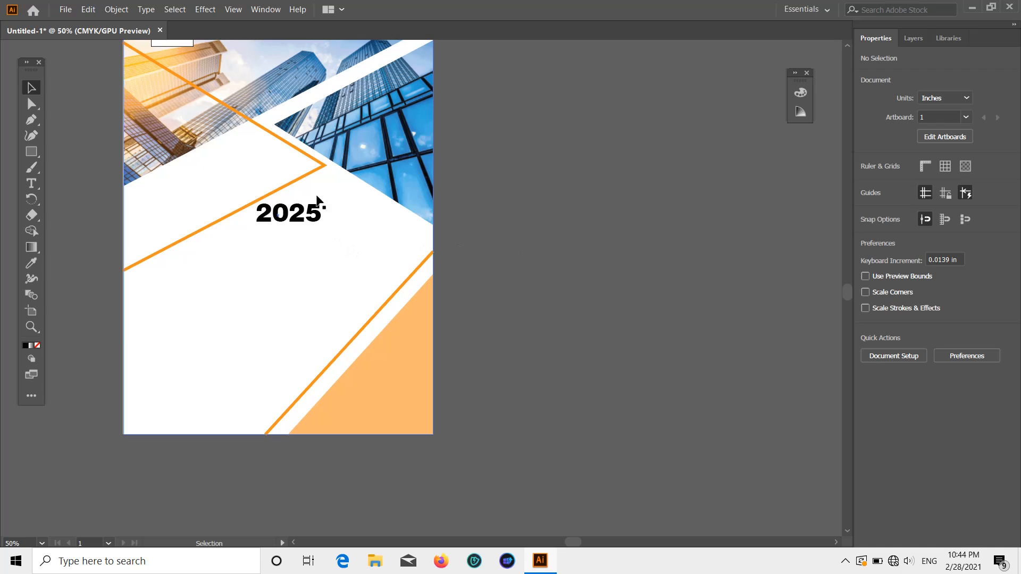
pyautogui.moveTo(311, 214); pyautogui.dragTo(315, 218)
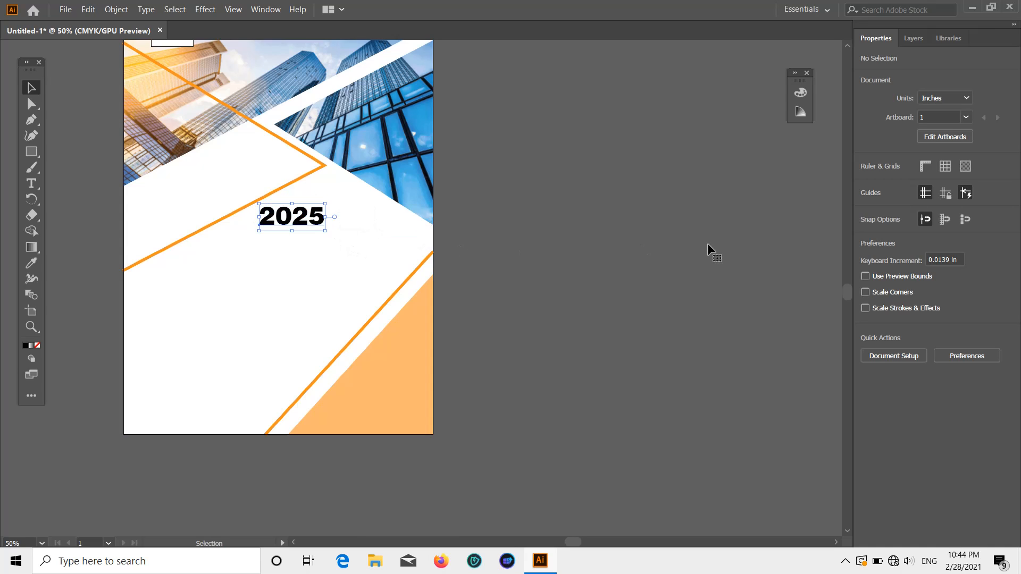
pyautogui.click(707, 243)
# Add a two-line text reading BUSINESS and FLYER on the empty canvas beside the page
pyautogui.click(34, 182)
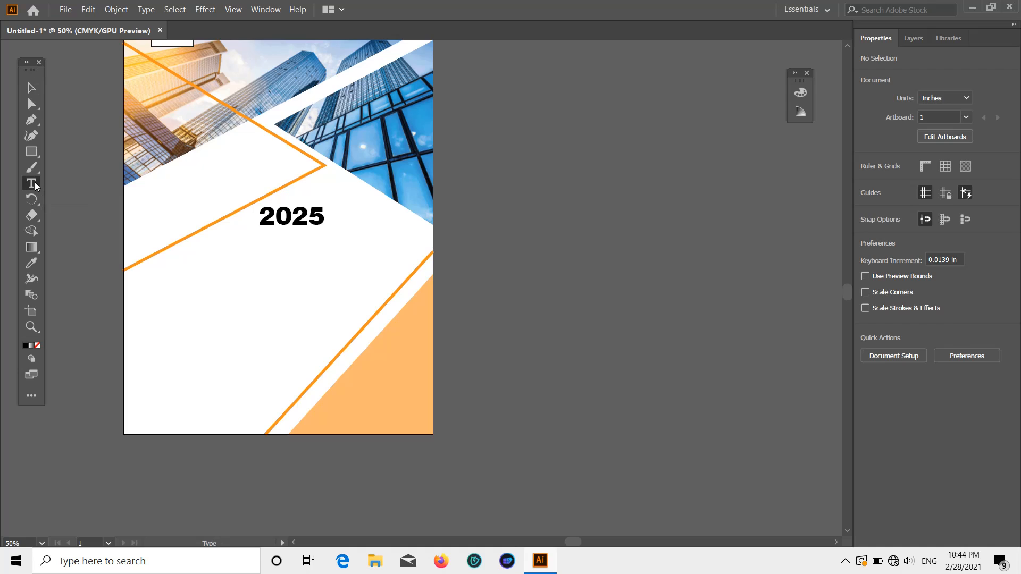
pyautogui.scroll(-1, 266, 229)
pyautogui.click(482, 230)
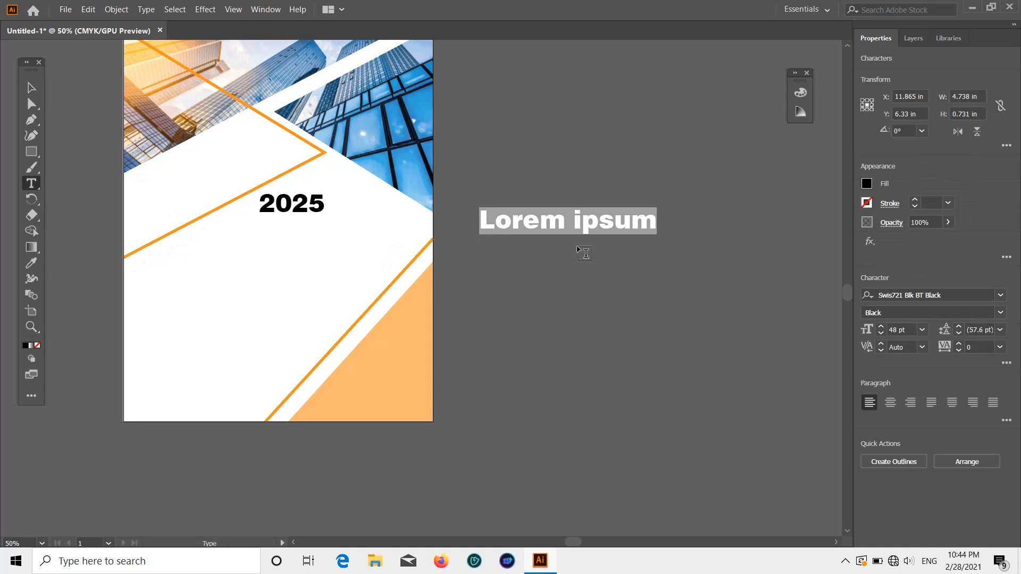
pyautogui.press('BackSpace')
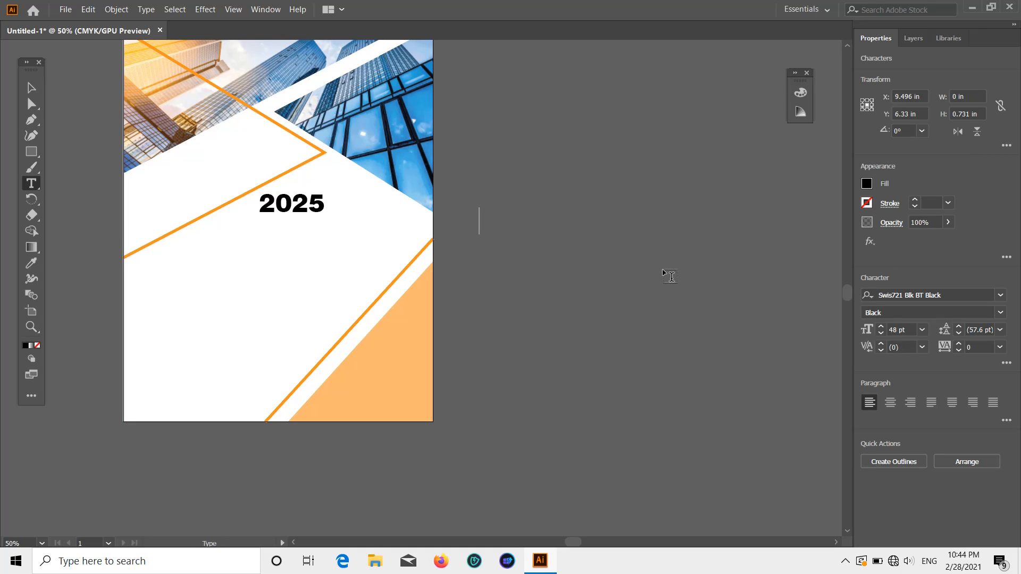
pyautogui.write('BU')
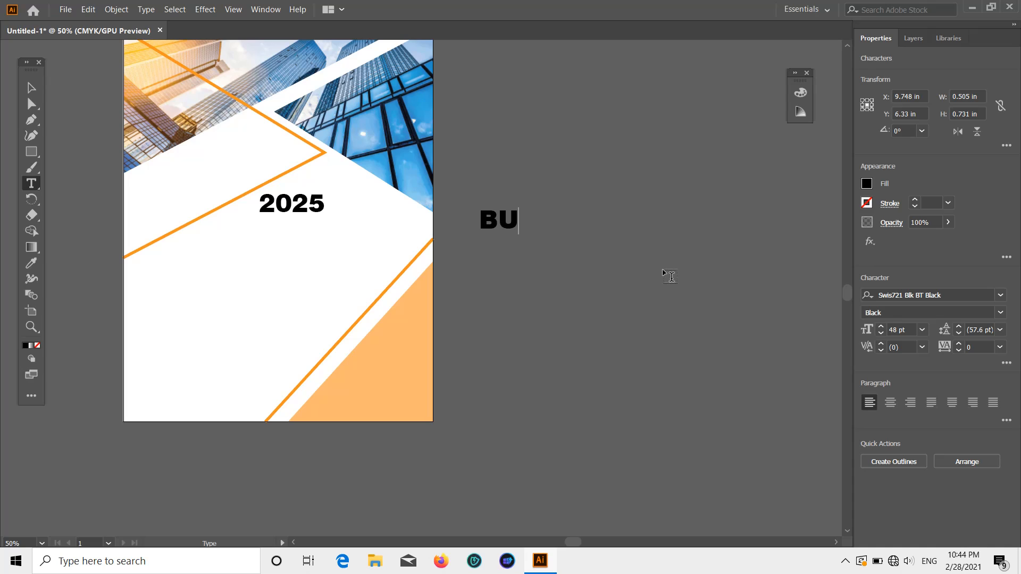
pyautogui.write('SINESS')
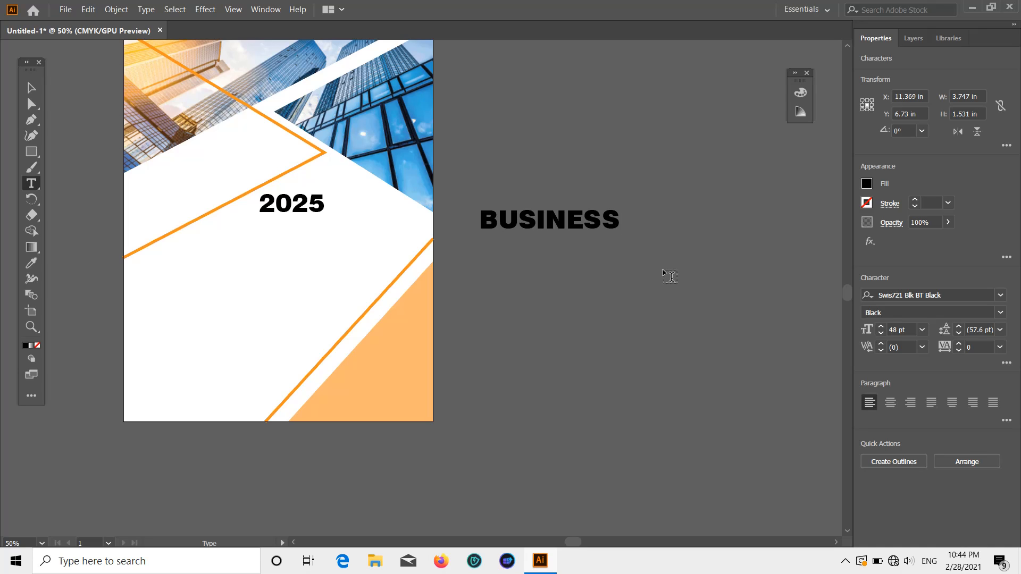
pyautogui.press('Return')
pyautogui.write('FLYER')
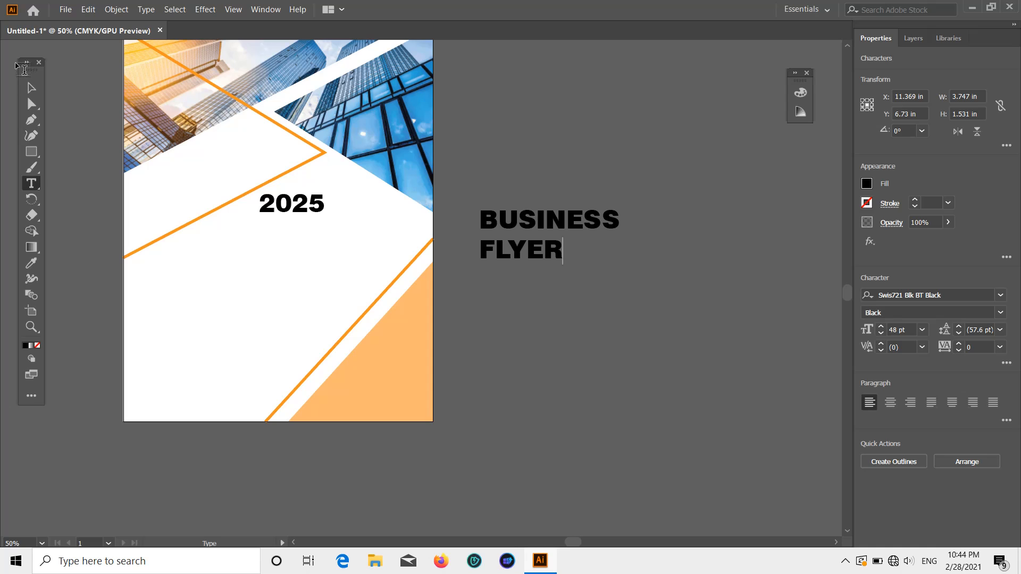
pyautogui.click(31, 87)
pyautogui.click(748, 284)
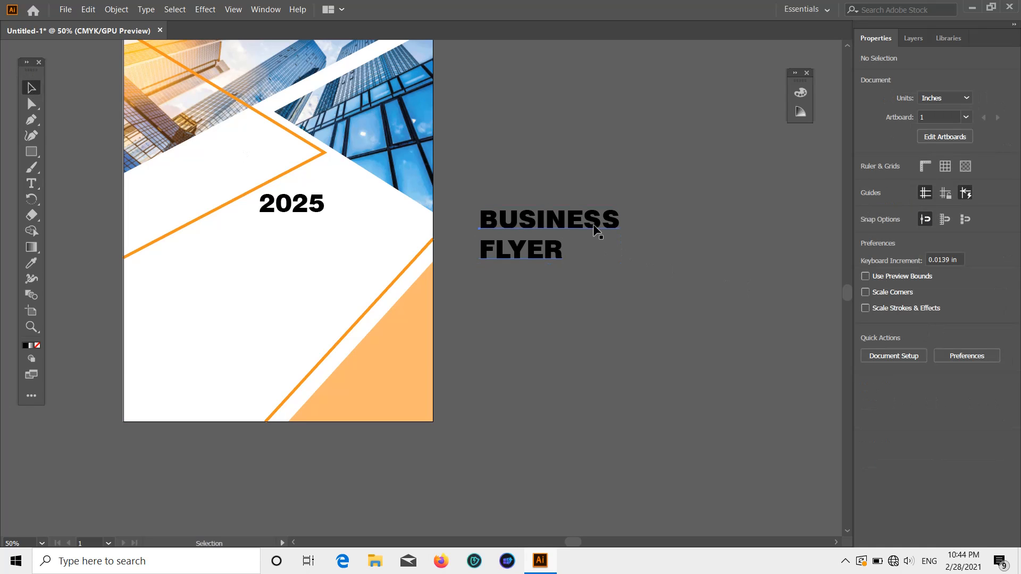
# Fill the BUSINESS FLYER text with pink and place it directly below 2025, aligned to its left edge
pyautogui.click(596, 230)
pyautogui.click(867, 183)
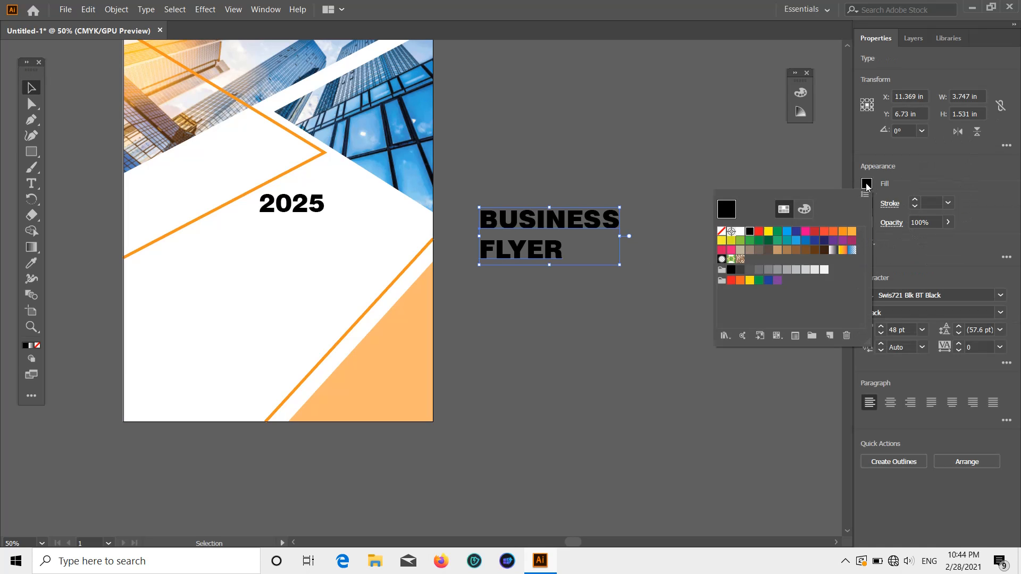
pyautogui.click(805, 231)
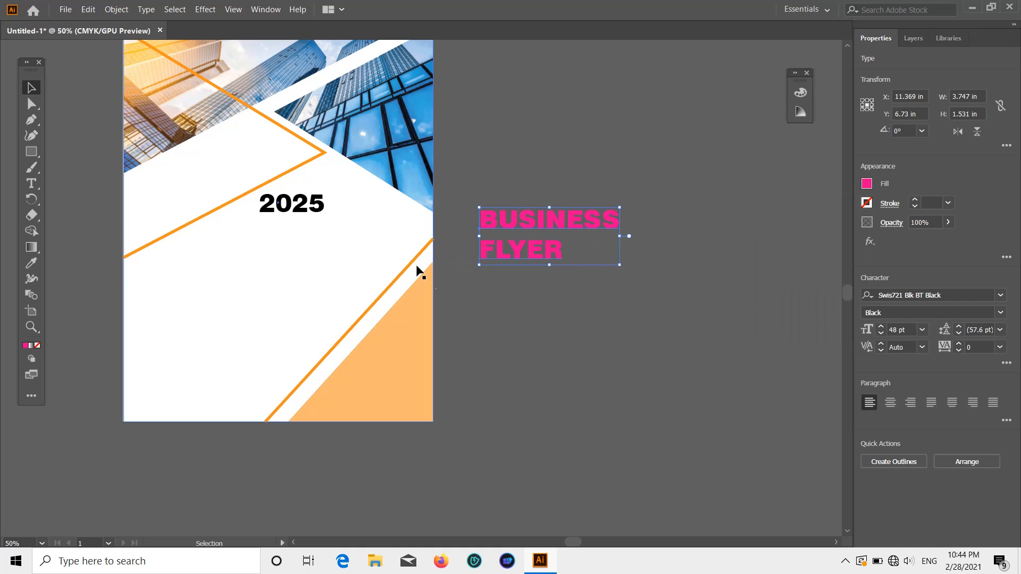
pyautogui.click(551, 343)
pyautogui.moveTo(531, 250); pyautogui.dragTo(311, 271)
pyautogui.click(632, 300)
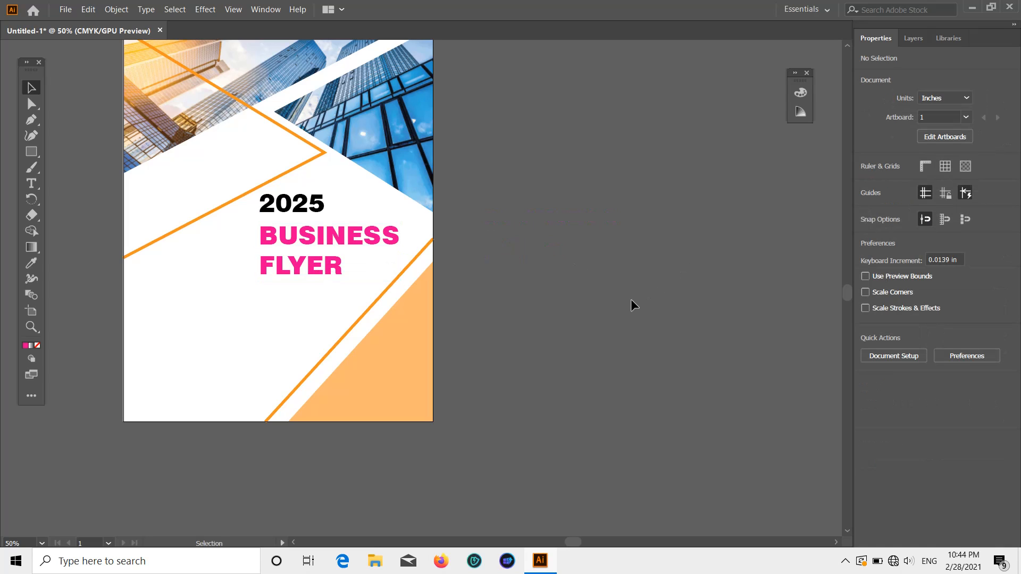
# Draw a closed pink four-sided shape across the page bottom, sloping from the left edge at Y 6.324 in to the right edge at Y 10.537 in
pyautogui.scroll(-1, 617, 285)
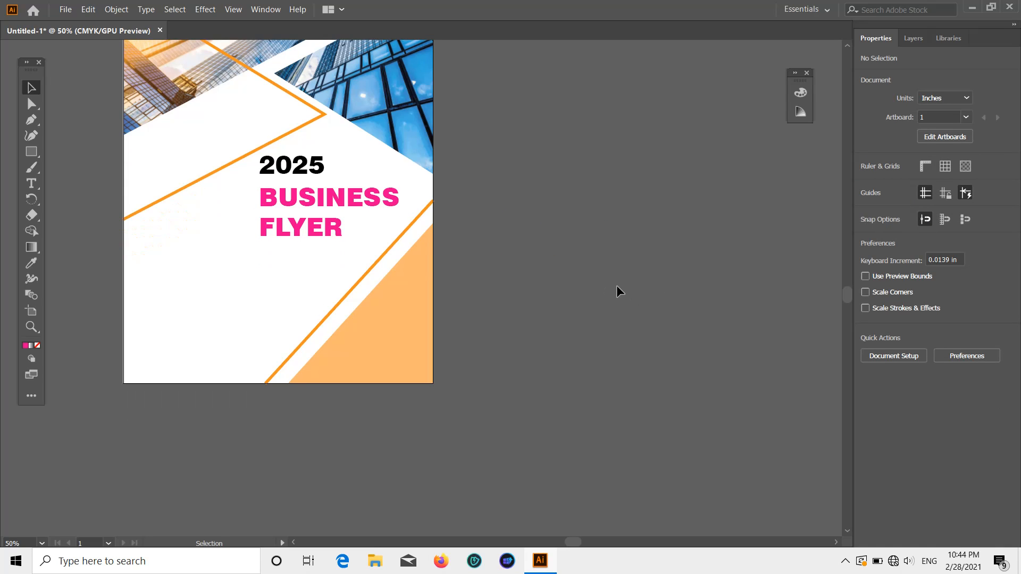
pyautogui.scroll(2, 617, 285)
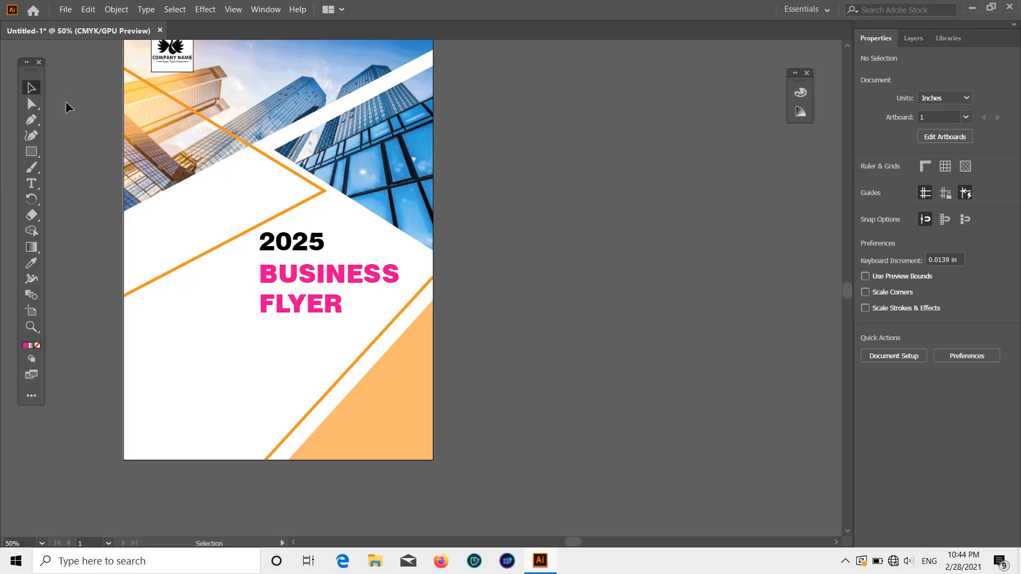
pyautogui.click(31, 121)
pyautogui.scroll(-1, 192, 224)
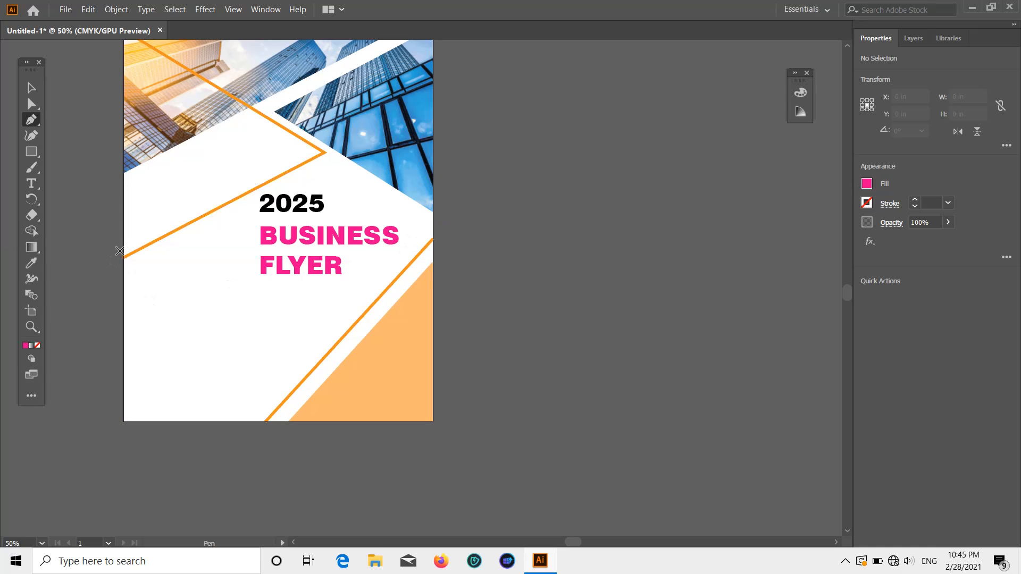
pyautogui.click(123, 220)
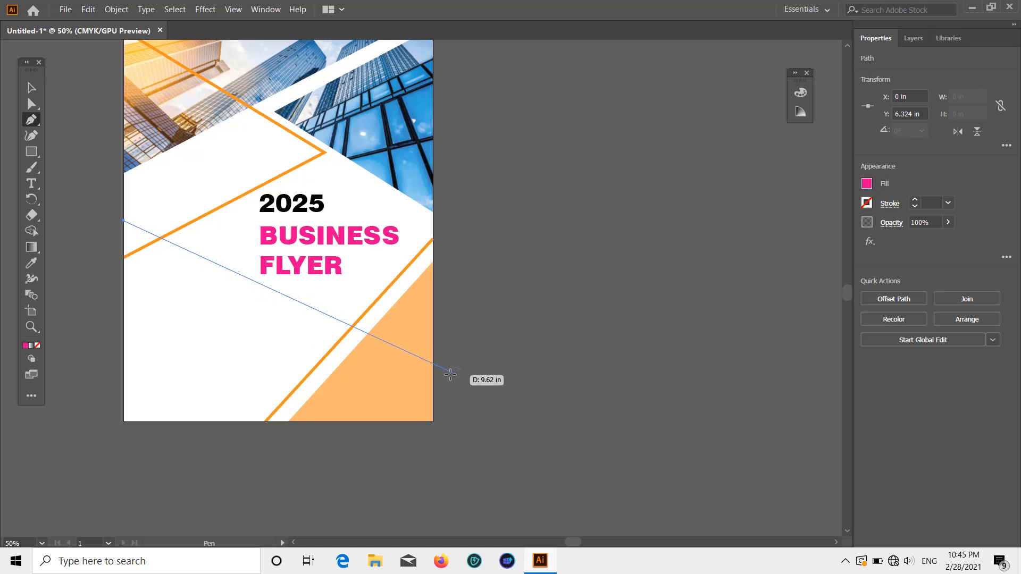
pyautogui.click(431, 377)
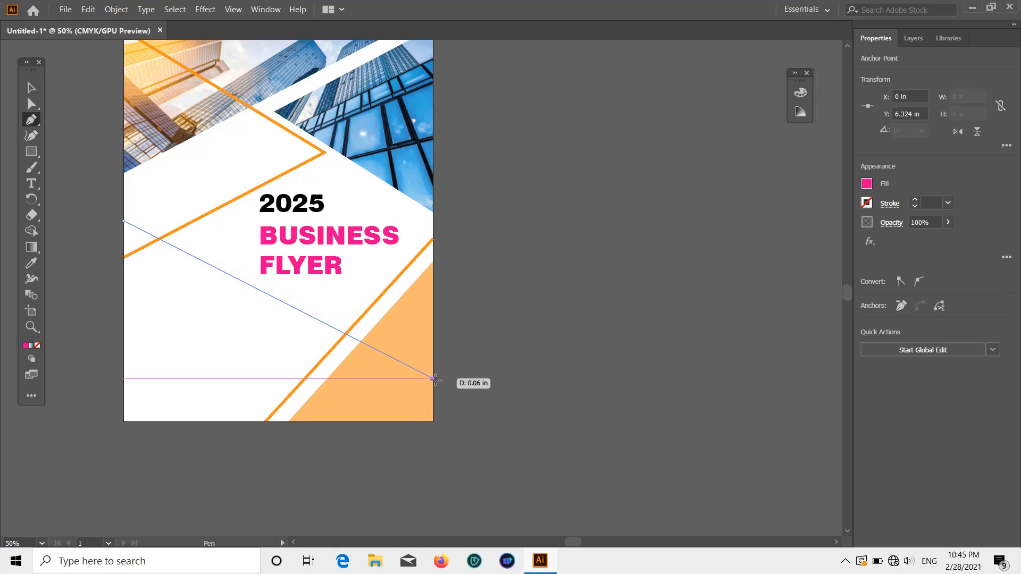
pyautogui.click(432, 421)
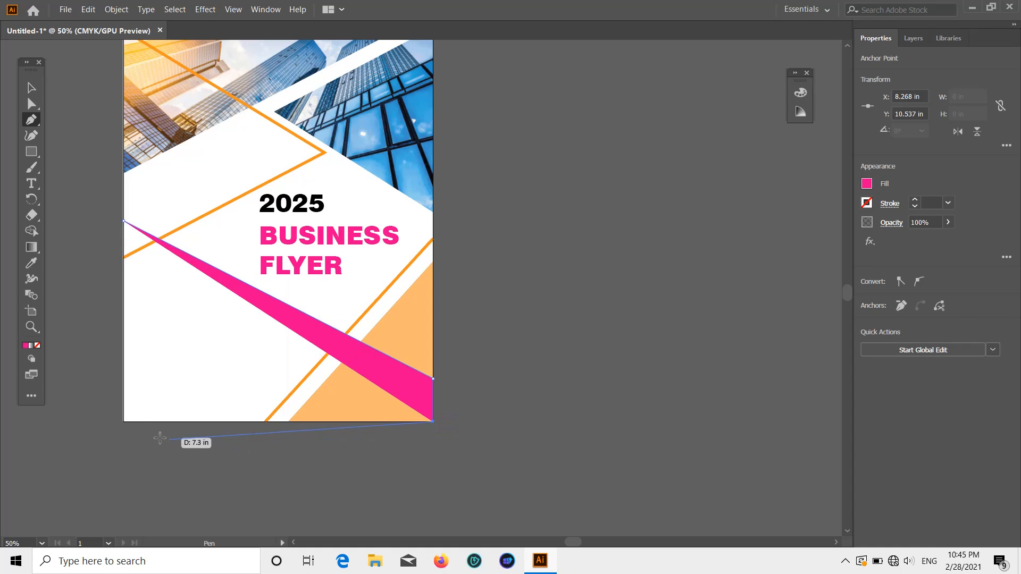
pyautogui.click(122, 422)
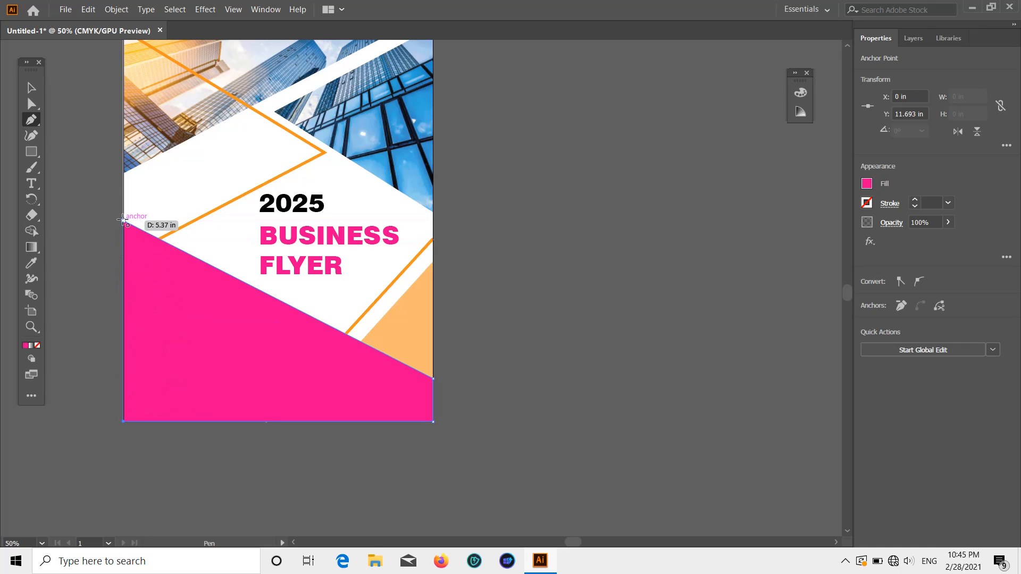
pyautogui.click(122, 220)
pyautogui.click(32, 88)
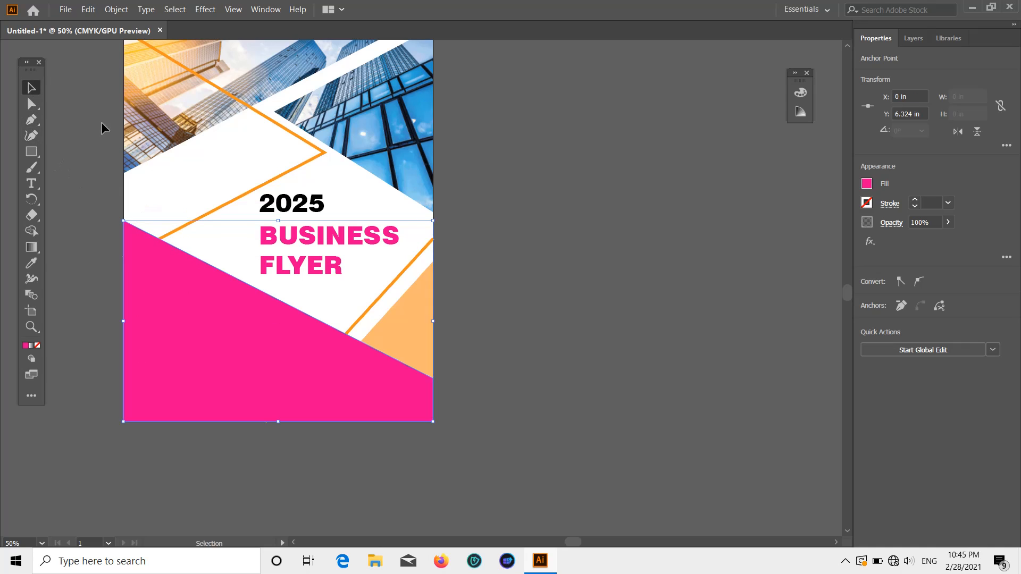
pyautogui.click(610, 307)
# Bring the orange corner triangle in front of the pink bottom shape
pyautogui.click(414, 317)
pyautogui.rightClick(414, 316)
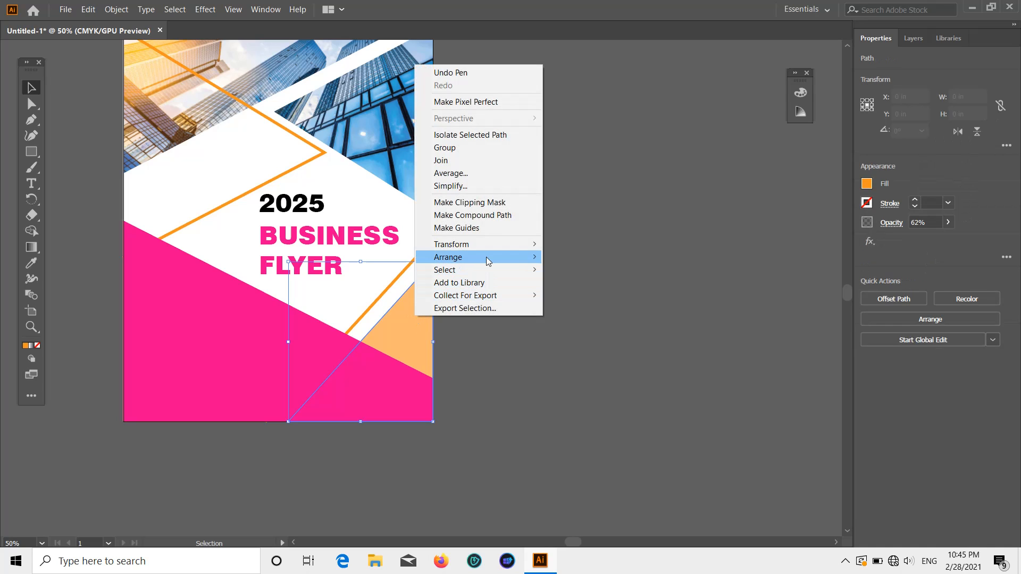
pyautogui.moveTo(486, 256)
pyautogui.click(575, 255)
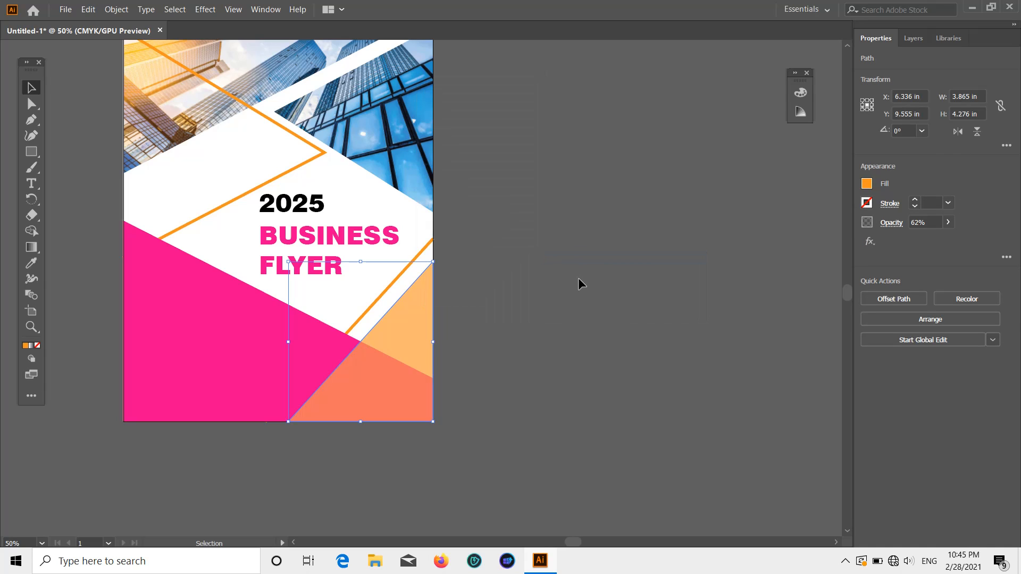
# Bring the orange diagonal line near the page's bottom-right corner in front of the pink shape
pyautogui.click(480, 280)
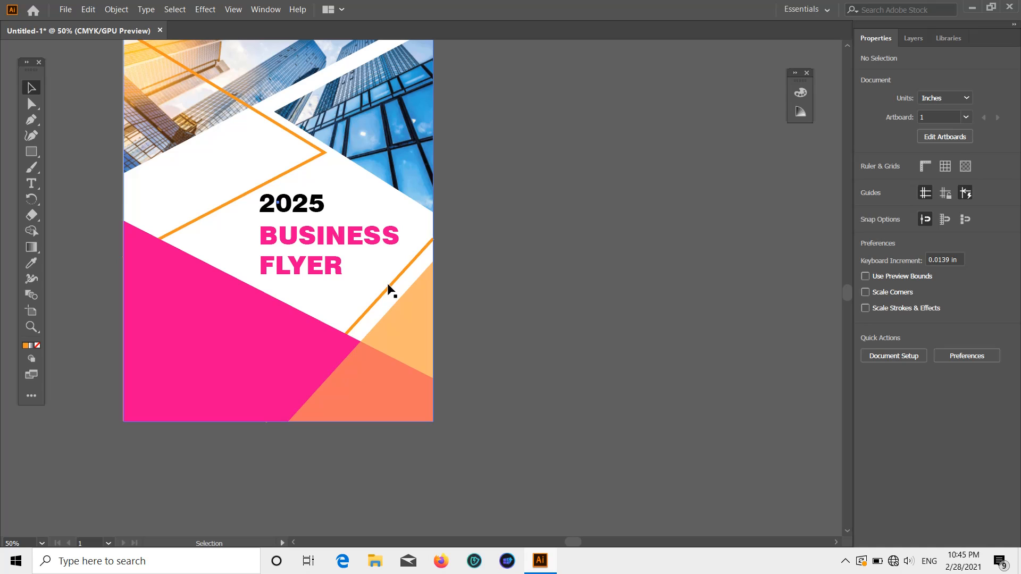
pyautogui.click(388, 289)
pyautogui.click(514, 271)
pyautogui.click(400, 271)
pyautogui.rightClick(401, 271)
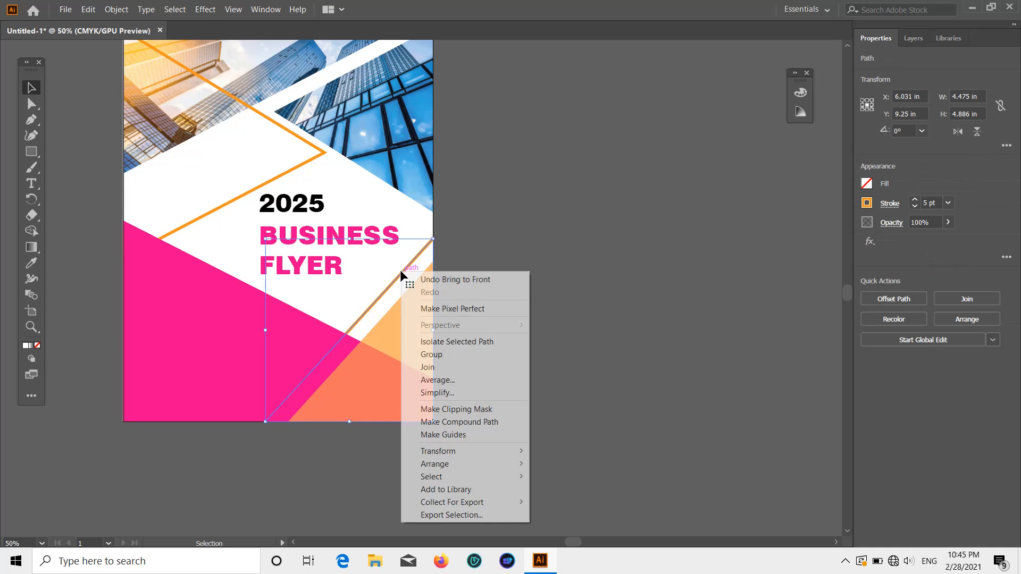
pyautogui.moveTo(486, 464)
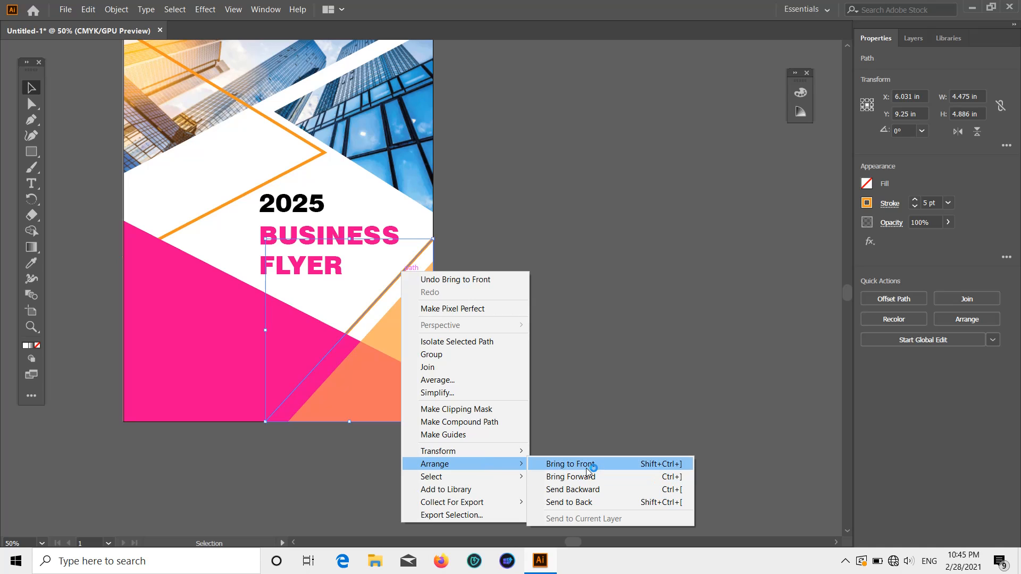
pyautogui.click(569, 464)
pyautogui.click(594, 355)
# Change the BUSINESS FLYER text to Arial in the Bold Italic style
pyautogui.scroll(-1, 593, 353)
pyautogui.scroll(2, 593, 353)
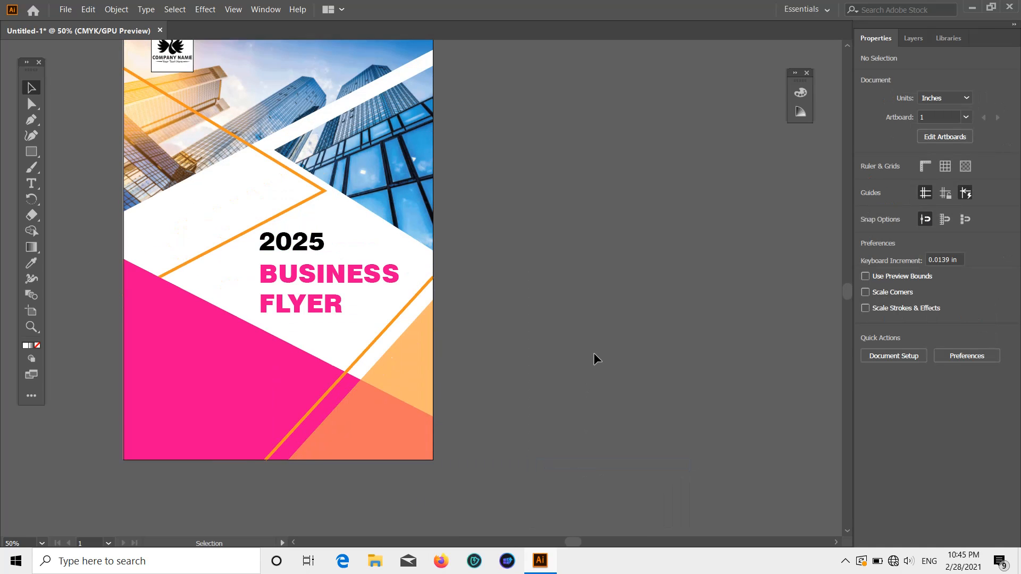
pyautogui.scroll(2, 593, 353)
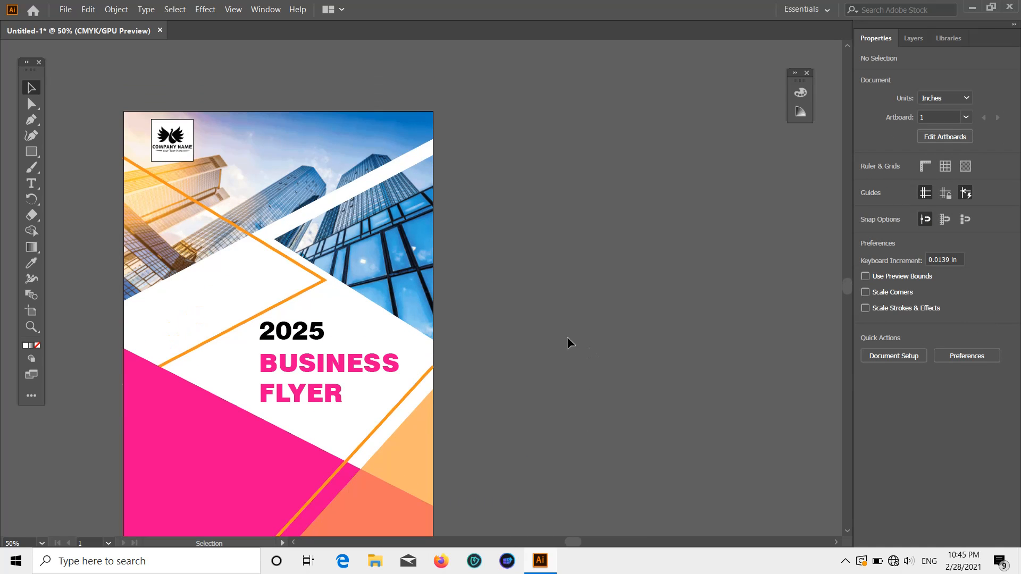
pyautogui.scroll(-1, 567, 338)
pyautogui.click(30, 183)
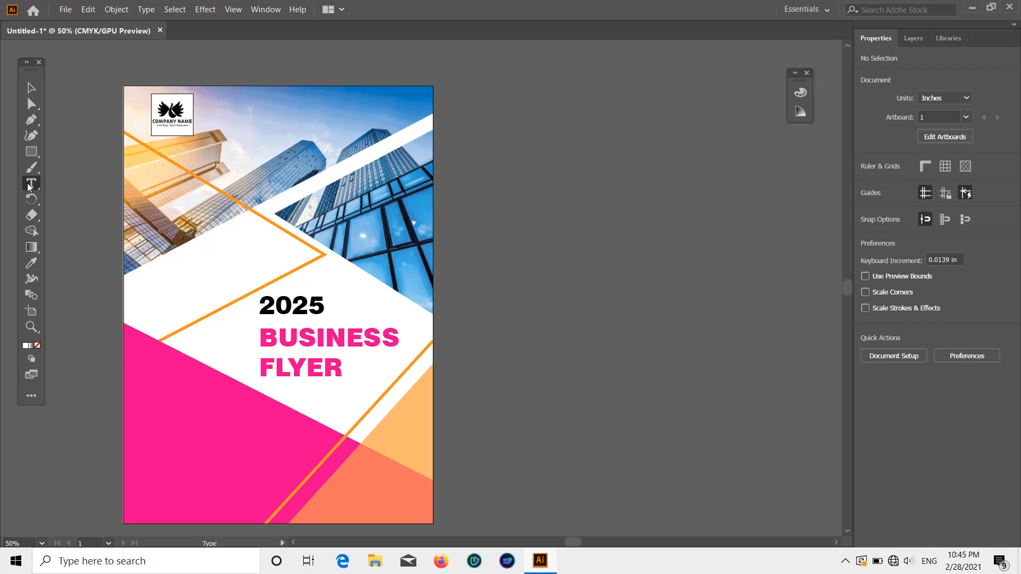
pyautogui.click(31, 88)
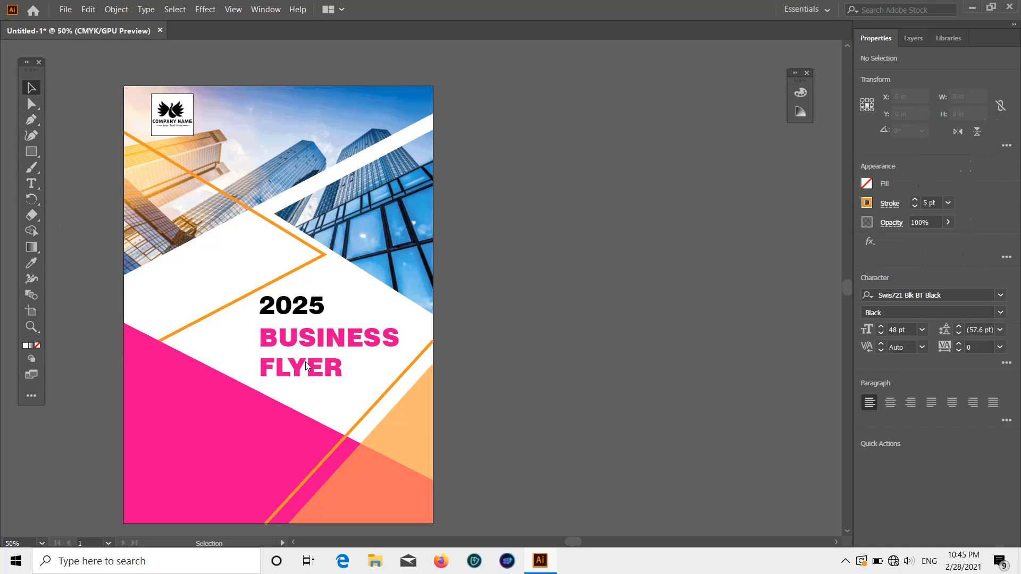
pyautogui.click(311, 367)
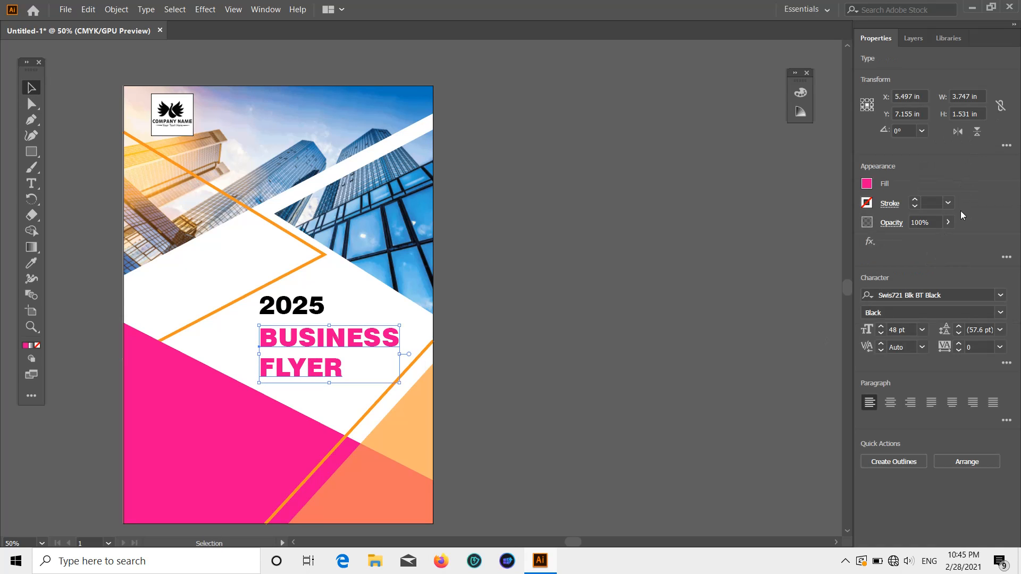
pyautogui.click(1000, 295)
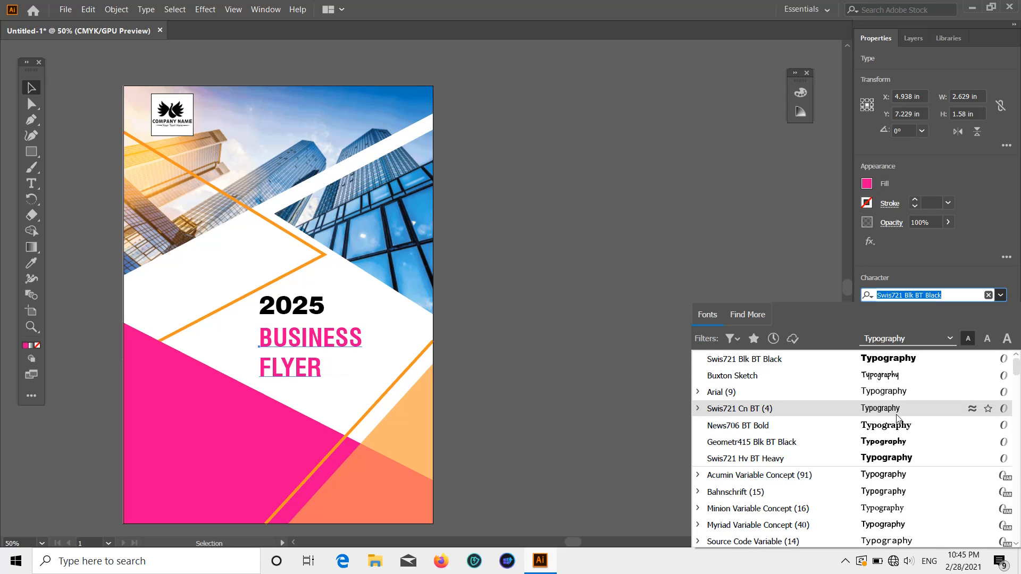
pyautogui.click(796, 391)
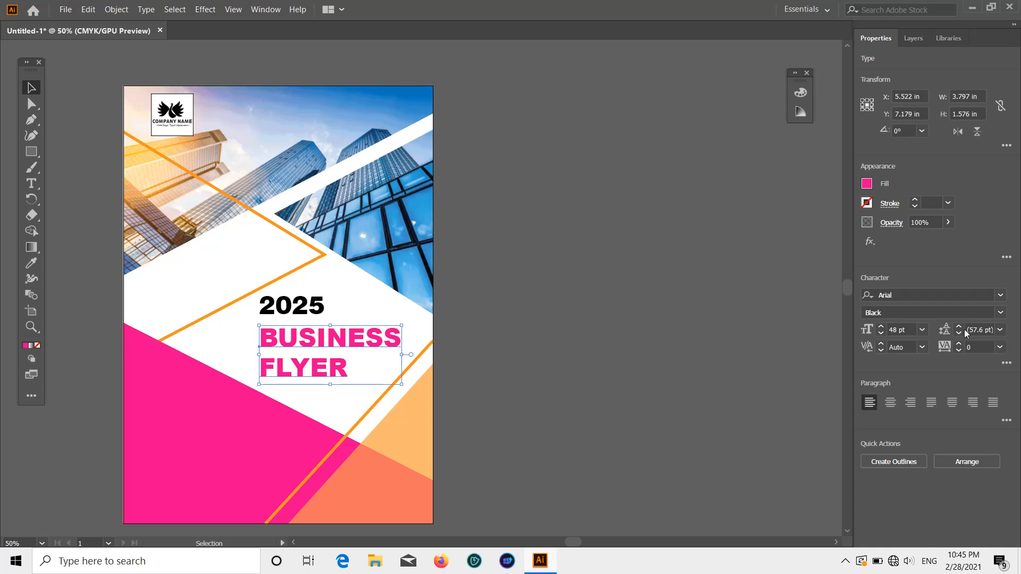
pyautogui.click(1001, 313)
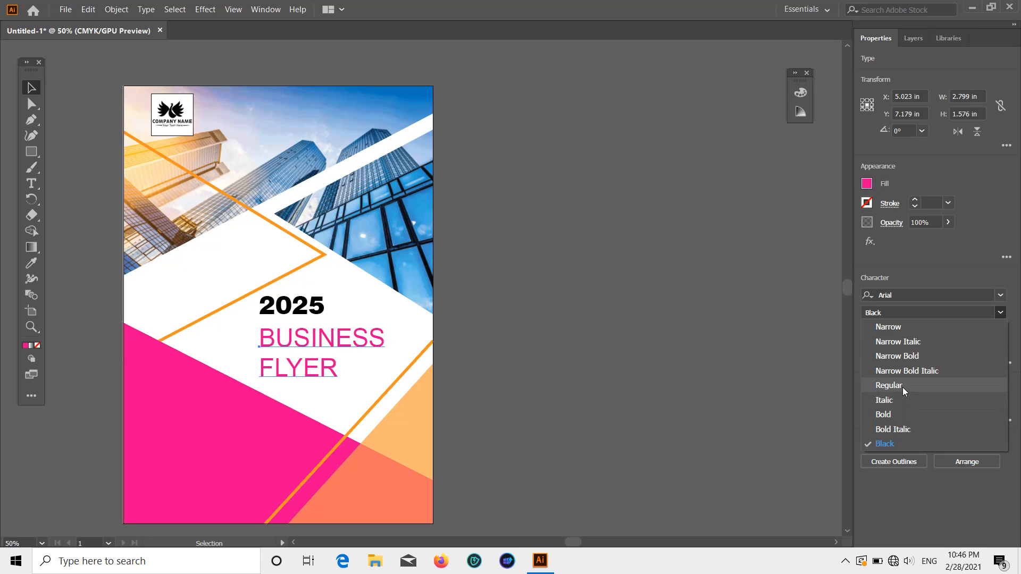
pyautogui.click(907, 426)
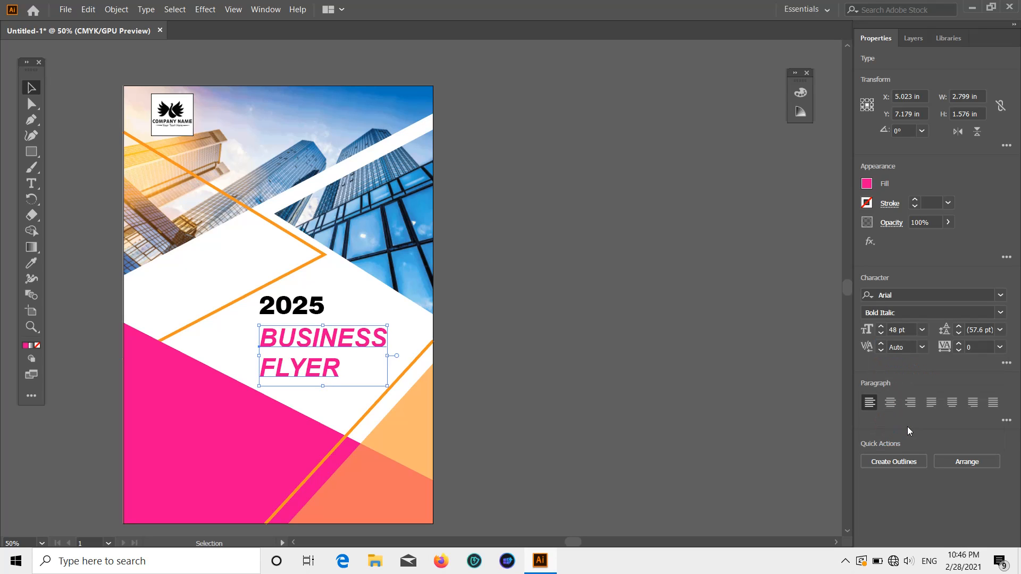
pyautogui.click(716, 391)
pyautogui.scroll(-1, 714, 391)
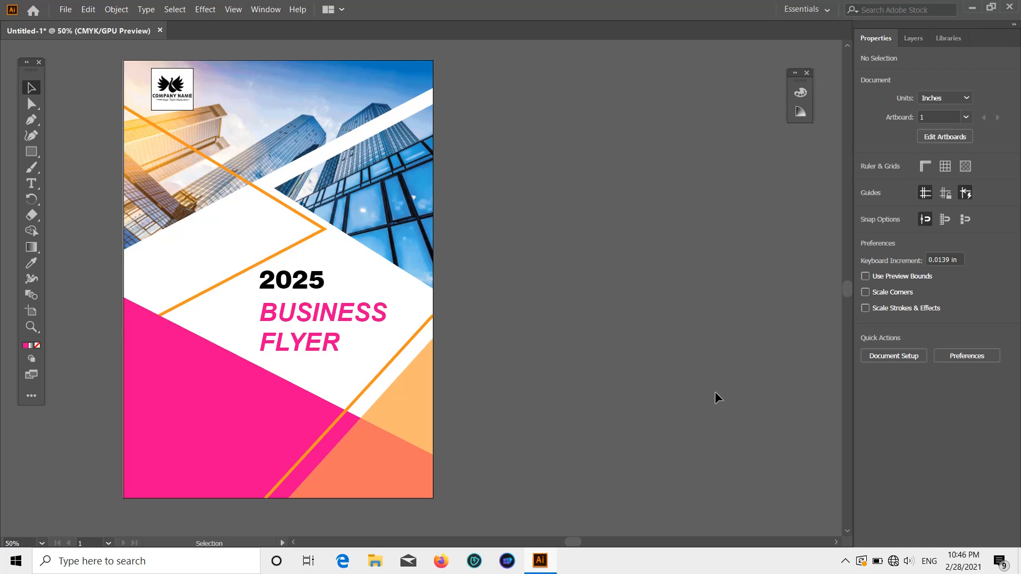
pyautogui.scroll(-1, 715, 391)
pyautogui.scroll(-1, 645, 371)
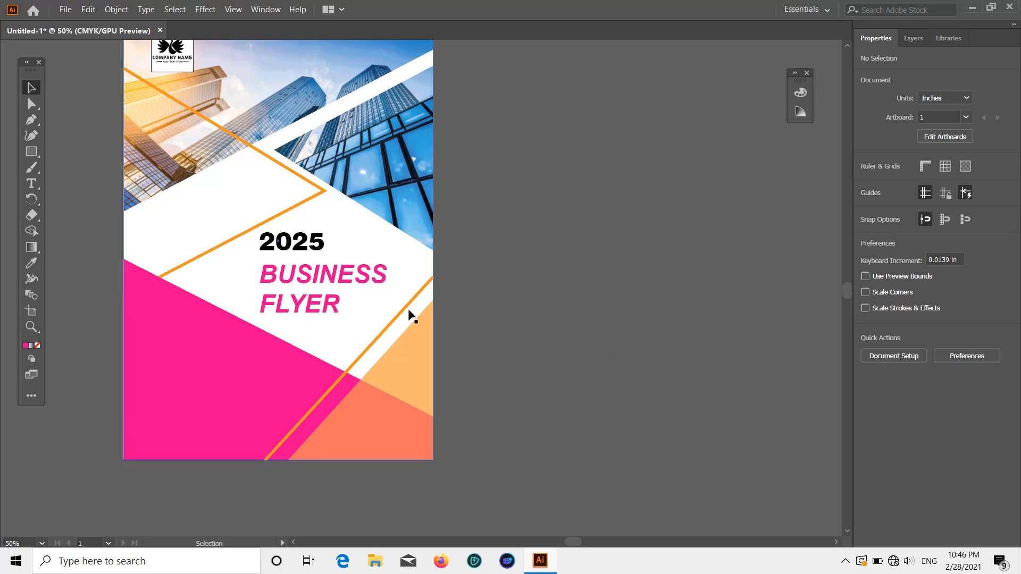
pyautogui.scroll(-1, 409, 311)
pyautogui.click(32, 184)
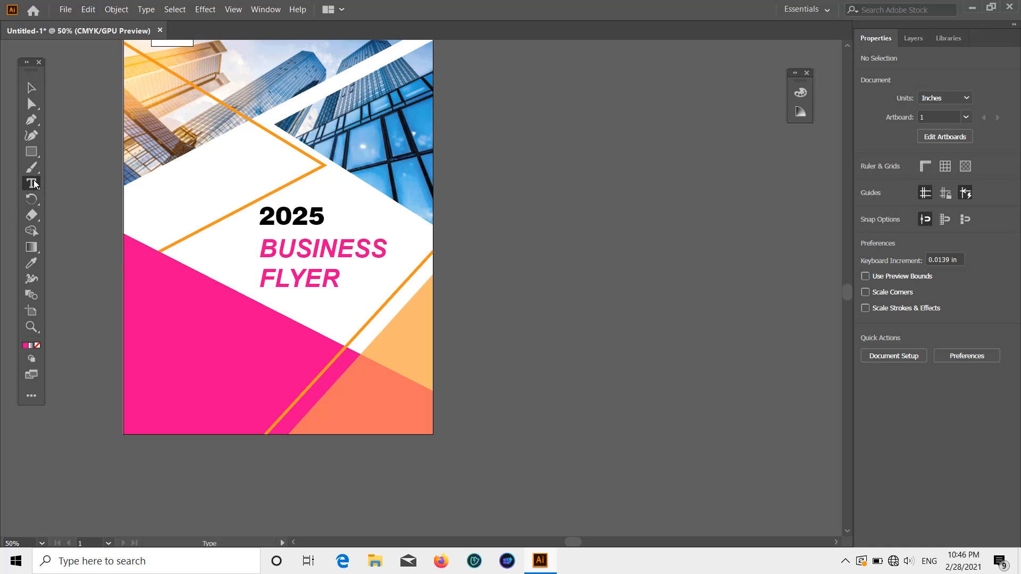
pyautogui.moveTo(133, 277); pyautogui.dragTo(239, 300)
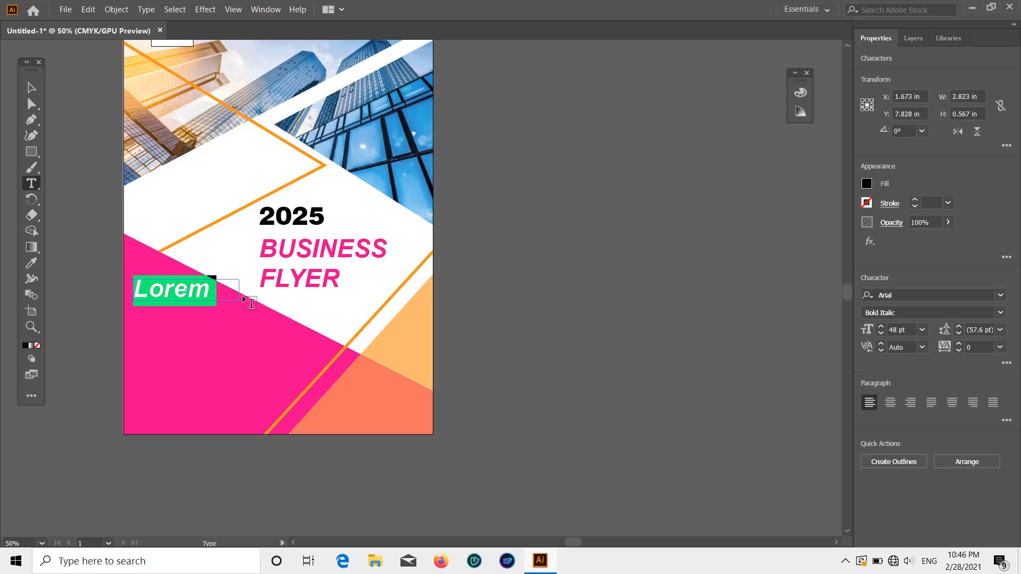
pyautogui.hotkey('ctrl', 'z')
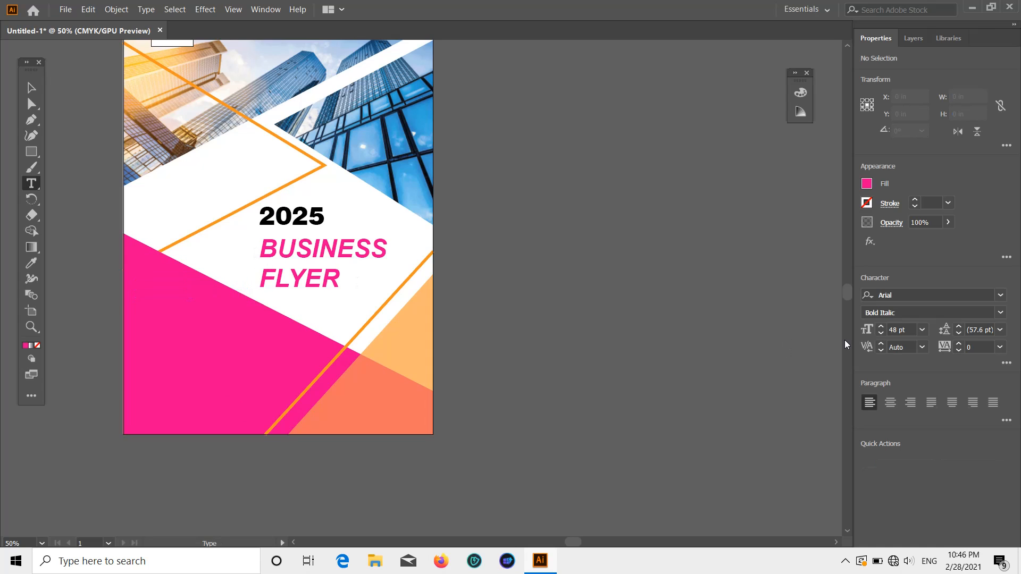
# Add a Lorem ipsum placeholder text area about 6.97 by 1.23 in on the empty canvas beside the page and fill it white
pyautogui.scroll(-2, 771, 330)
pyautogui.moveTo(485, 241); pyautogui.dragTo(747, 288)
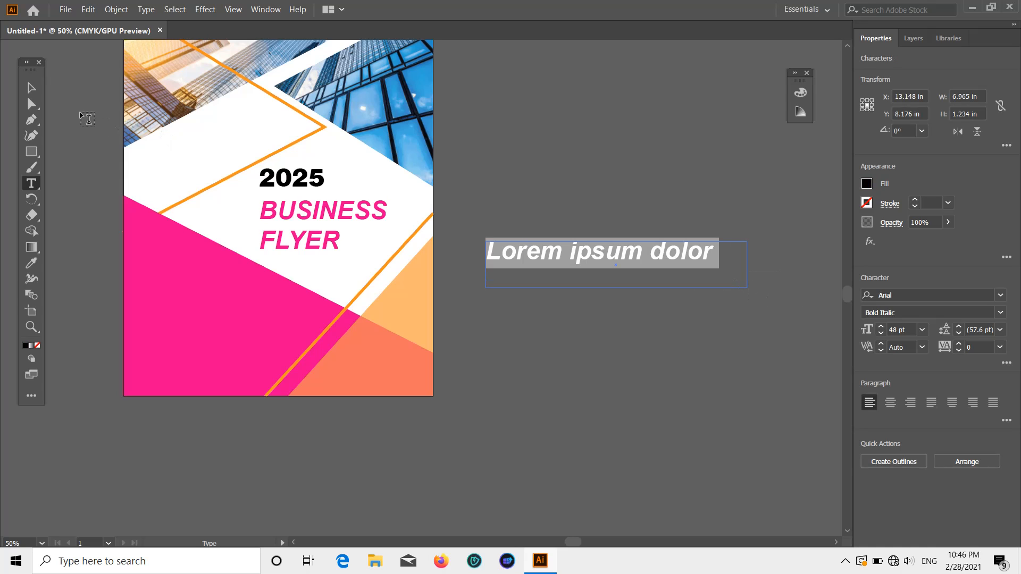
pyautogui.click(30, 88)
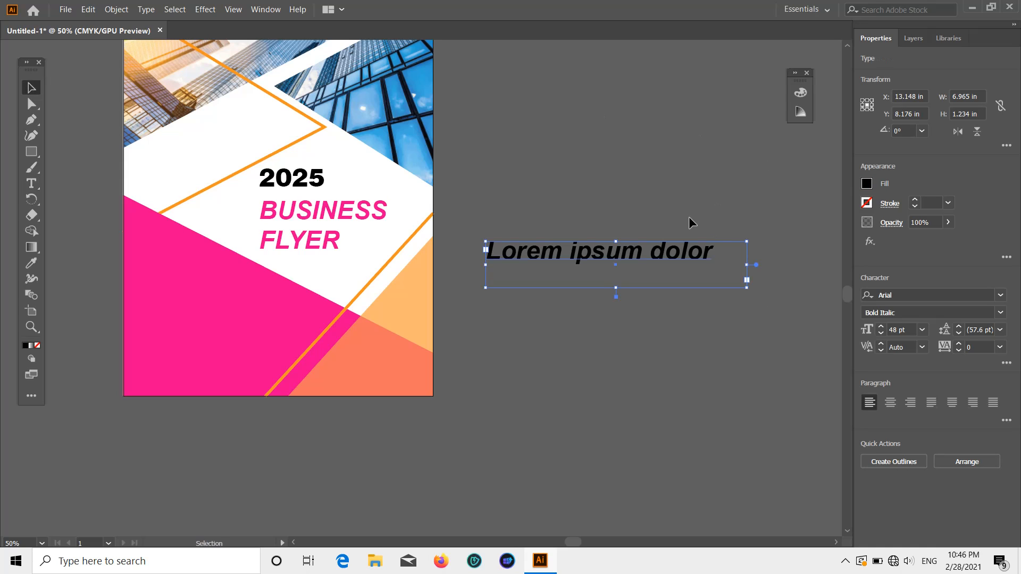
pyautogui.click(866, 183)
pyautogui.click(740, 231)
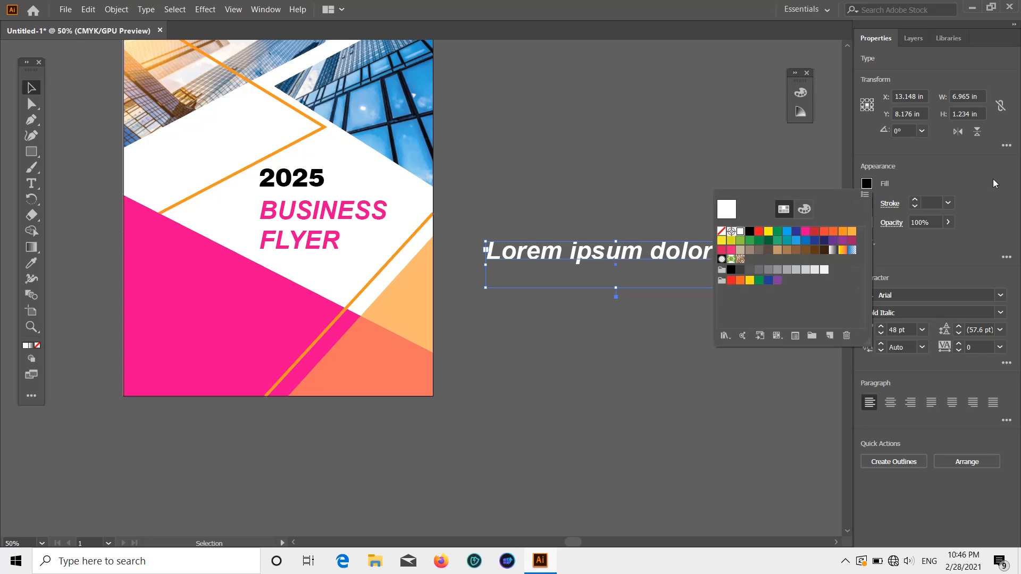
pyautogui.click(992, 180)
# Set the Lorem ipsum dolor placeholder text to Arial Bold
pyautogui.click(1000, 296)
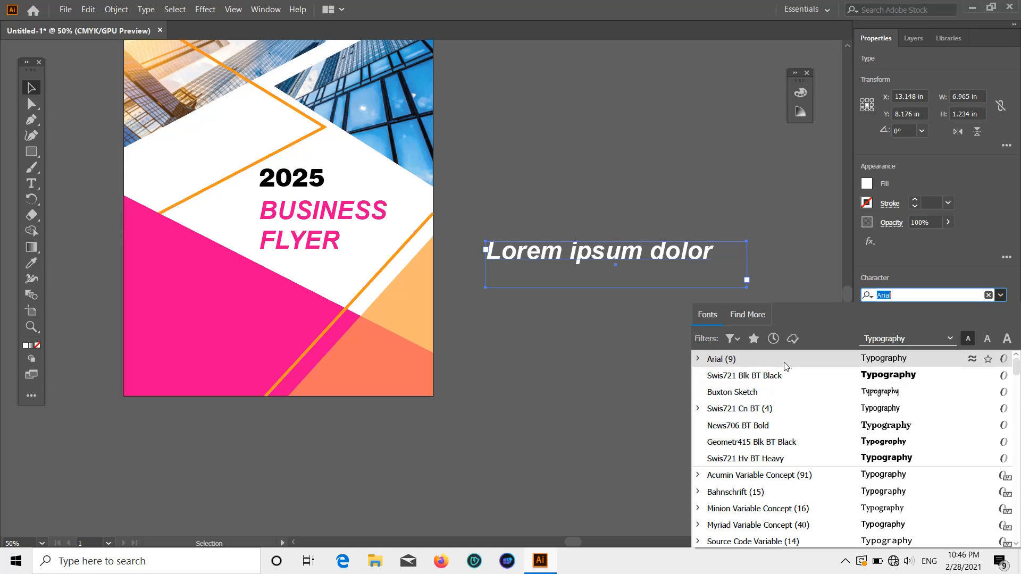
pyautogui.click(799, 362)
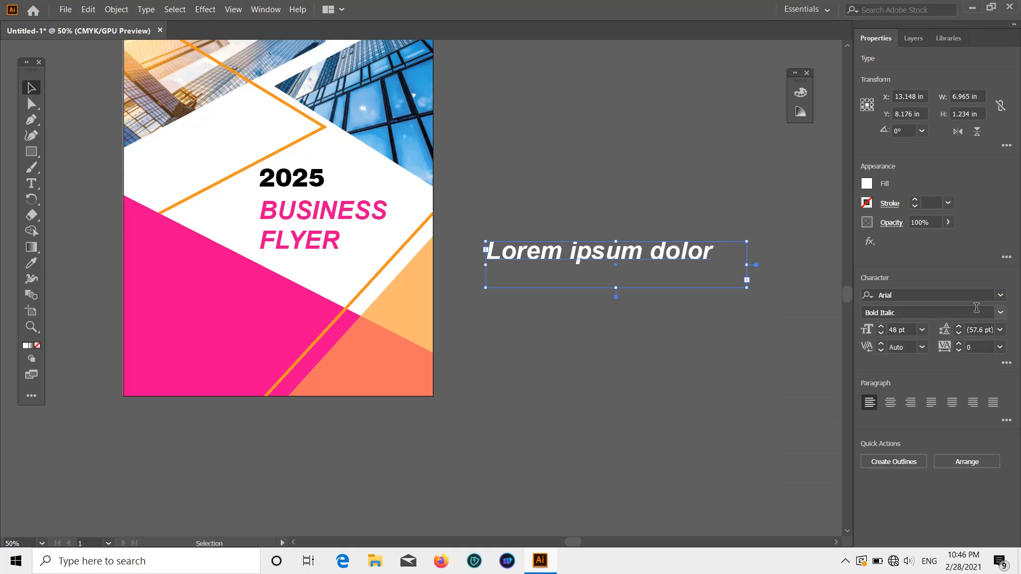
pyautogui.click(999, 313)
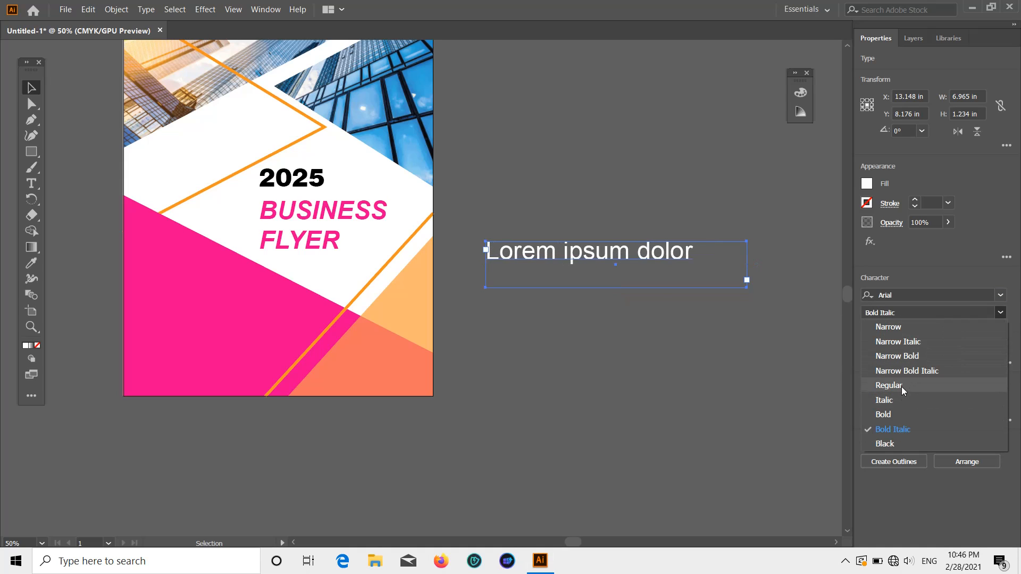
pyautogui.click(898, 414)
pyautogui.click(752, 317)
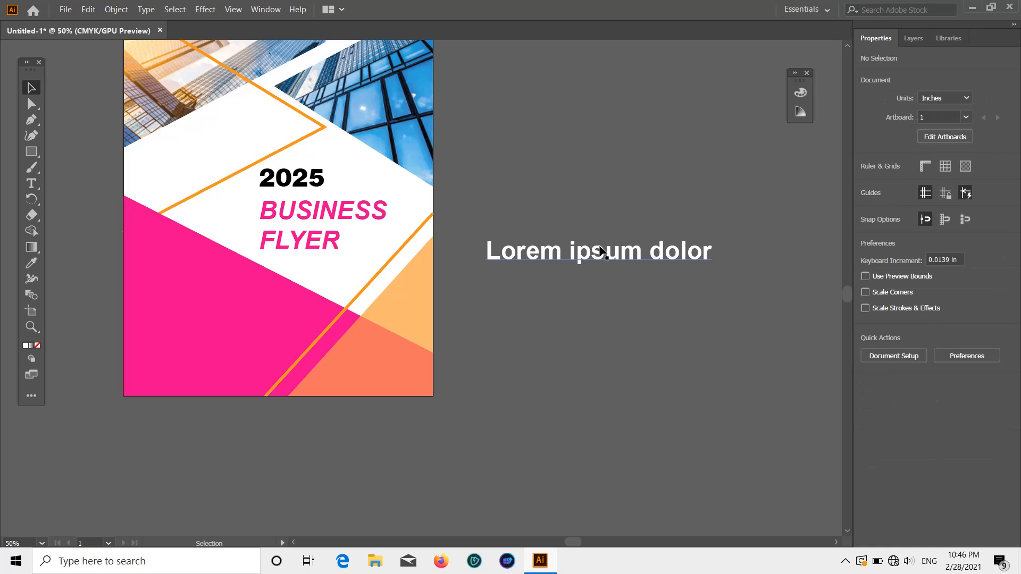
# Move the Lorem ipsum dolor text onto the pink shape near the page's left edge and set its size to 24 pt
pyautogui.moveTo(586, 251); pyautogui.dragTo(242, 261)
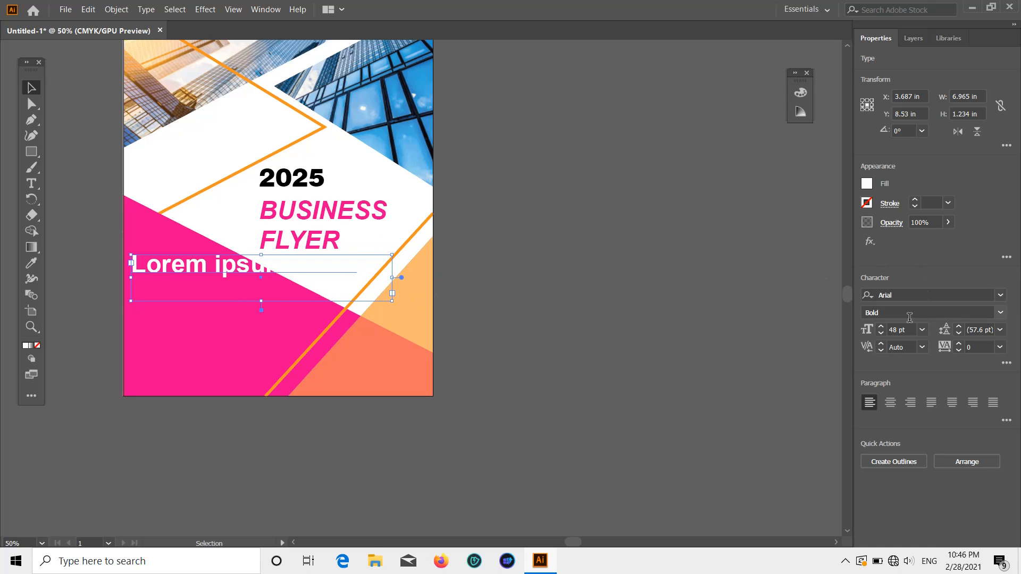
pyautogui.click(922, 330)
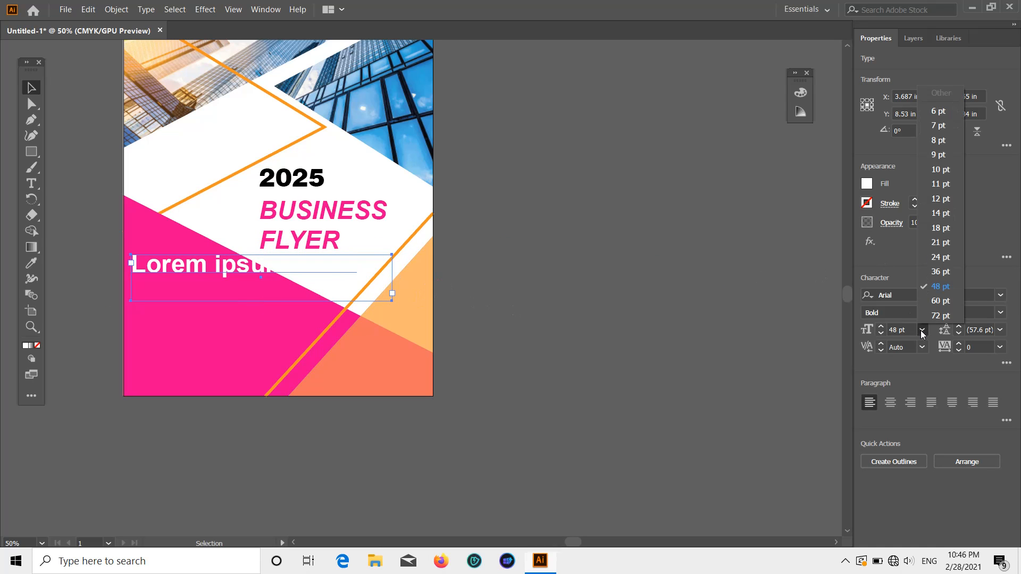
pyautogui.click(940, 257)
pyautogui.click(305, 288)
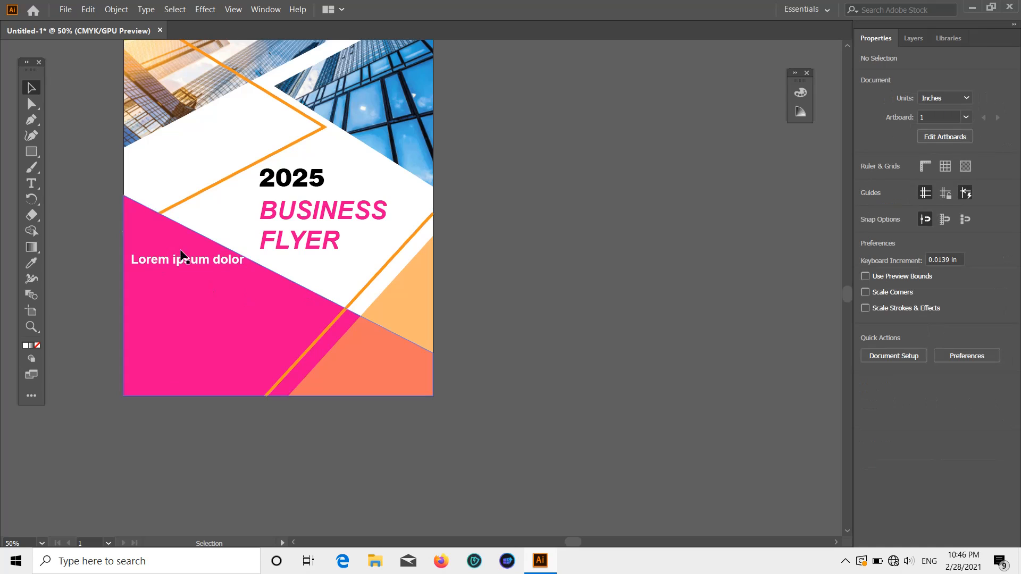
pyautogui.moveTo(181, 260); pyautogui.dragTo(181, 272)
# Shrink the text frame of Lorem ipsum dolor so it fits closely around its single line
pyautogui.doubleClick(211, 275)
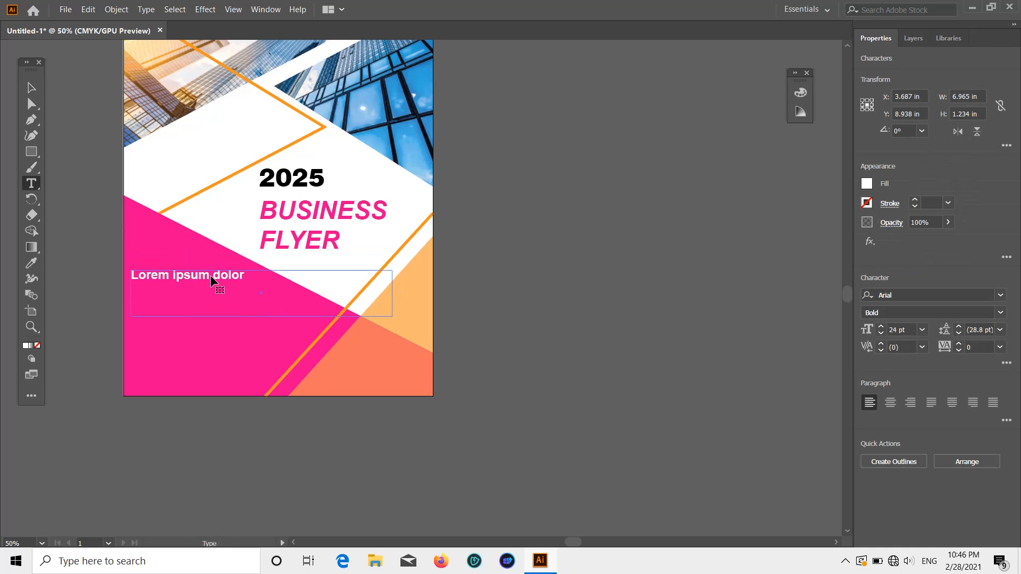
pyautogui.click(544, 280)
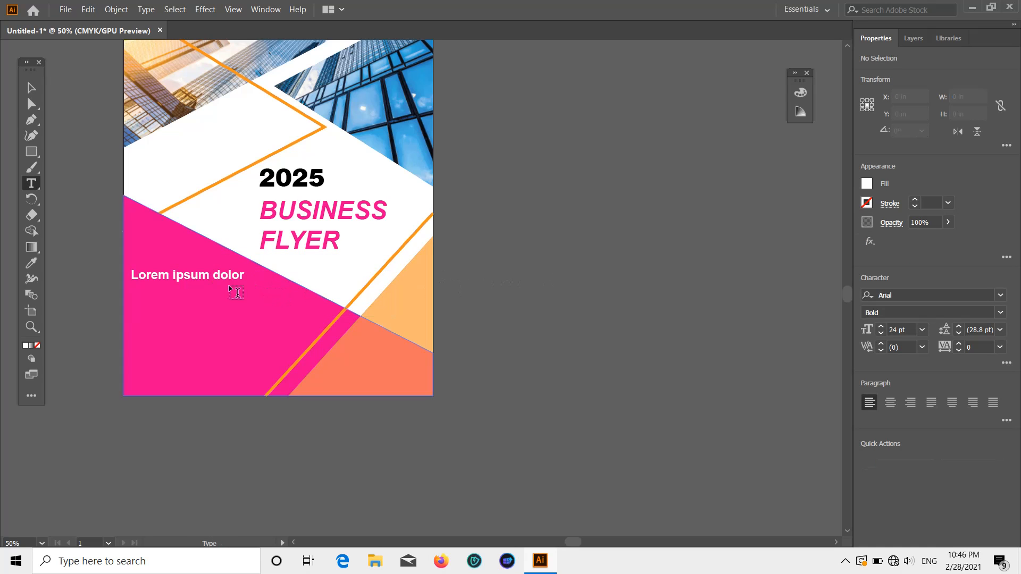
pyautogui.click(31, 88)
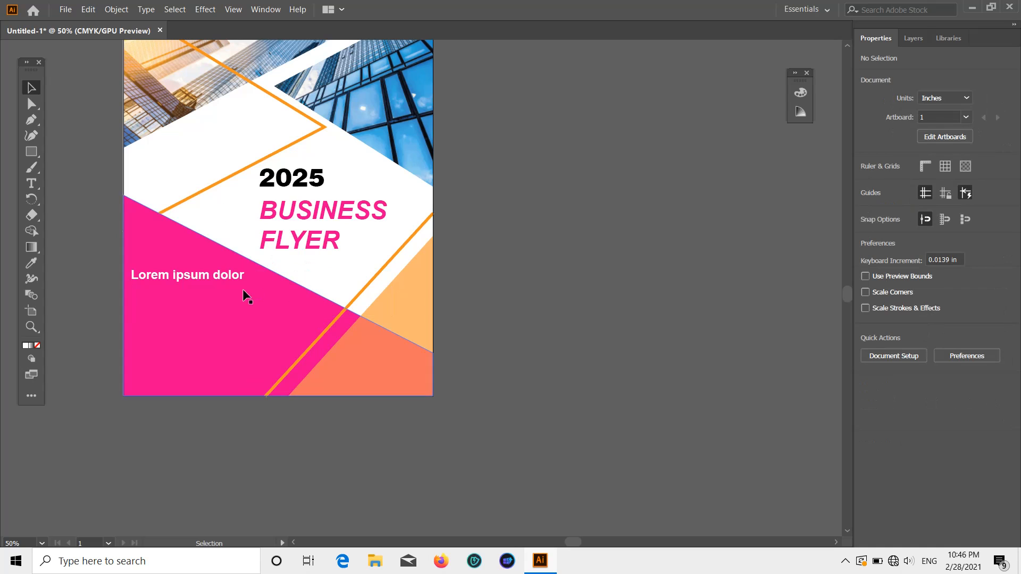
pyautogui.click(233, 278)
pyautogui.moveTo(392, 308); pyautogui.dragTo(251, 286)
pyautogui.click(606, 276)
pyautogui.scroll(-1, 456, 255)
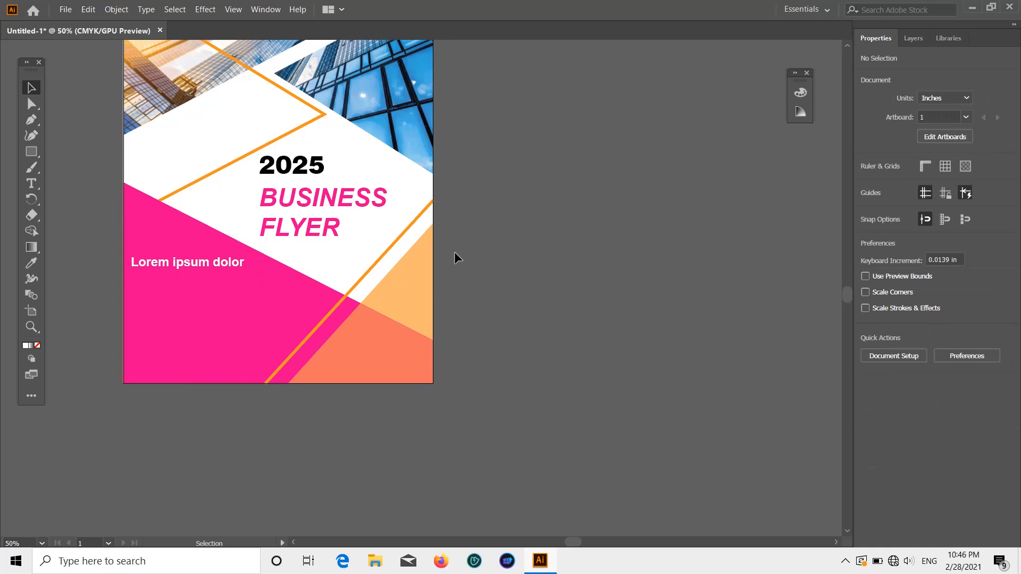
# Add a 10 pt Lorem ipsum placeholder text area about 4.11 by 1.90 in below the Lorem ipsum dolor heading on the pink shape
pyautogui.click(31, 184)
pyautogui.scroll(4, 777, 348)
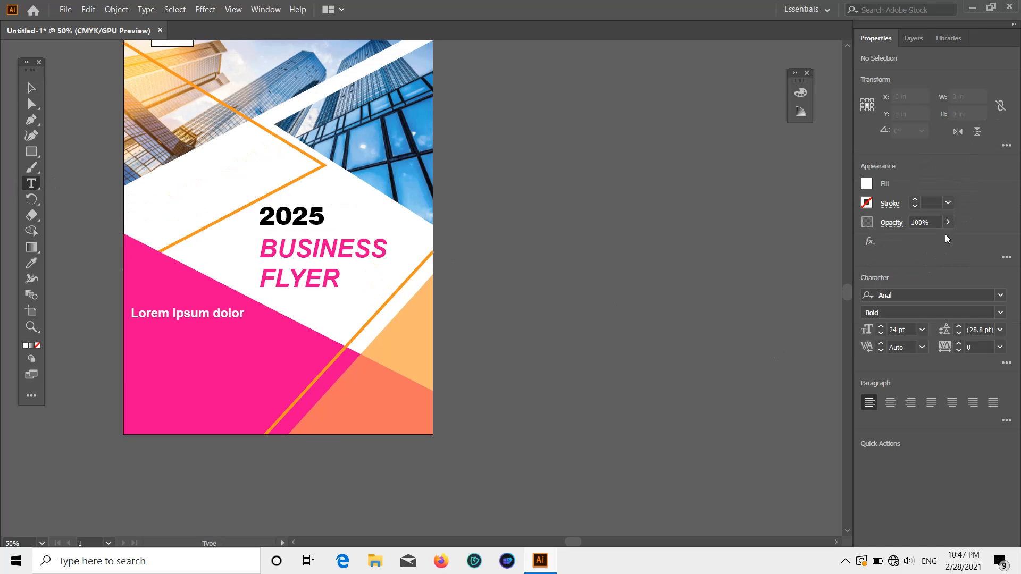
pyautogui.click(922, 329)
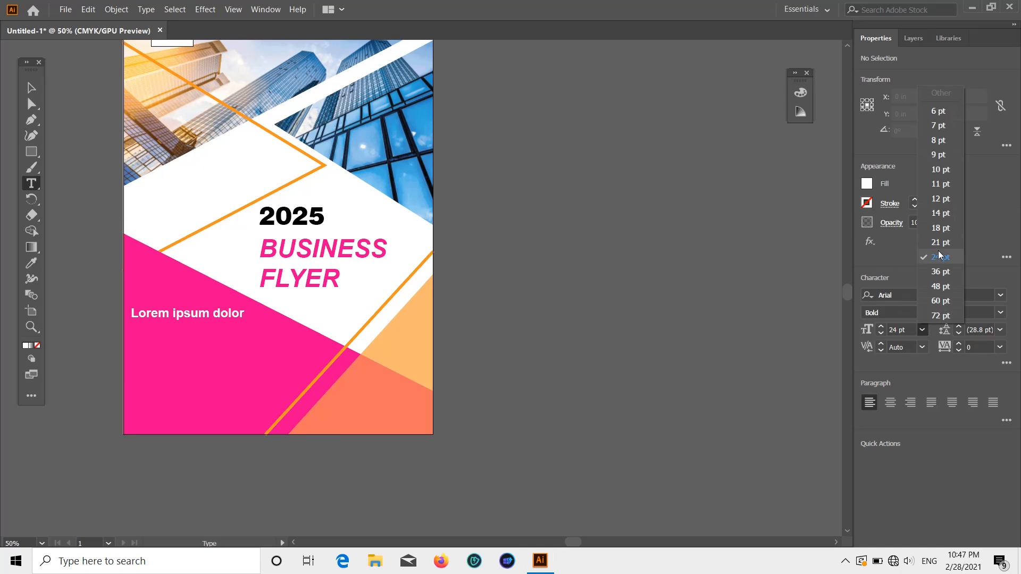
pyautogui.click(939, 169)
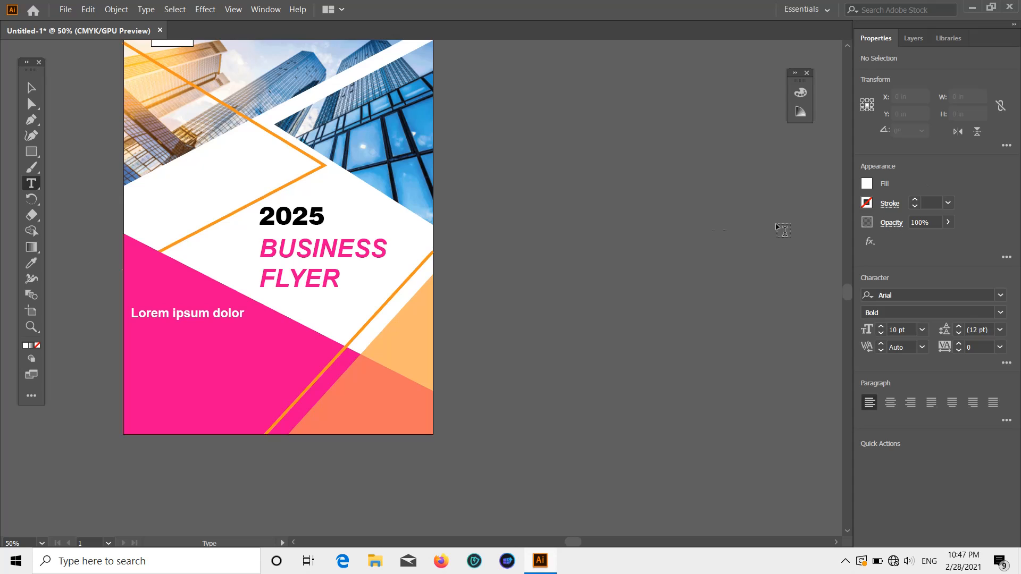
pyautogui.scroll(-1, 783, 230)
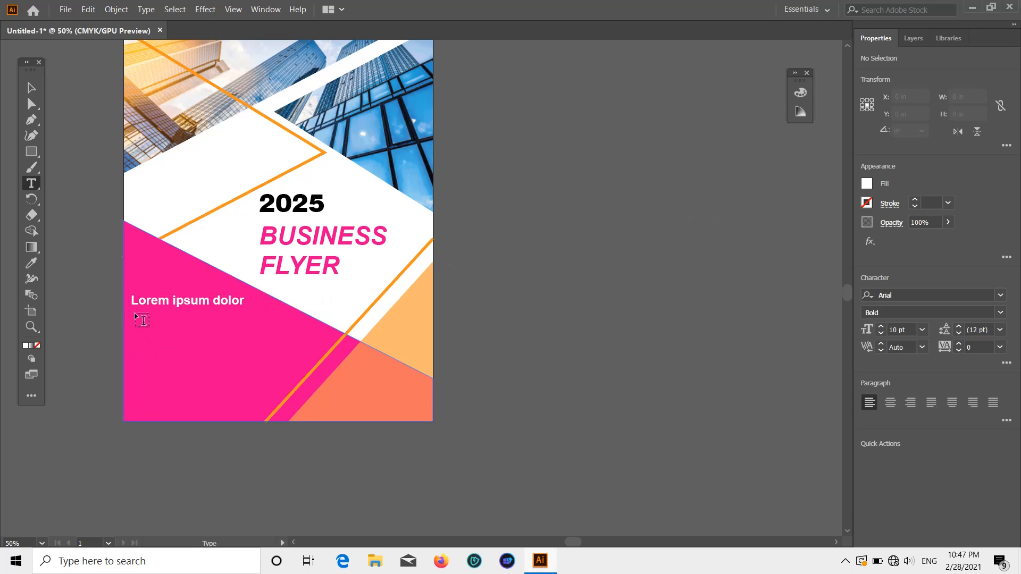
pyautogui.moveTo(136, 315); pyautogui.dragTo(292, 387)
pyautogui.click(547, 338)
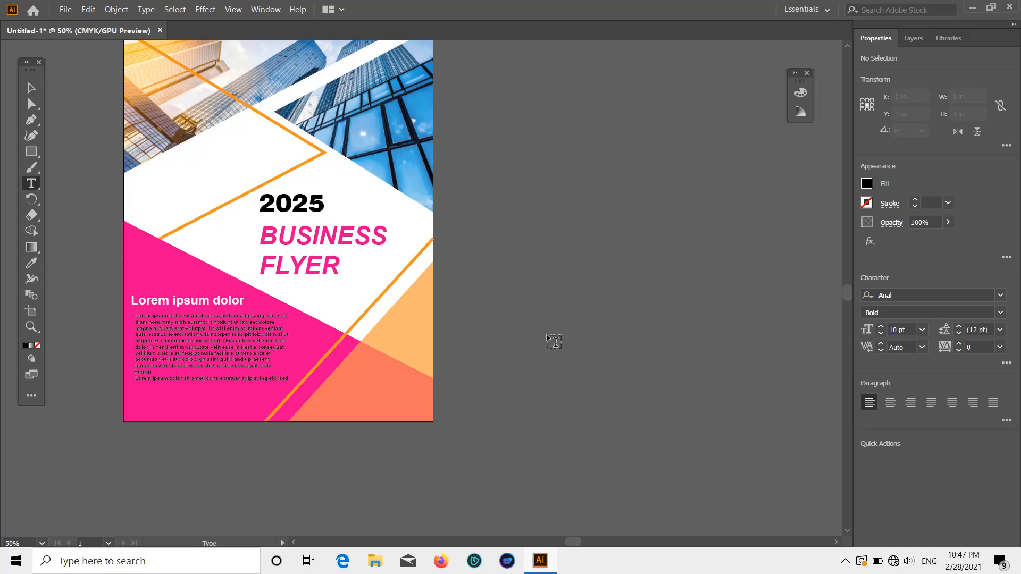
# Fill the small placeholder paragraph below the Lorem ipsum dolor heading with white
pyautogui.scroll(2, 548, 337)
pyautogui.click(865, 185)
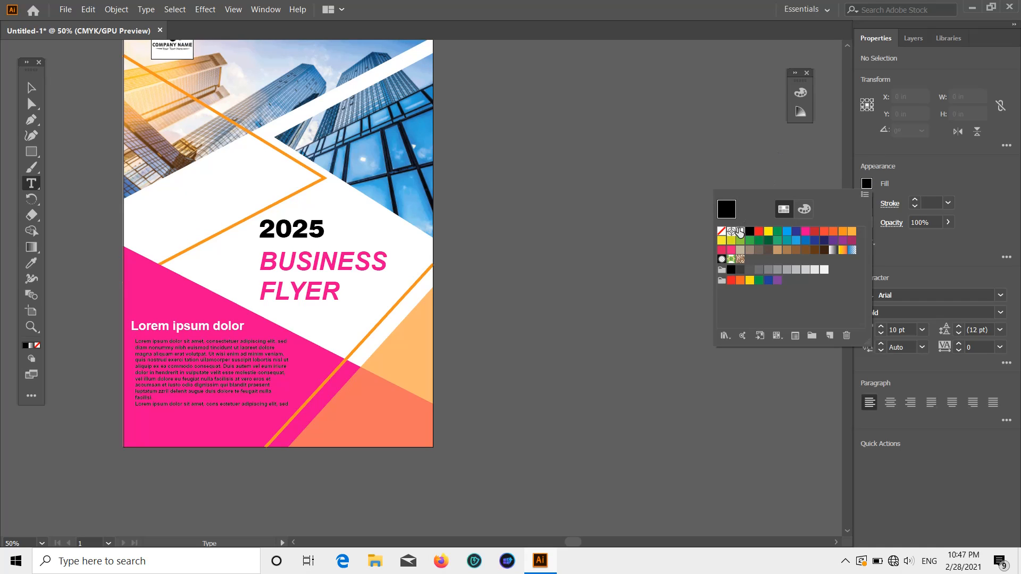
pyautogui.click(741, 231)
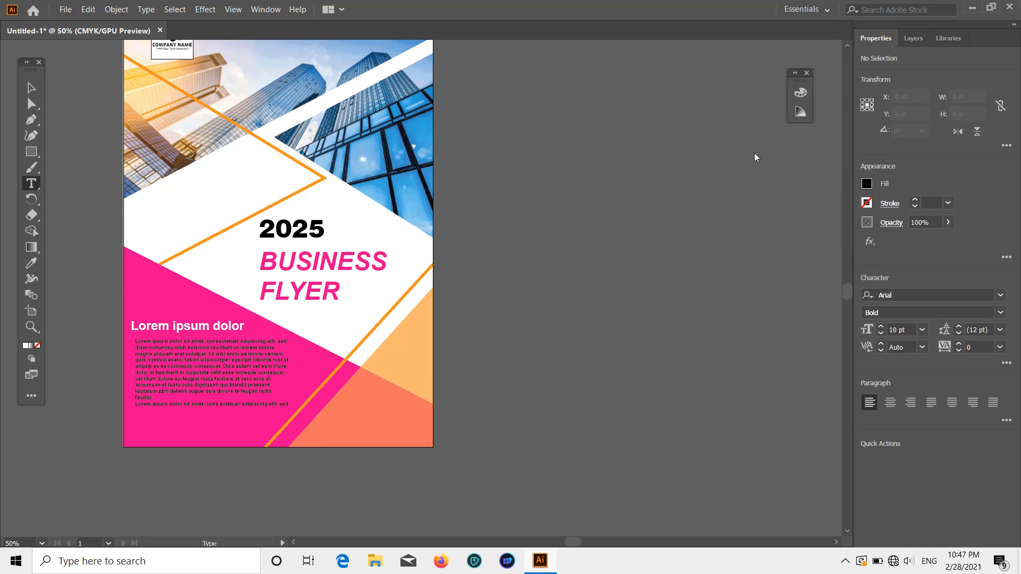
pyautogui.click(31, 88)
pyautogui.click(183, 382)
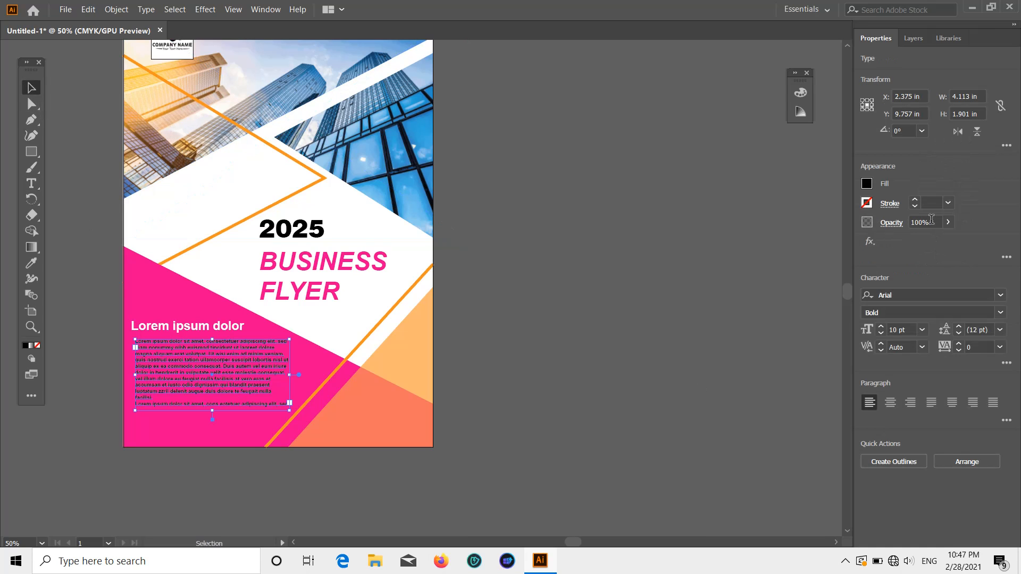
pyautogui.click(866, 186)
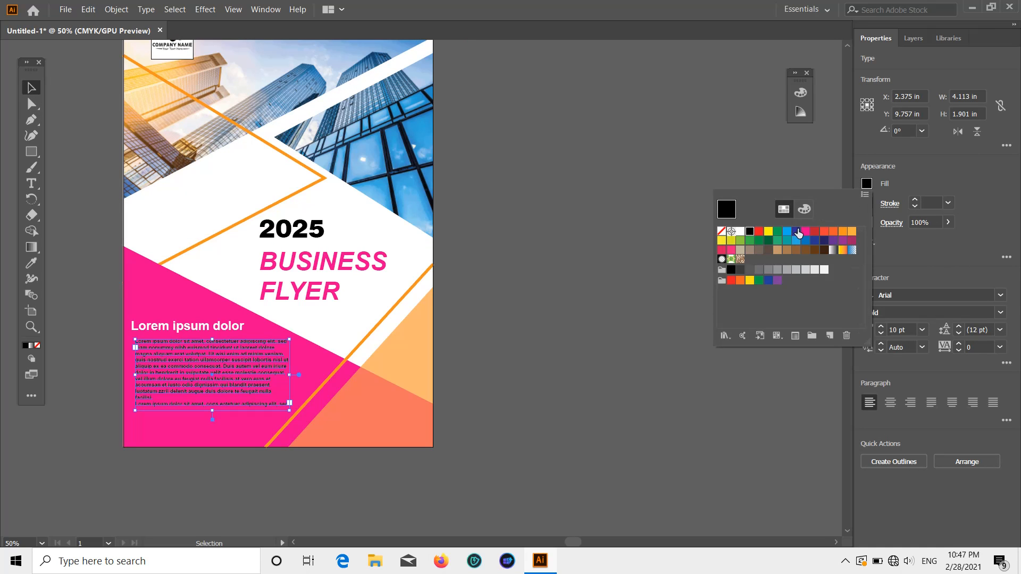
pyautogui.click(740, 231)
pyautogui.scroll(-3, 579, 266)
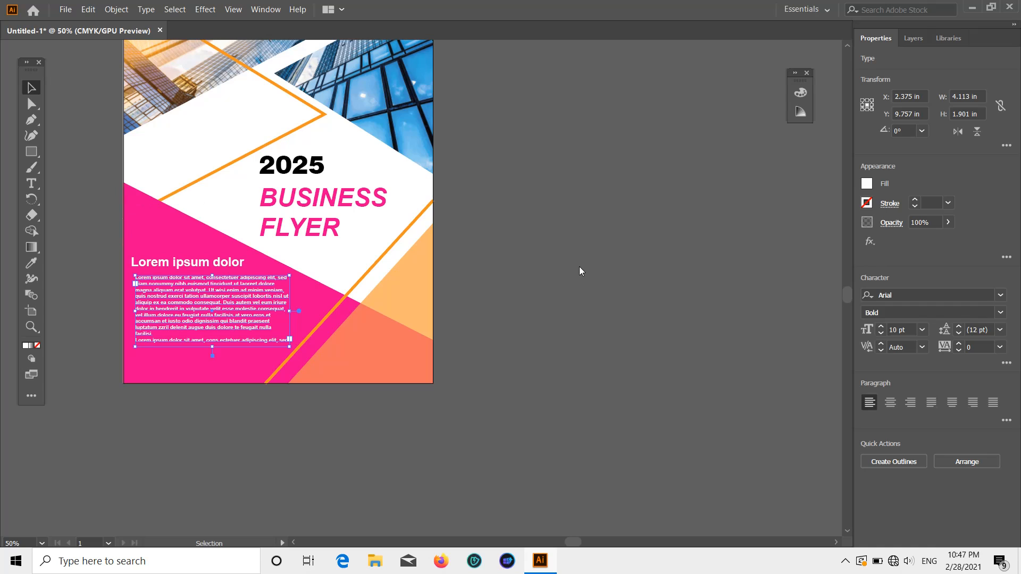
pyautogui.scroll(-1, 481, 296)
pyautogui.scroll(2, 482, 297)
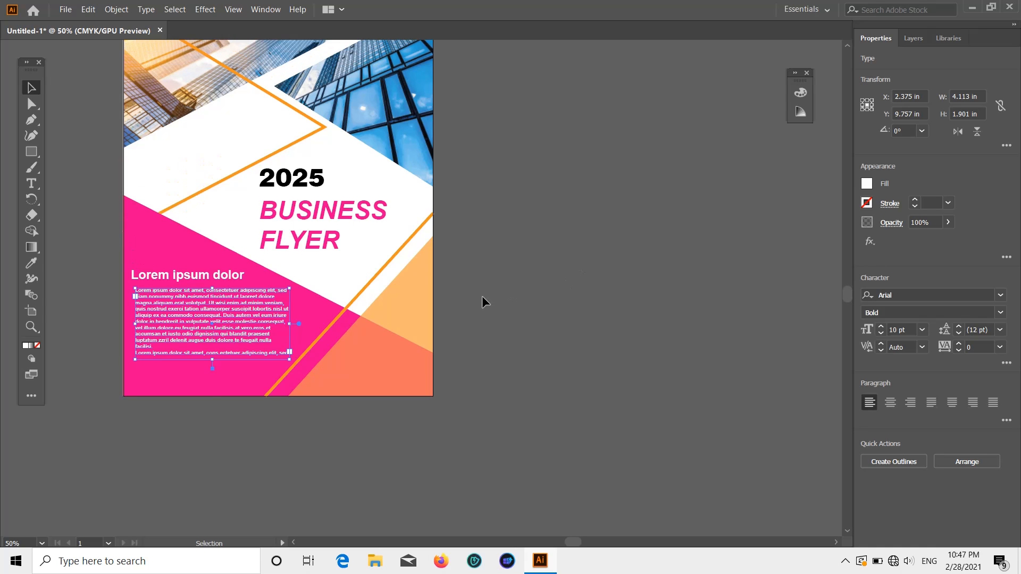
pyautogui.click(31, 183)
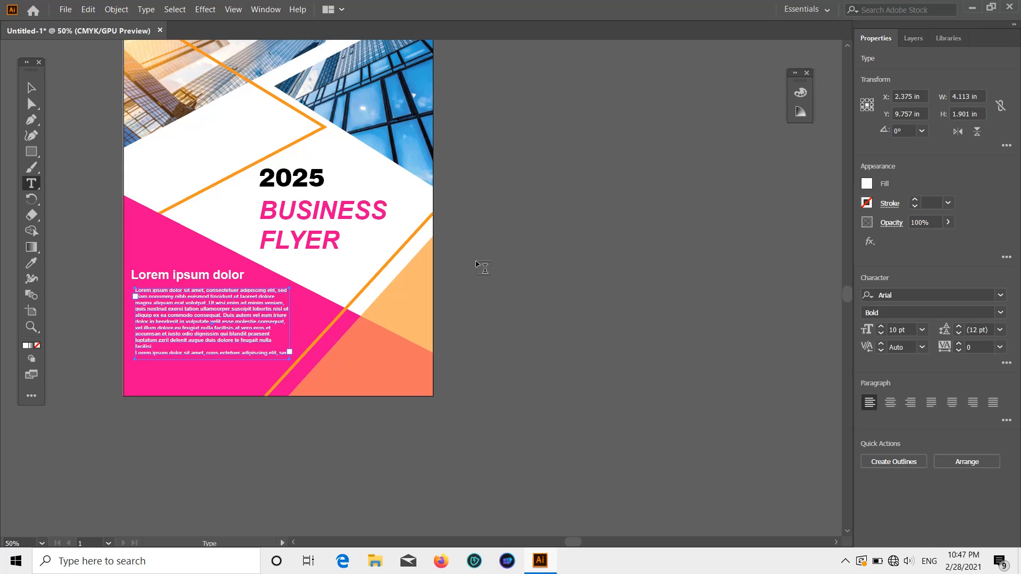
pyautogui.click(922, 330)
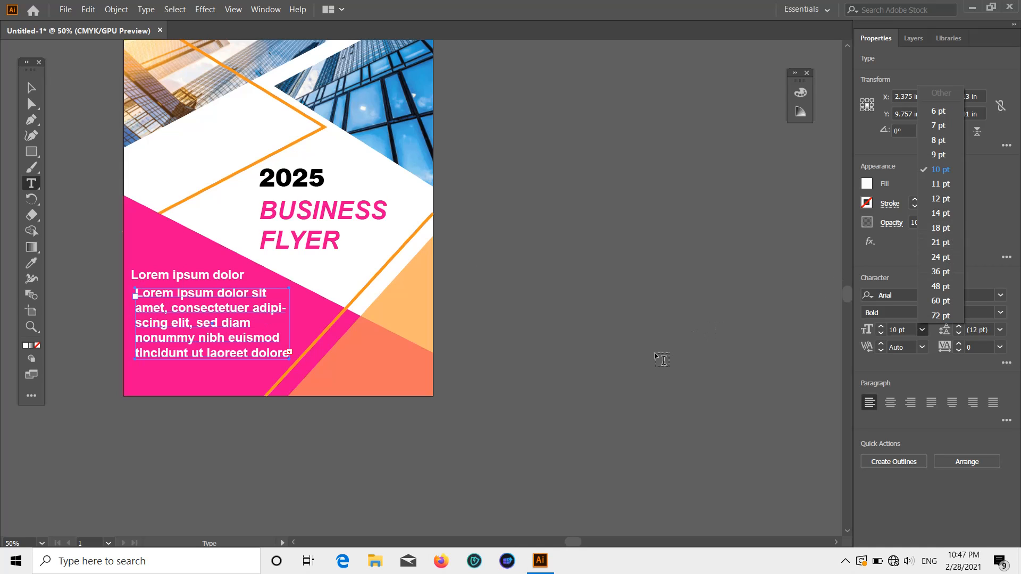
pyautogui.click(929, 488)
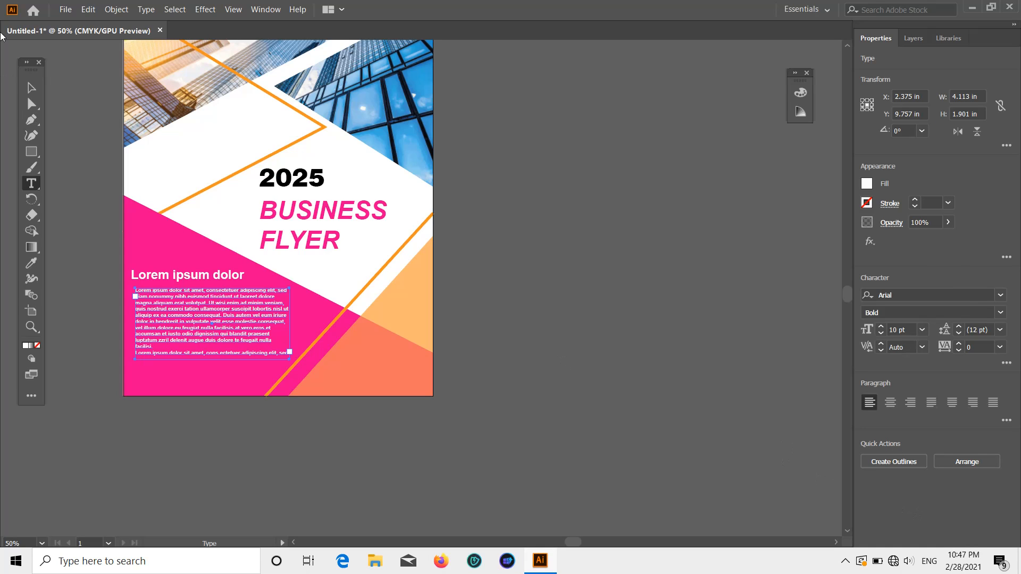
pyautogui.click(31, 87)
pyautogui.click(95, 157)
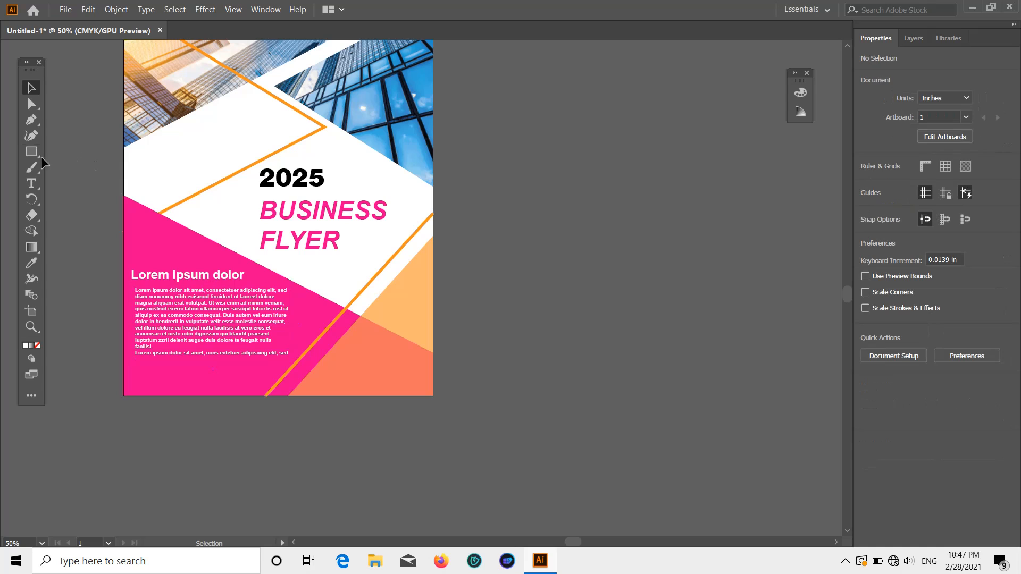
pyautogui.click(32, 183)
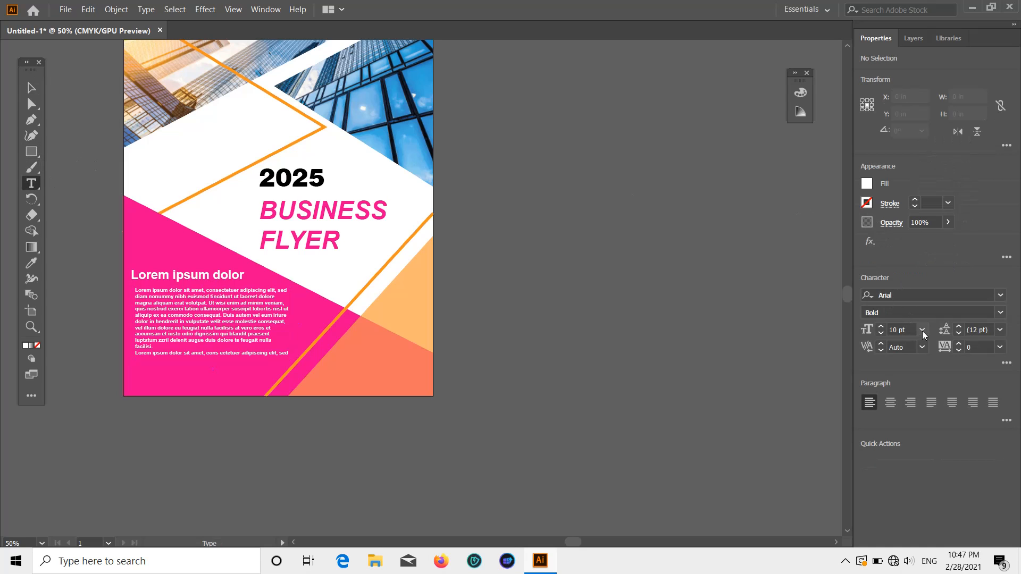
pyautogui.click(922, 330)
pyautogui.click(938, 214)
pyautogui.click(476, 324)
pyautogui.press('BackSpace')
pyautogui.write('www')
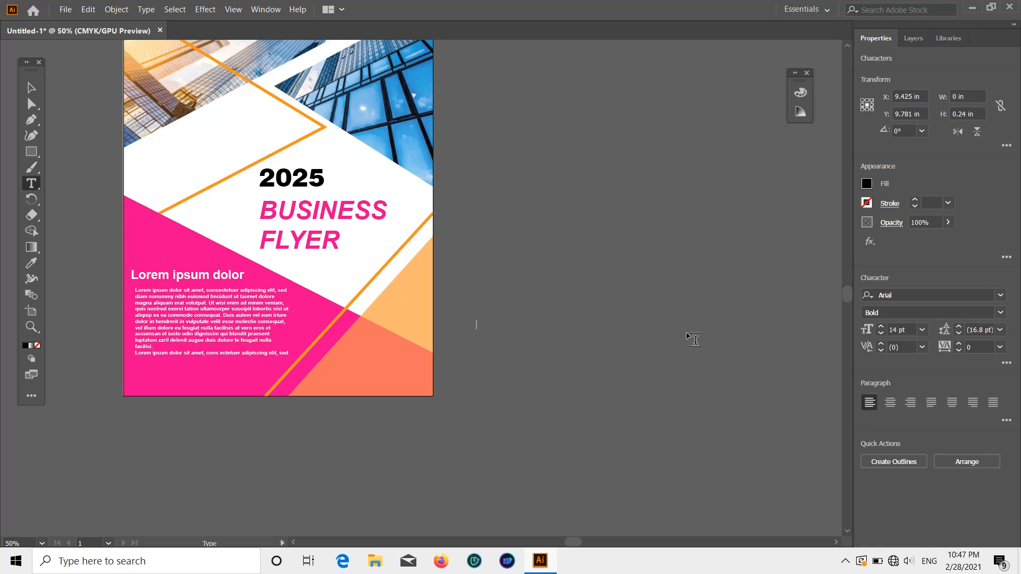
pyautogui.write('www..yourcompany.com')
# Fill the web address text with white and set its tracking to 400
pyautogui.click(31, 88)
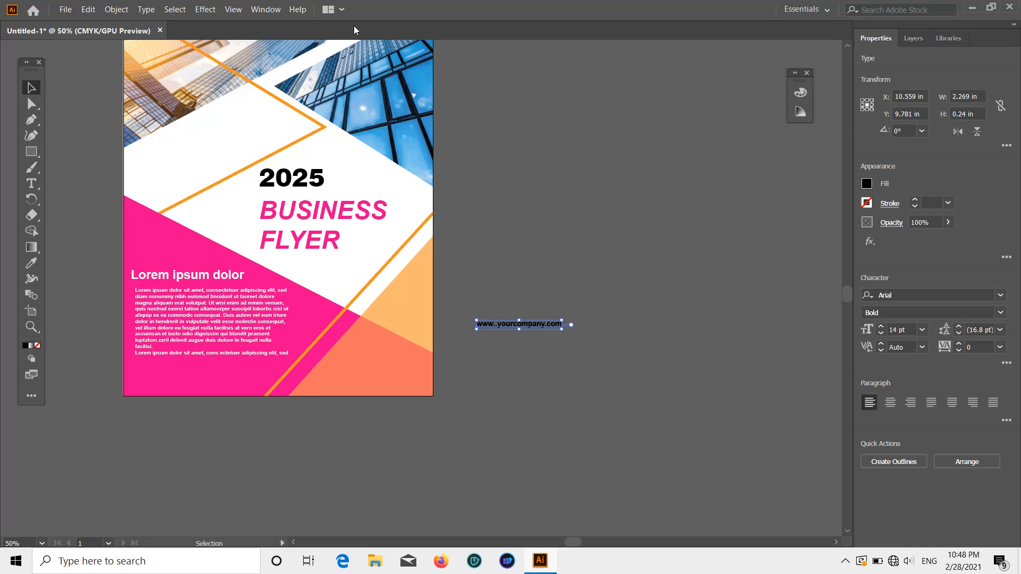
pyautogui.click(866, 184)
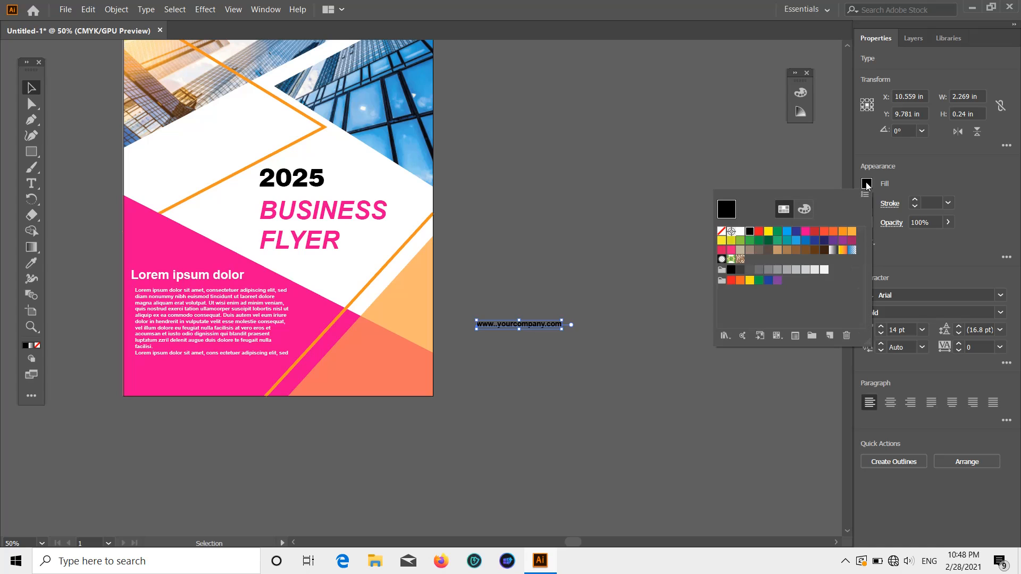
pyautogui.click(740, 232)
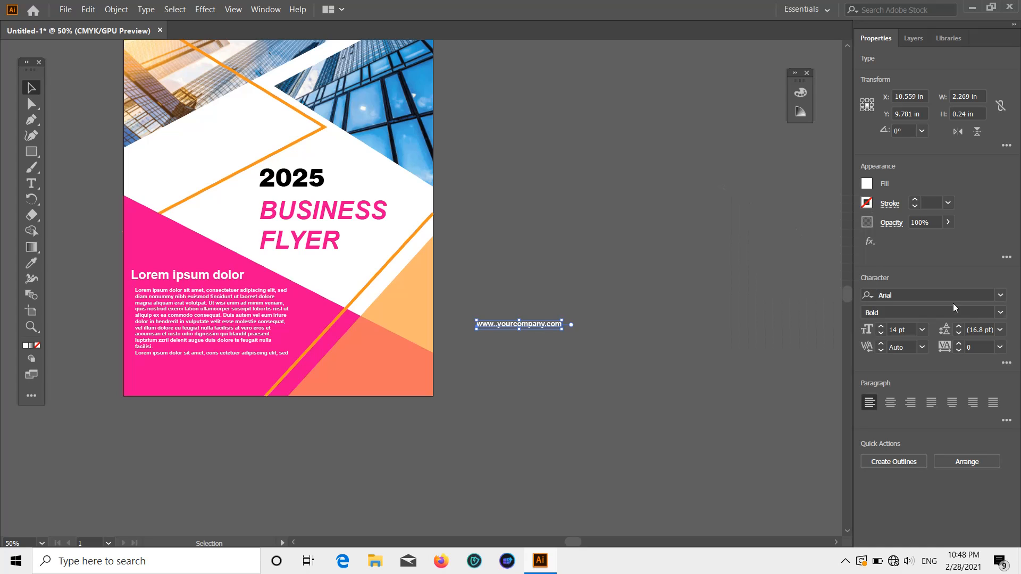
pyautogui.click(982, 344)
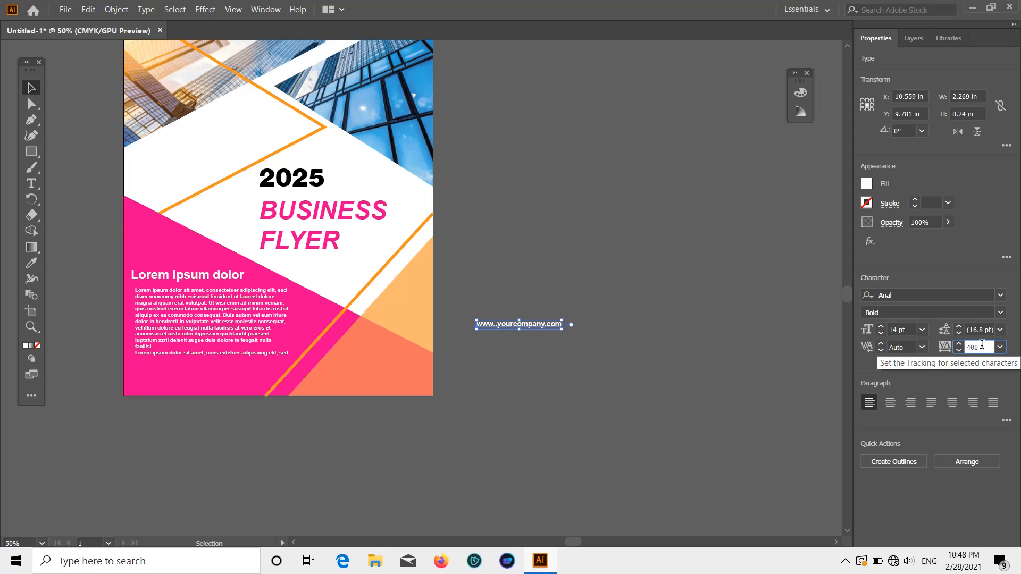
pyautogui.write('400')
pyautogui.press('Return')
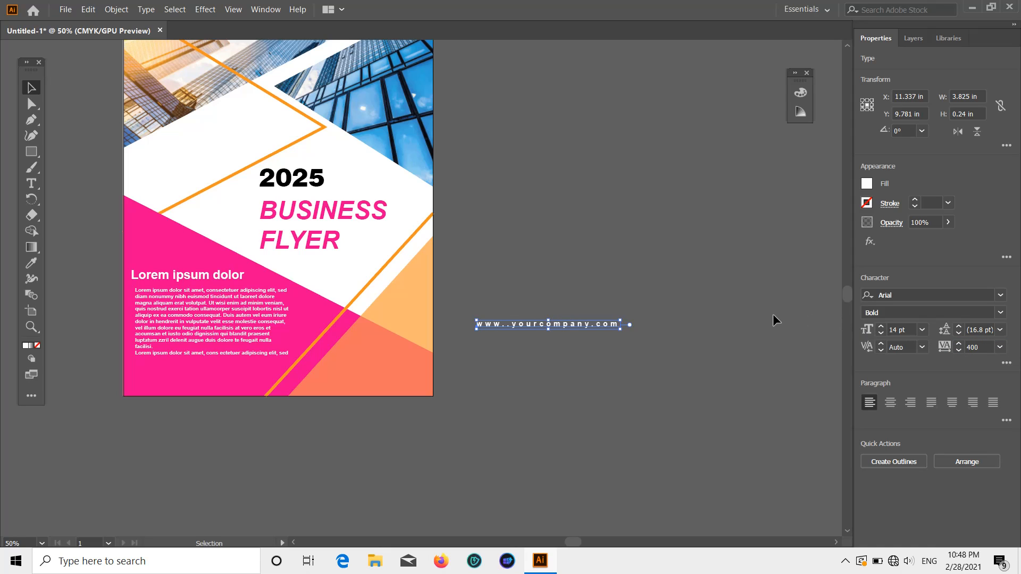
# Move the web address onto the orange shape in the page's lower right corner, just above the bottom edge
pyautogui.scroll(1, 760, 337)
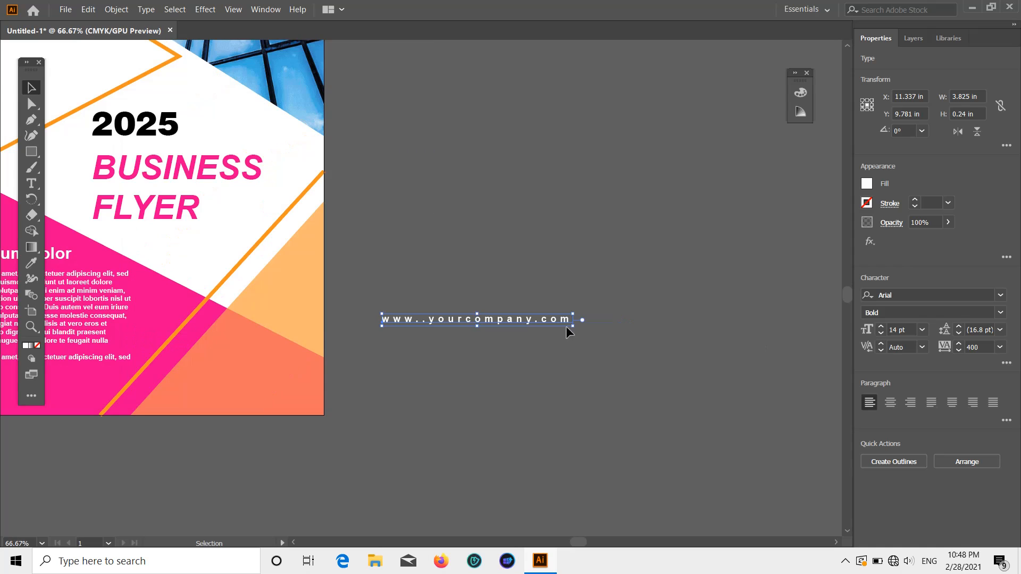
pyautogui.moveTo(351, 415); pyautogui.dragTo(542, 372)
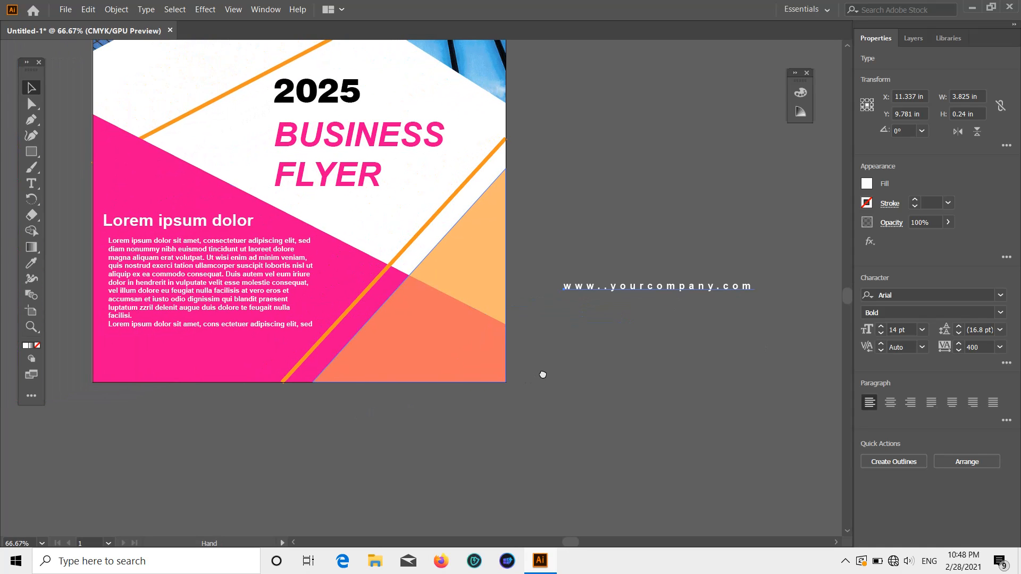
pyautogui.moveTo(660, 289); pyautogui.dragTo(415, 364)
pyautogui.moveTo(421, 360)
pyautogui.mouseDown()
pyautogui.moveTo(417, 368)
pyautogui.moveTo(428, 362)
pyautogui.mouseUp()
pyautogui.click(553, 349)
pyautogui.scroll(1, 691, 336)
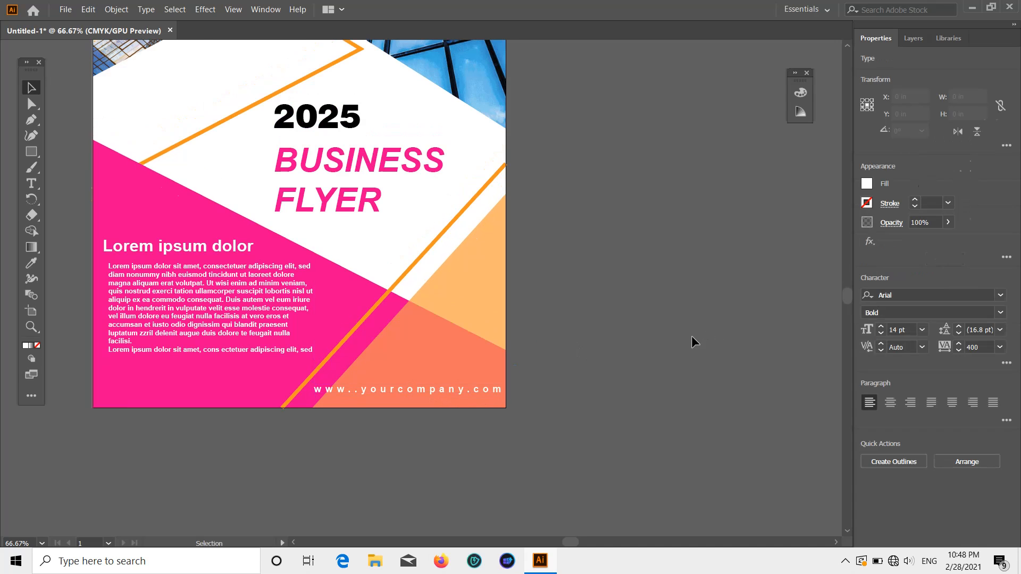
pyautogui.click(689, 339)
# Review the whole flyer layout from the logo and photos down to the web address
pyautogui.scroll(5, 687, 343)
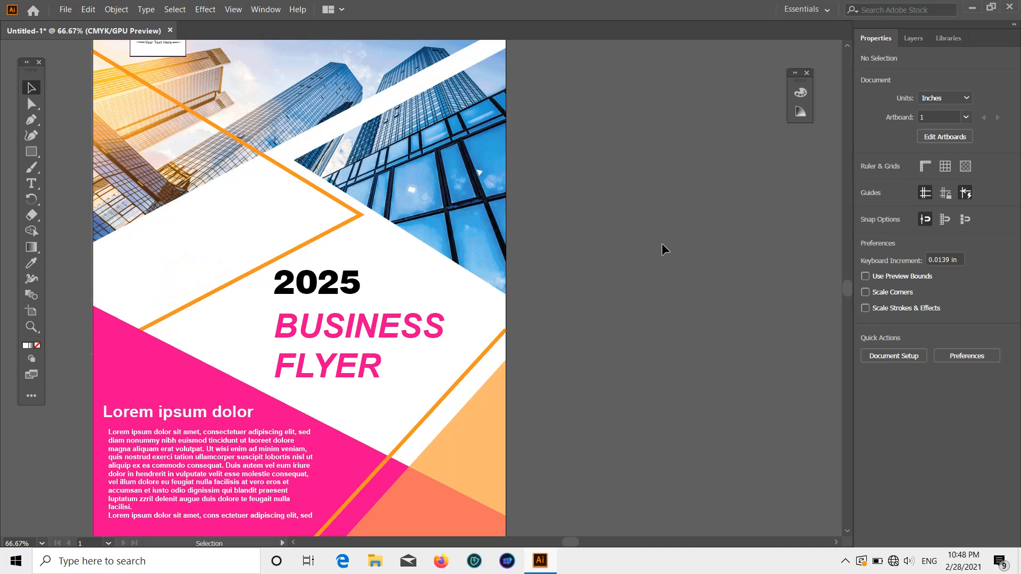
pyautogui.scroll(2, 661, 244)
pyautogui.scroll(-3, 661, 243)
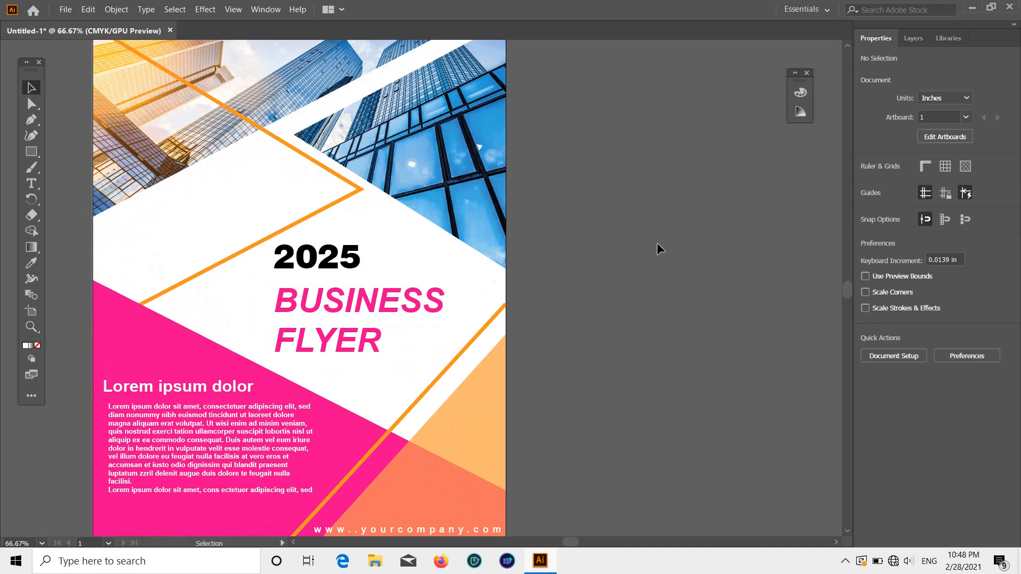
pyautogui.scroll(-2, 657, 245)
pyautogui.scroll(-1, 648, 242)
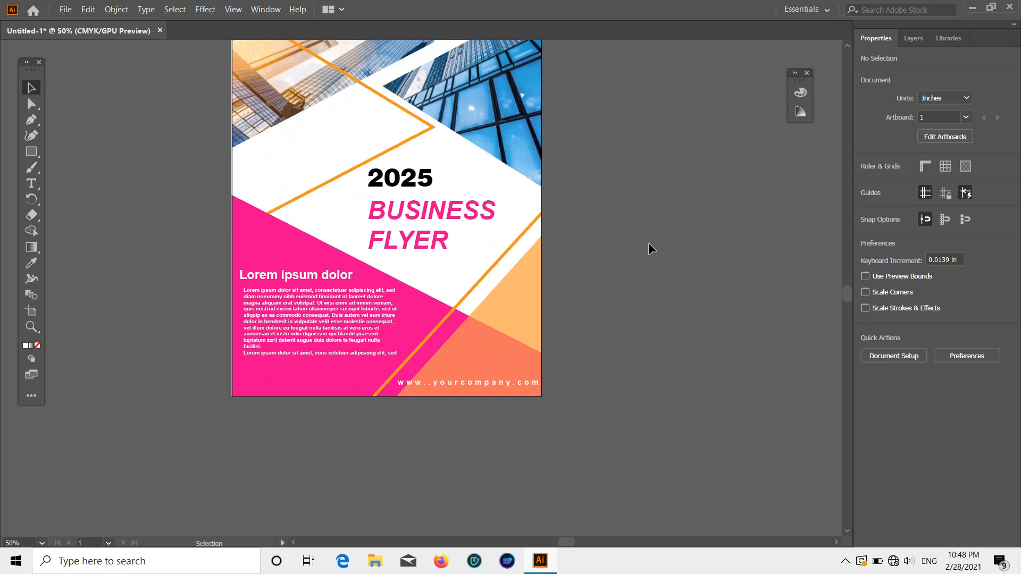
pyautogui.scroll(2, 649, 243)
pyautogui.scroll(1, 649, 243)
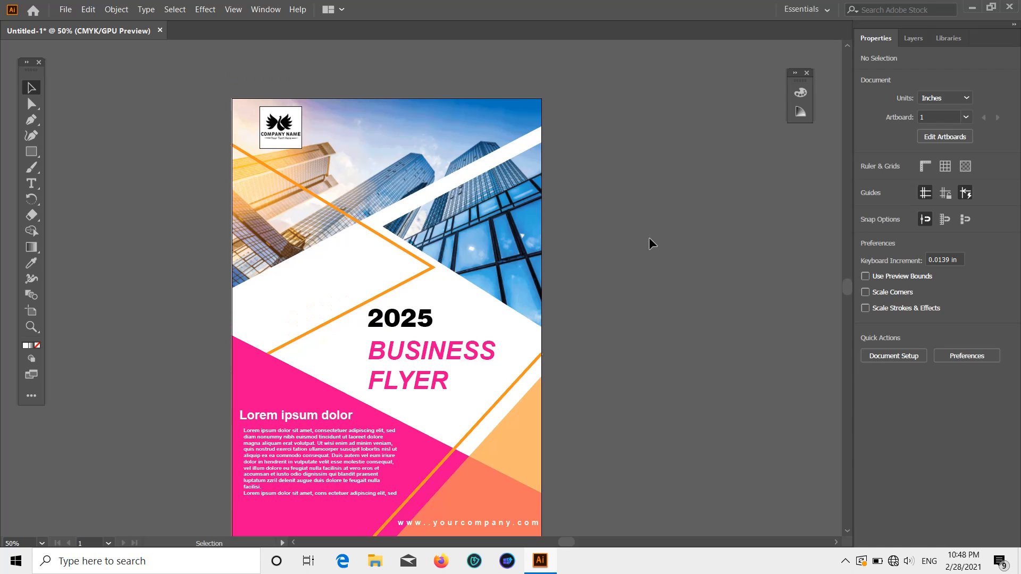
pyautogui.press('space')
pyautogui.moveTo(666, 280); pyautogui.dragTo(615, 237)
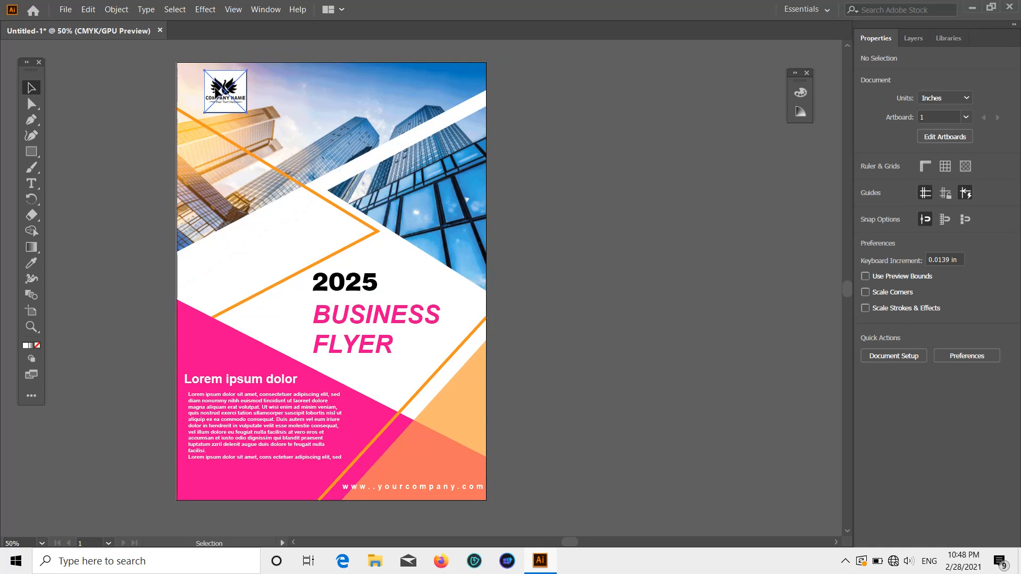
# Enlarge the company logo slightly, keeping its upper left corner in place
pyautogui.click(240, 106)
pyautogui.moveTo(247, 113); pyautogui.dragTo(251, 116)
pyautogui.click(695, 164)
pyautogui.scroll(1, 426, 160)
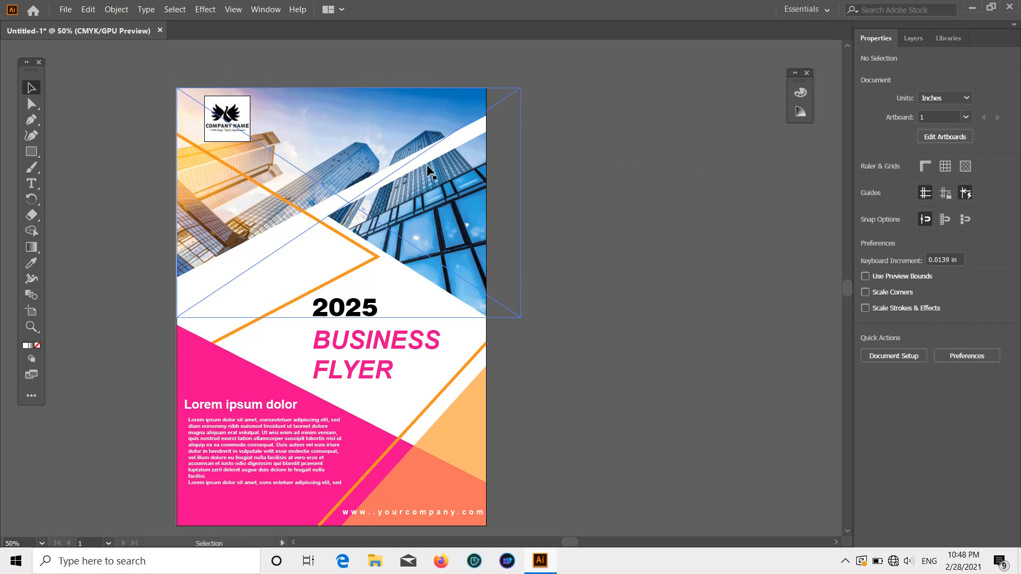
pyautogui.click(231, 122)
pyautogui.click(764, 224)
pyautogui.scroll(-1, 764, 224)
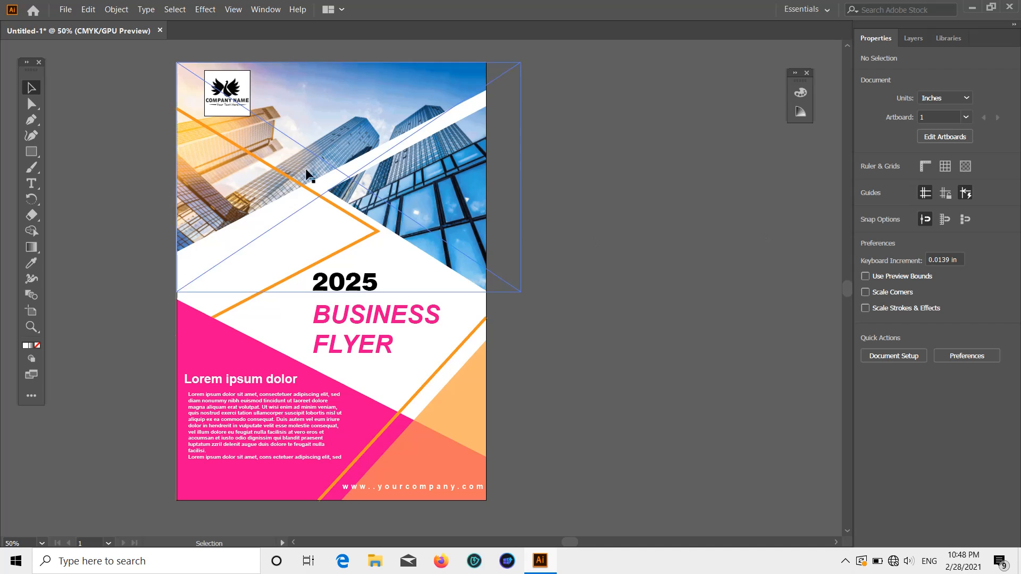
# Start exporting the flyer with Export As and choose the Ilastrater folder on the Desktop as the destination
pyautogui.click(69, 9)
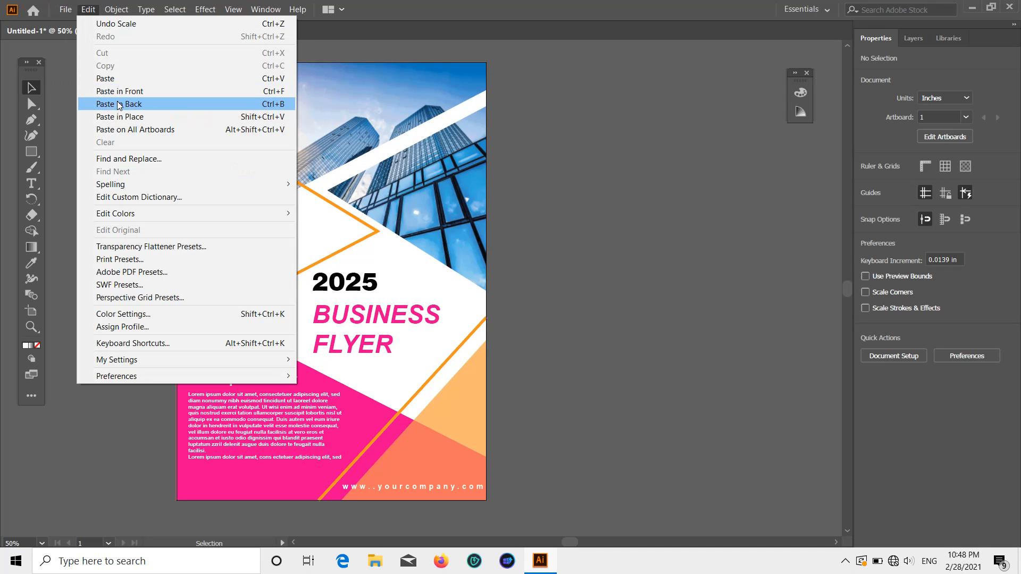
pyautogui.click(65, 9)
pyautogui.click(66, 9)
pyautogui.moveTo(104, 216)
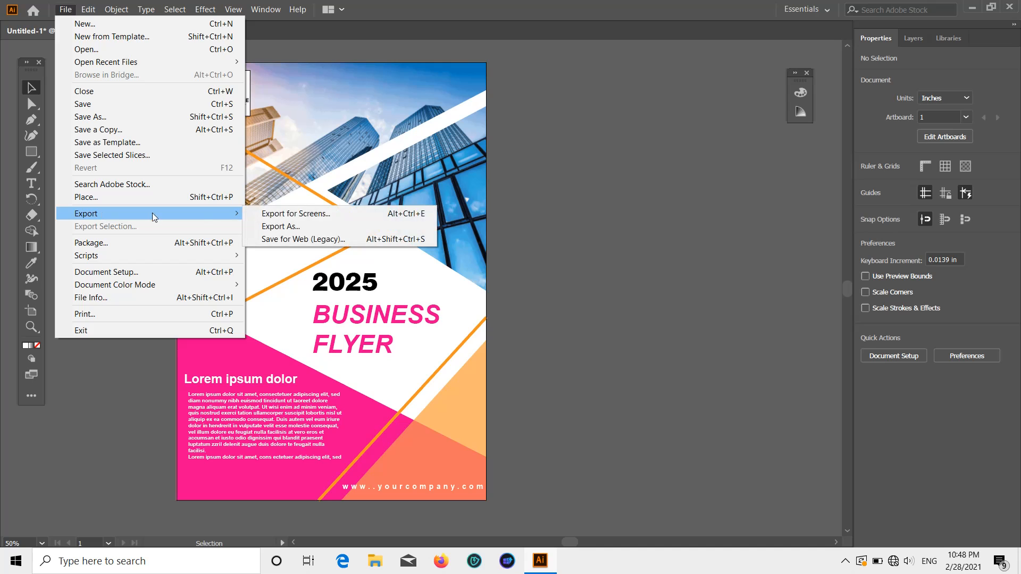
pyautogui.click(284, 225)
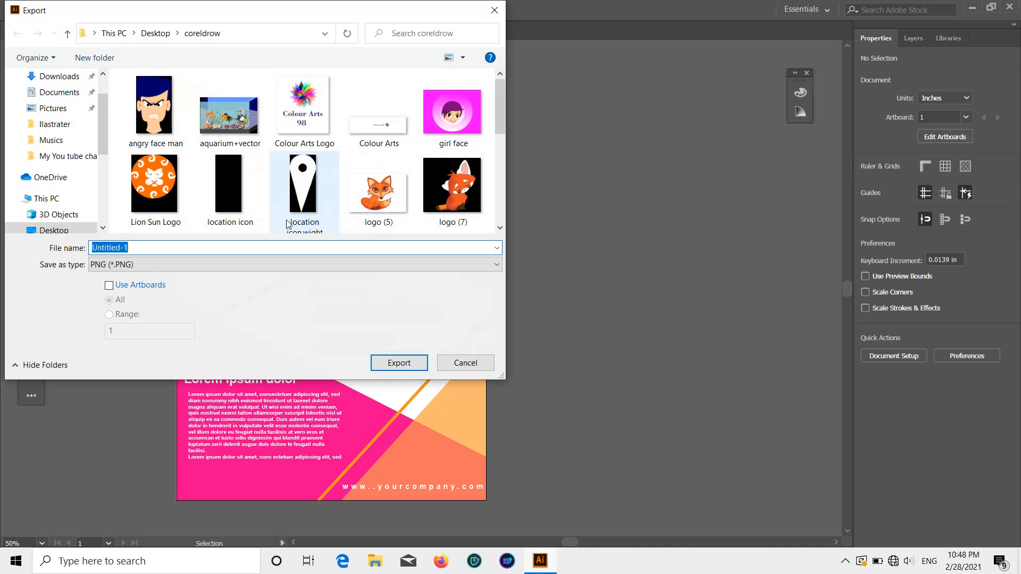
pyautogui.scroll(3, 53, 160)
pyautogui.click(53, 104)
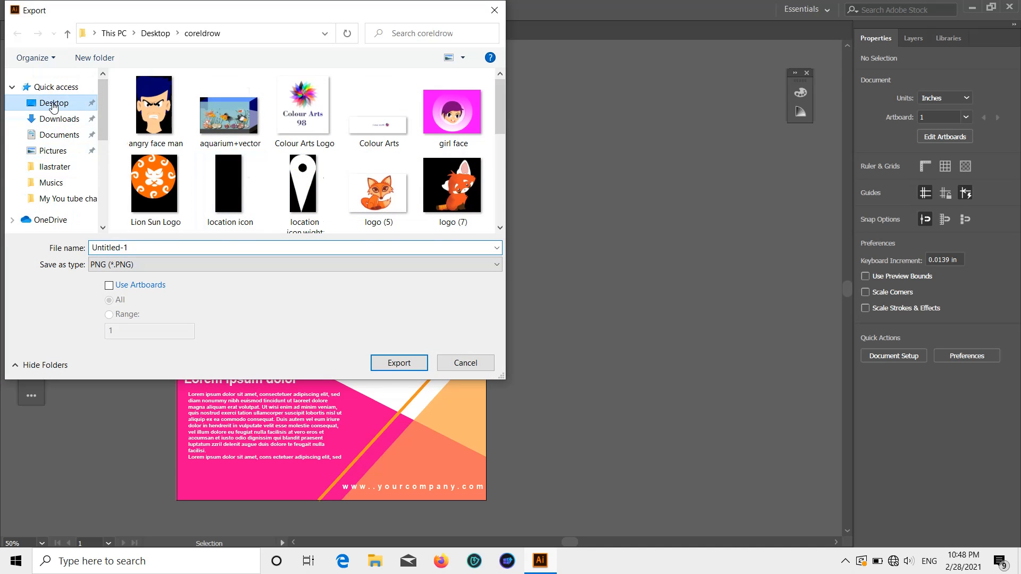
pyautogui.doubleClick(360, 129)
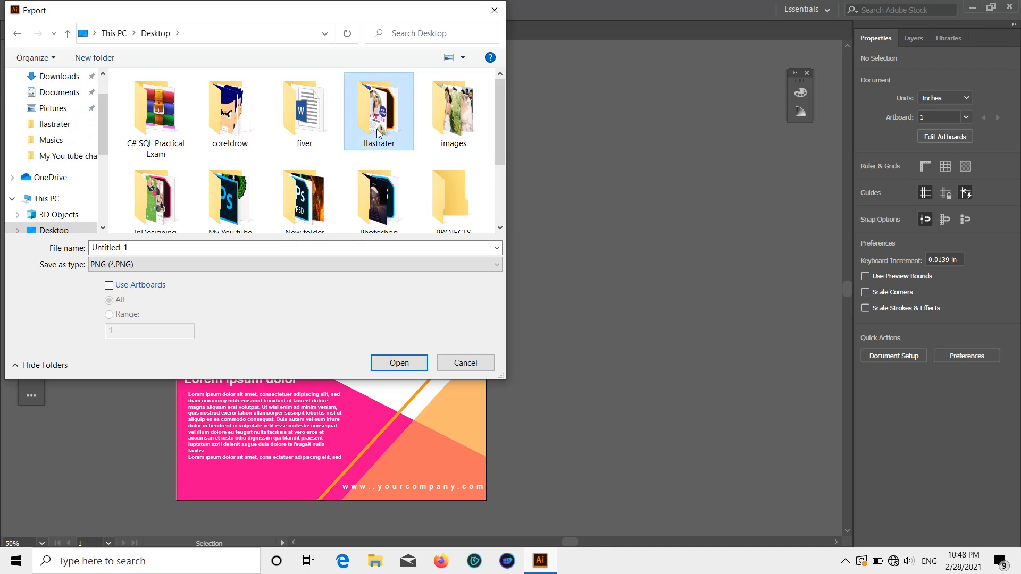
# Name the export file "flyer 4" and export it as a PNG at High (300 ppi) with a transparent background
pyautogui.doubleClick(185, 248)
pyautogui.write('f')
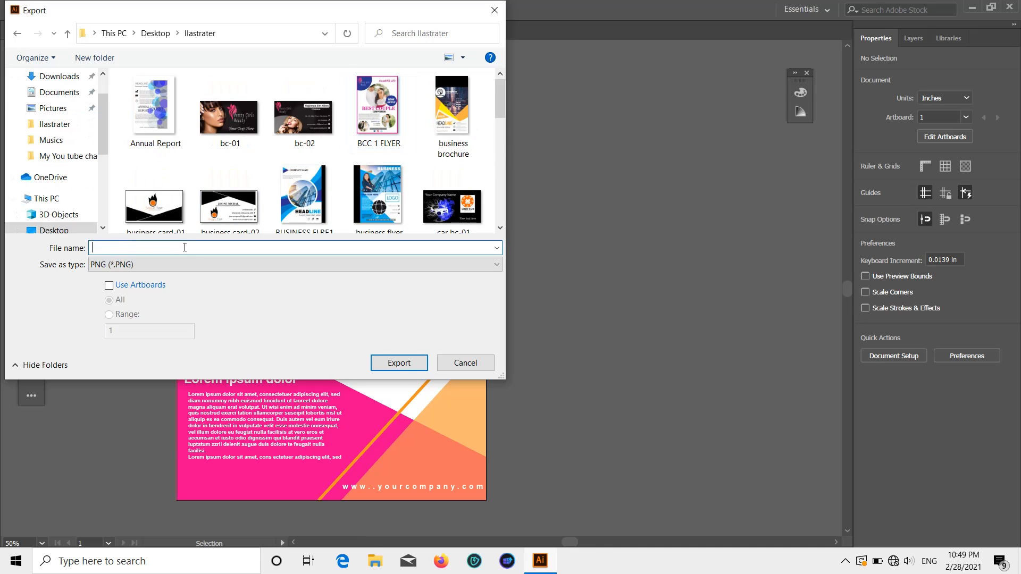
pyautogui.write('lyer')
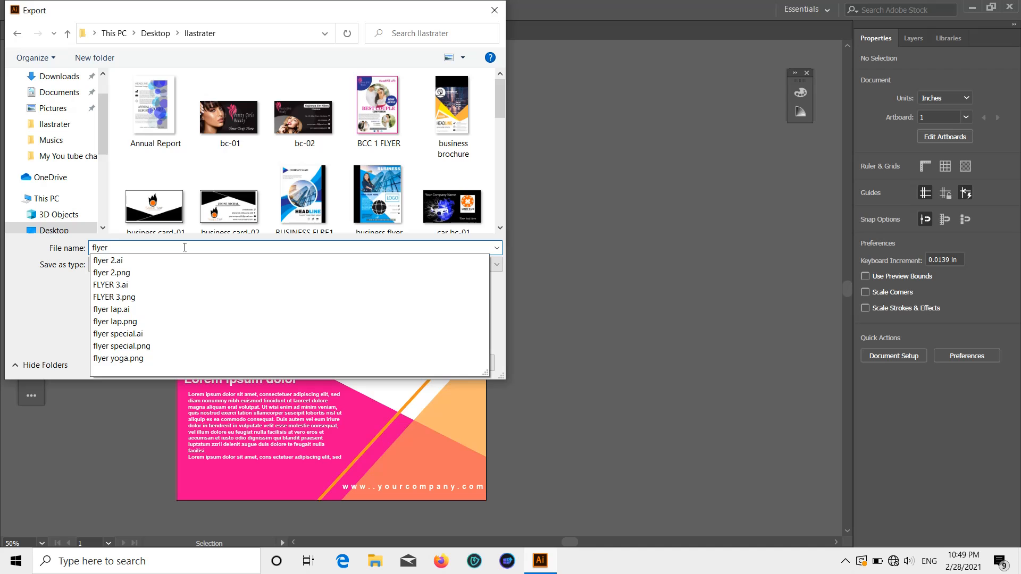
pyautogui.write(' 4')
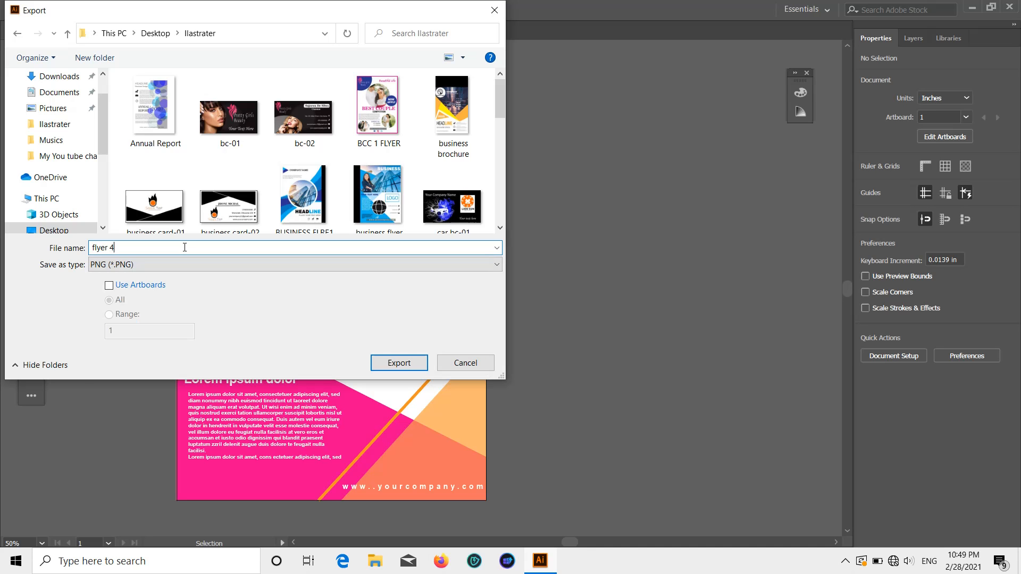
pyautogui.press('Return')
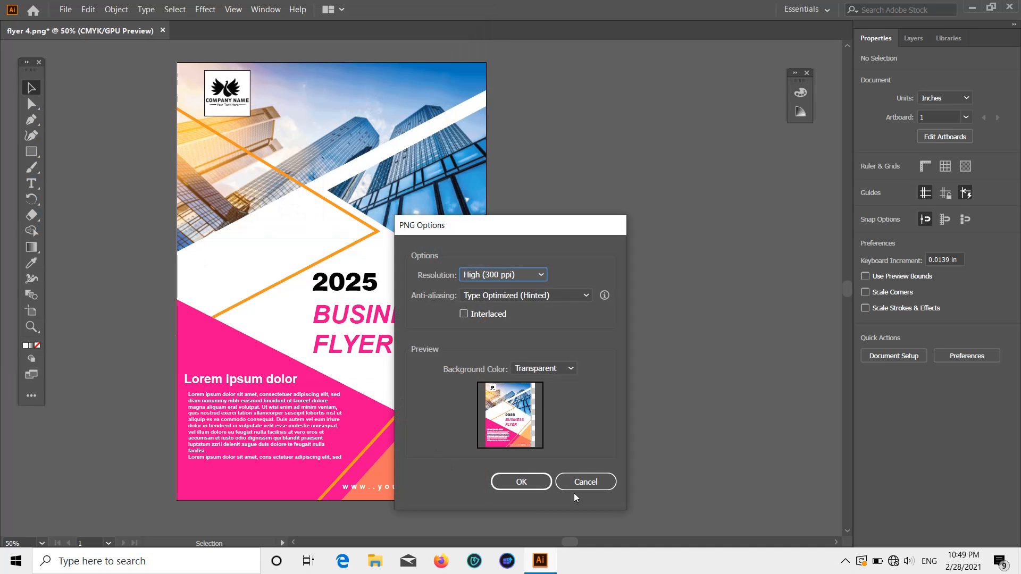
pyautogui.click(531, 484)
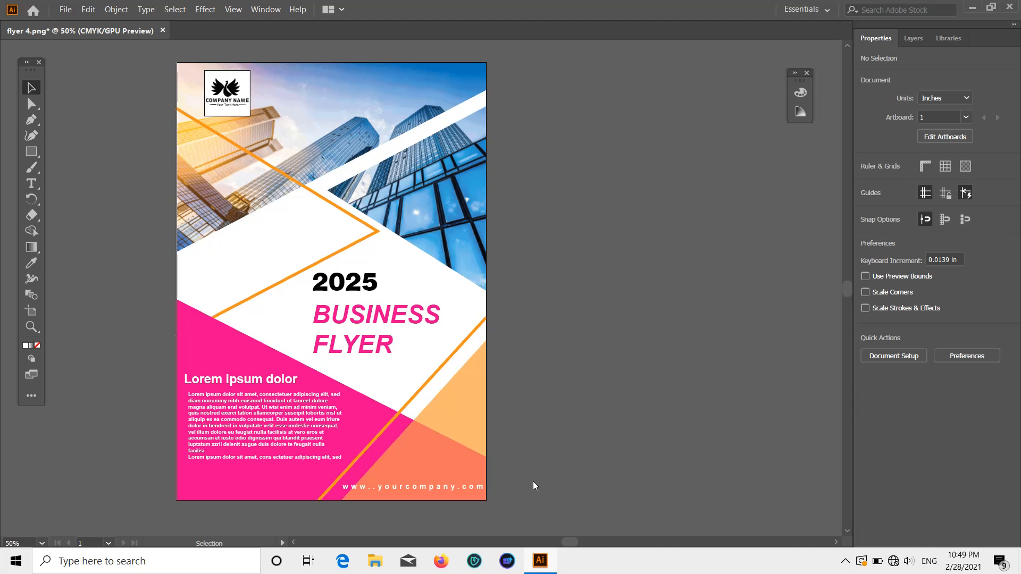